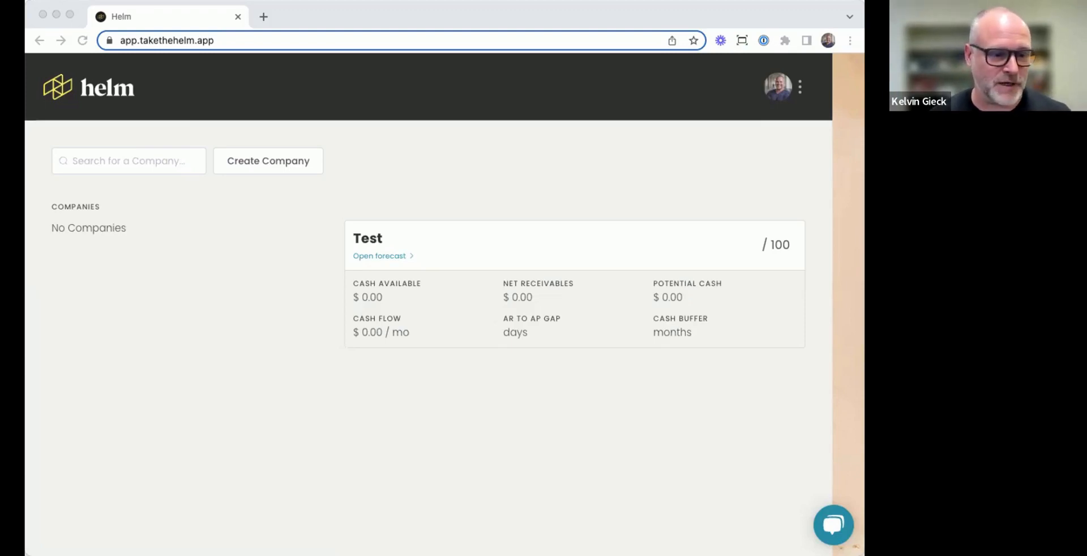
Create a company named Ryan's Design Co with the Canada/Mountain timezone and the Helm monthly plan.
click(517, 187)
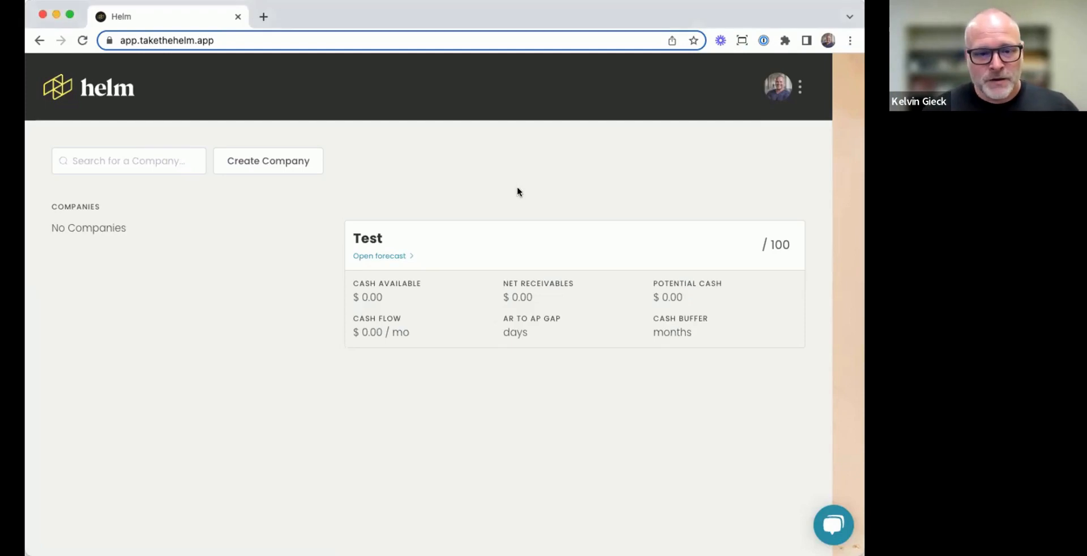
click(271, 164)
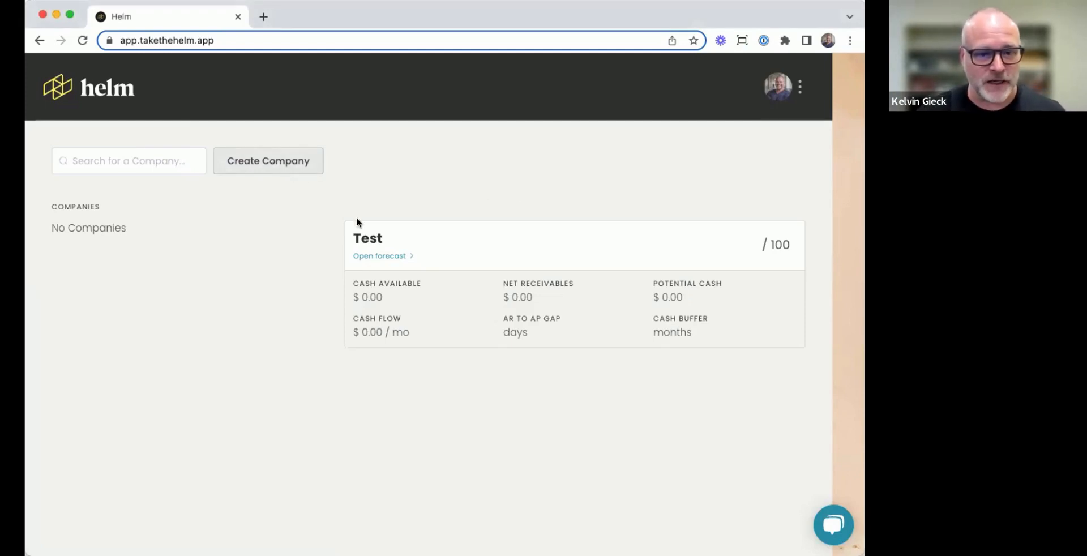
click(238, 330)
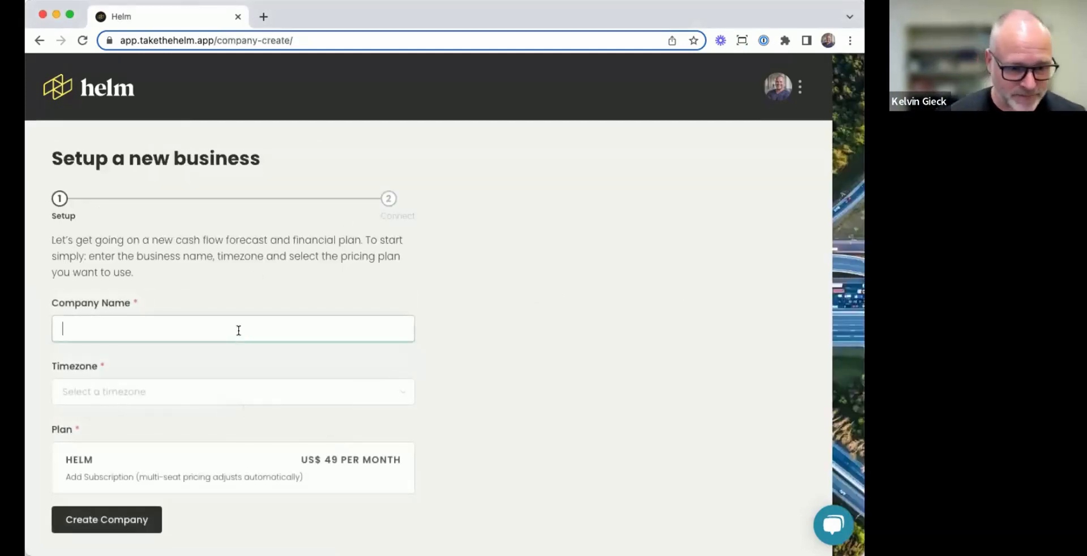
text(Ryan's D)
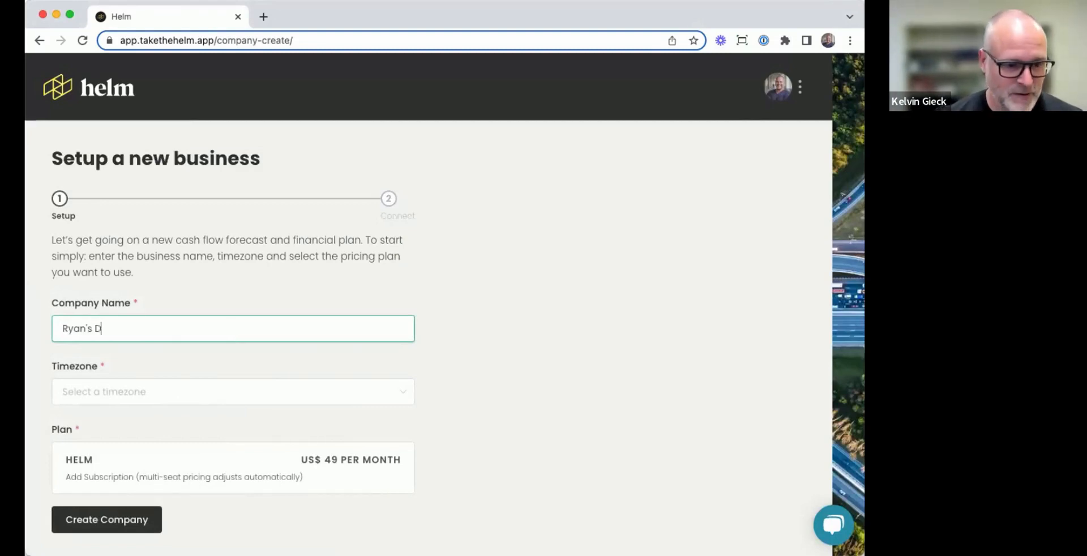
text(esign Co)
key(Tab)
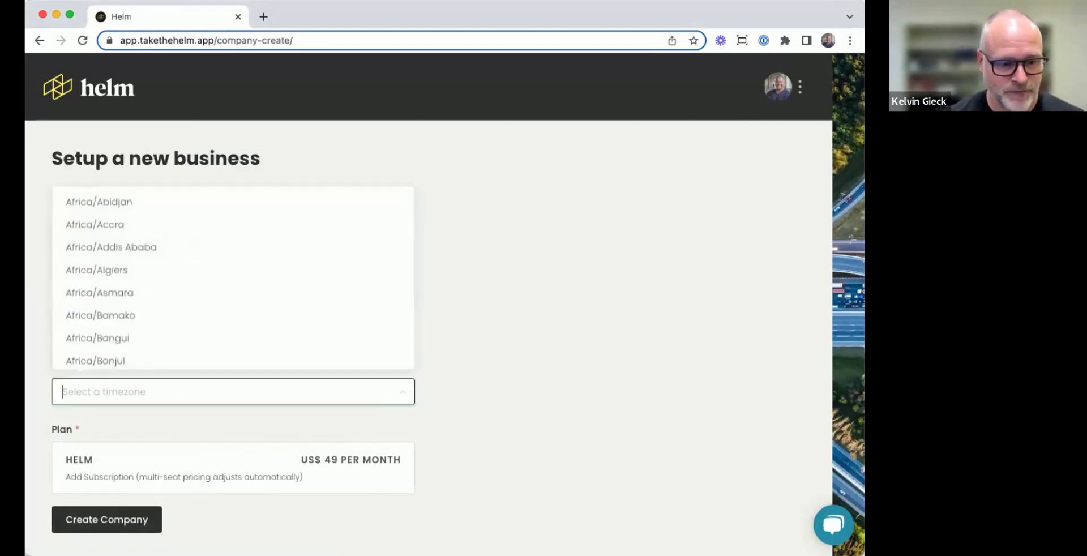
text(mou)
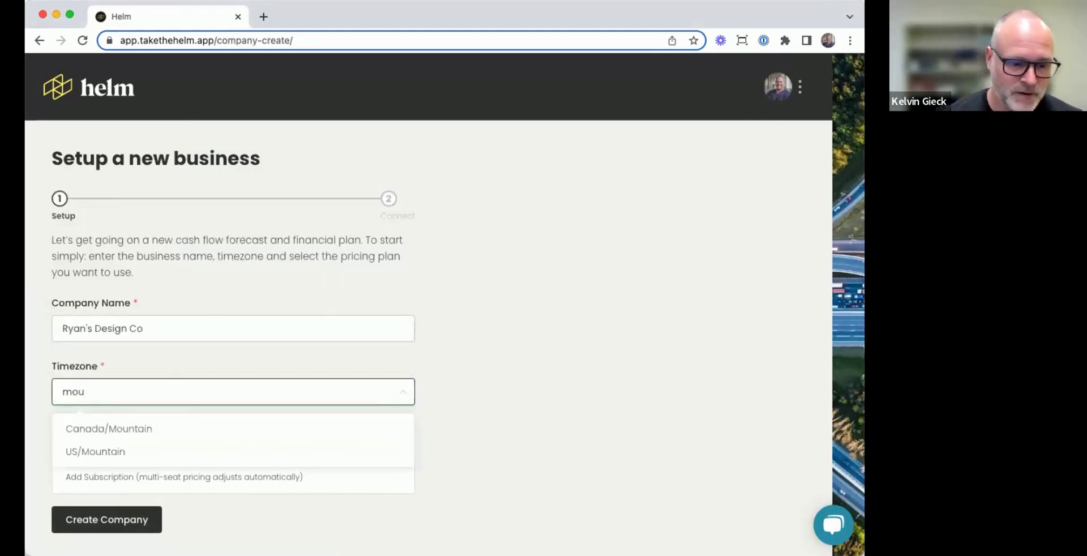
click(180, 428)
click(174, 461)
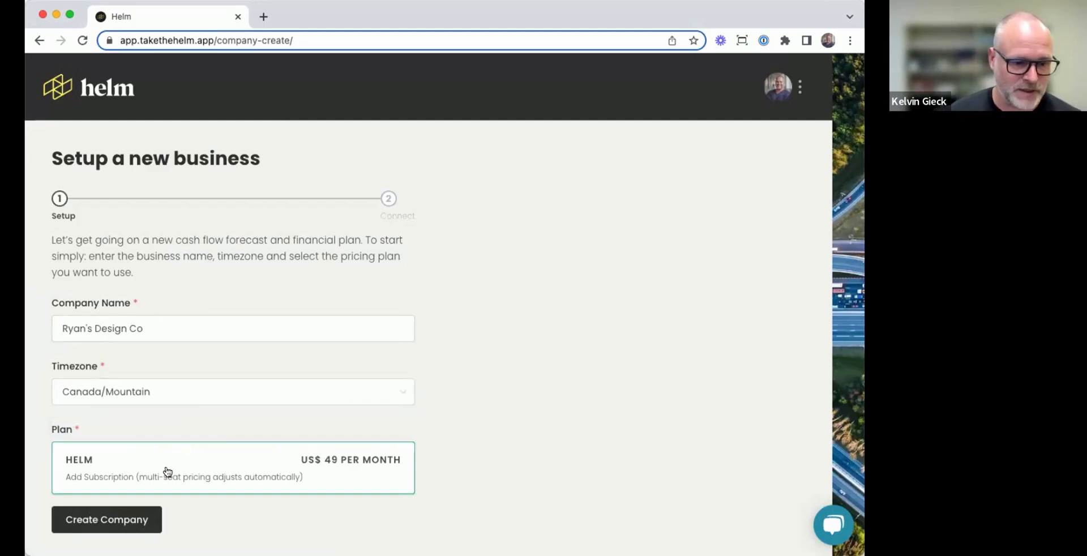
click(136, 520)
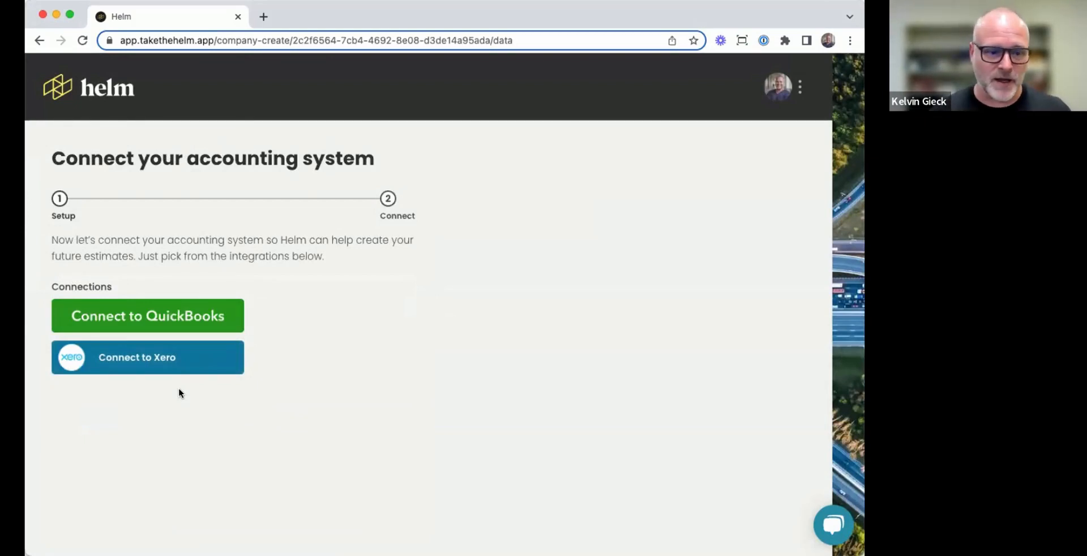
Start connecting the company to Xero and log in with the account e-mail and password.
click(164, 363)
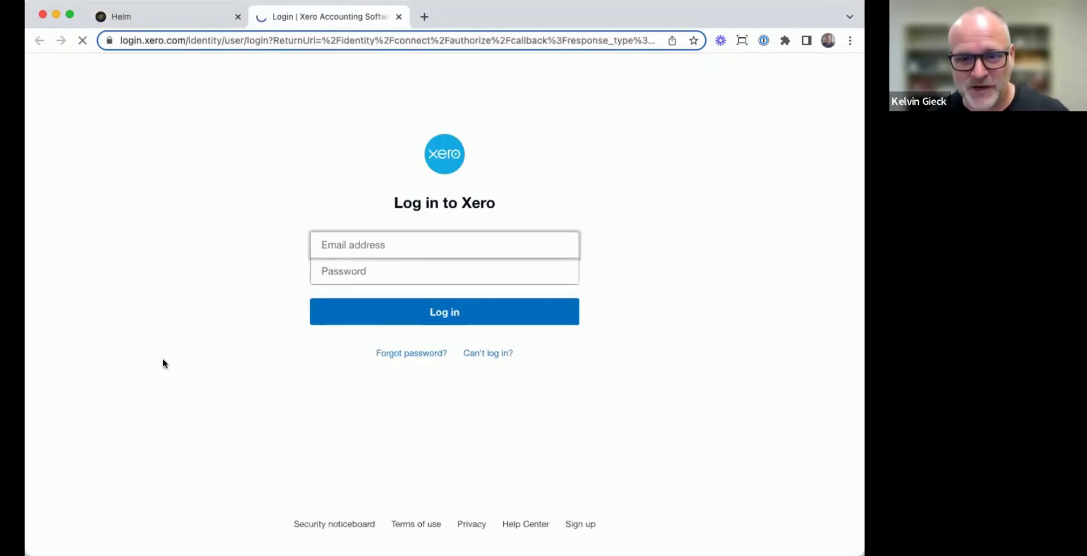
click(340, 337)
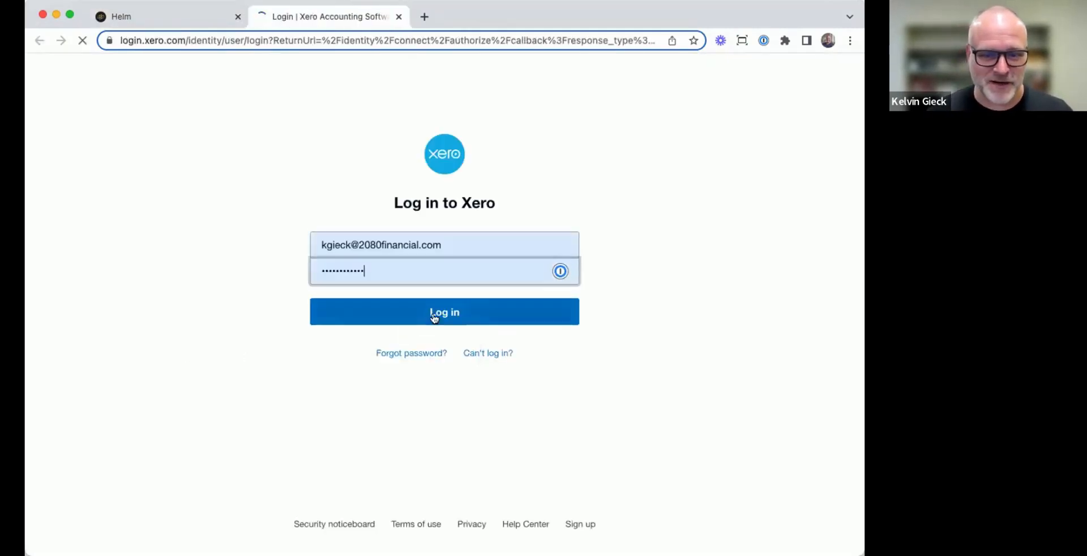
click(433, 315)
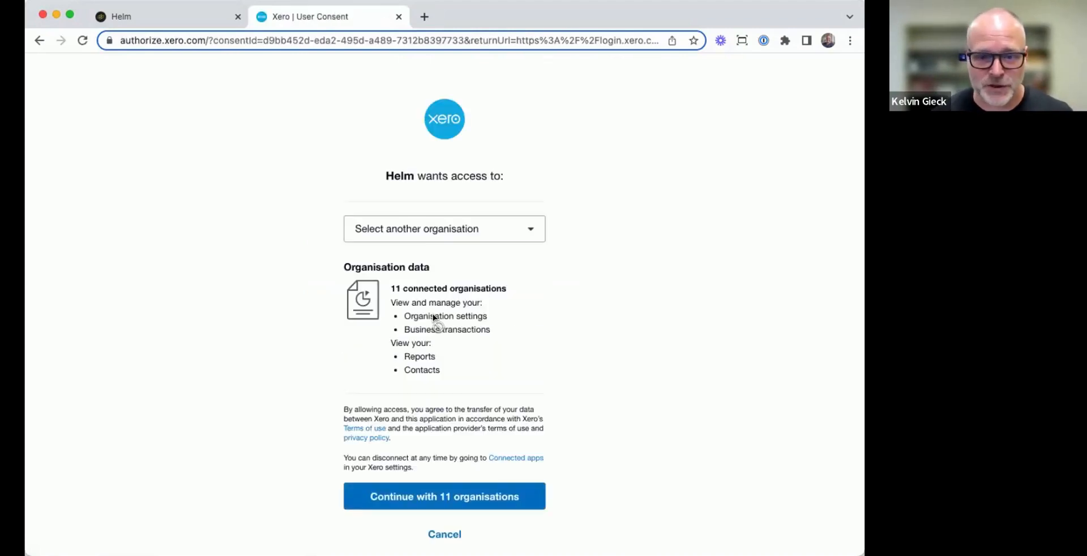
Select Demo Company (Global) as the Xero organisation and allow Helm access to its data.
click(470, 230)
scroll(443, 383, down, 5)
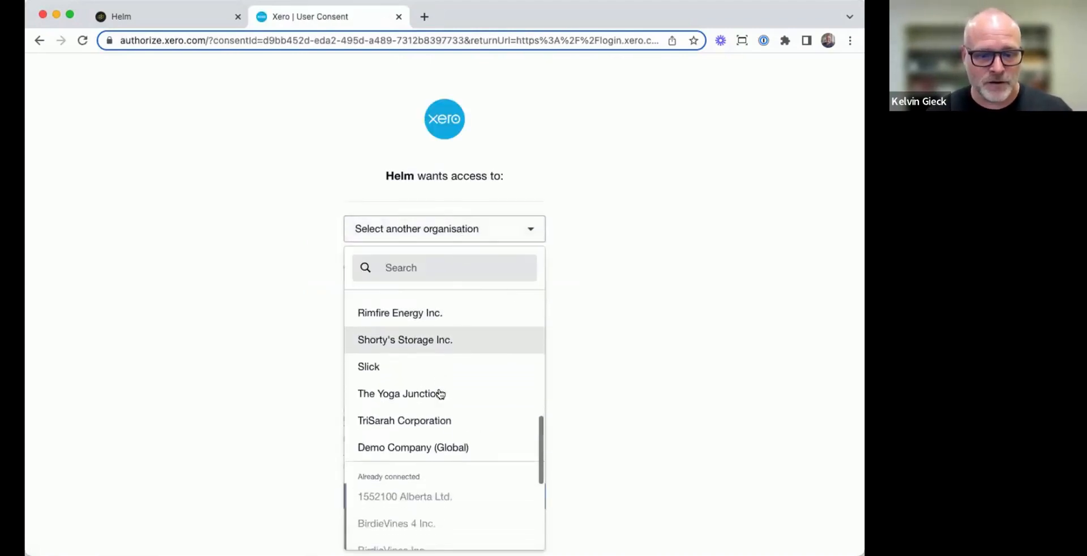
click(453, 421)
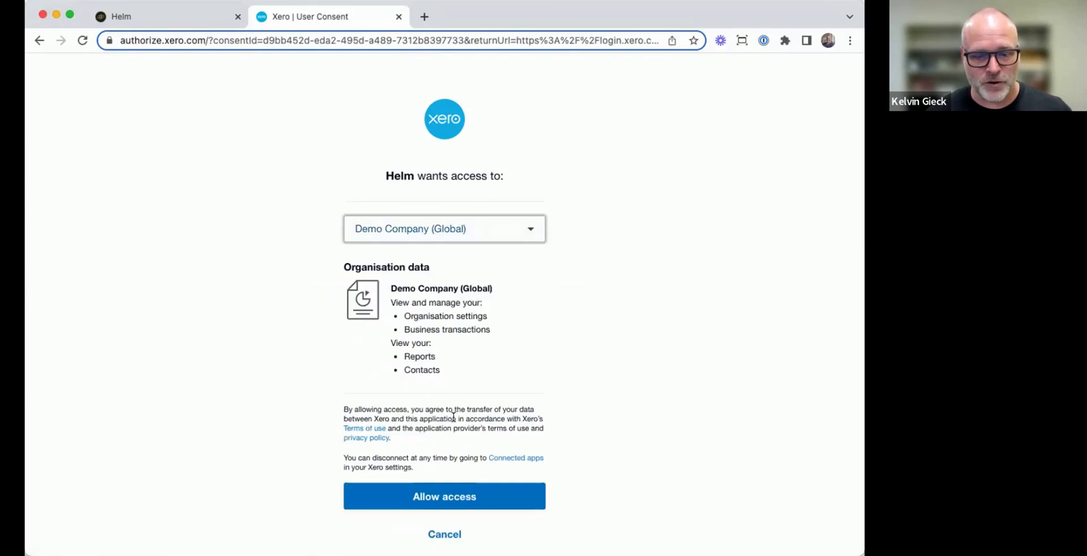
click(463, 492)
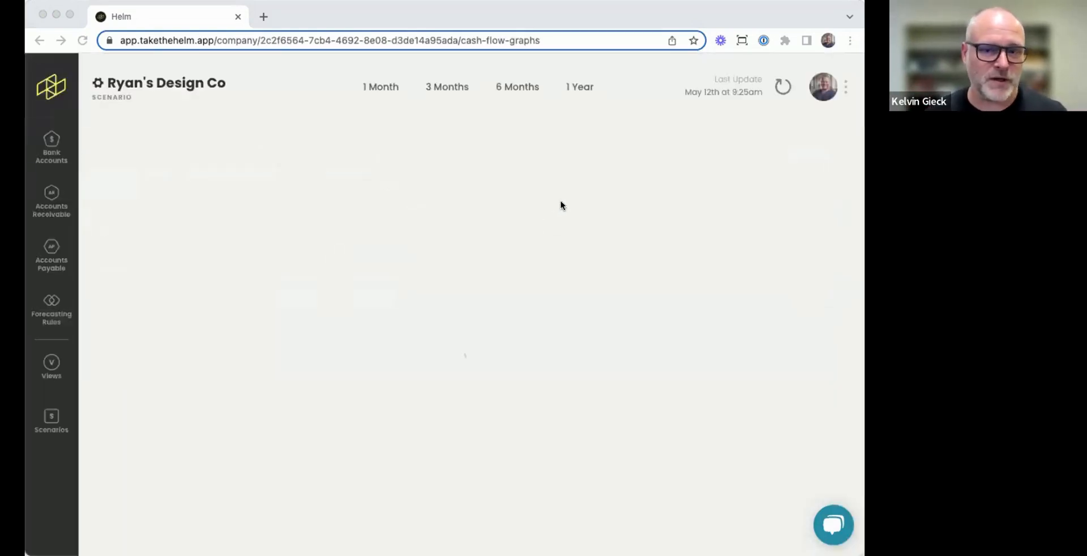
Examine the three-month cash balance line and the individual cash-in transactions stacked on the first forecast day.
click(641, 78)
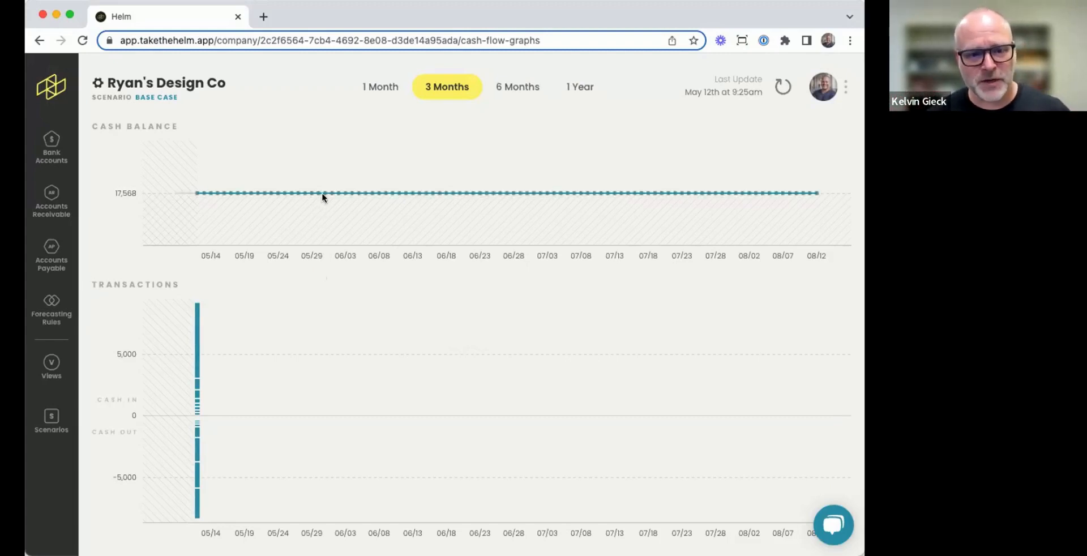
mouse_move(323, 195)
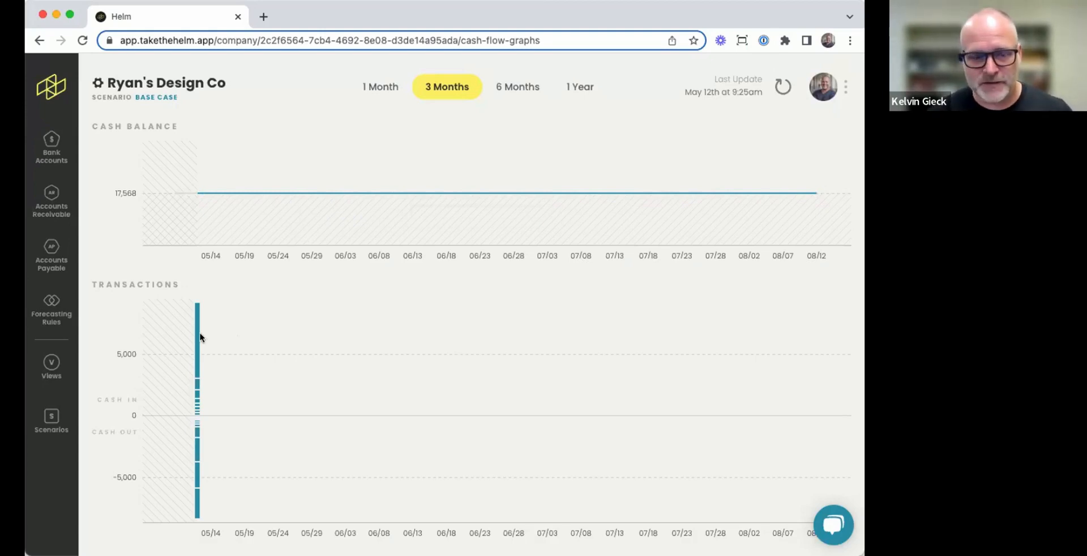
mouse_move(195, 337)
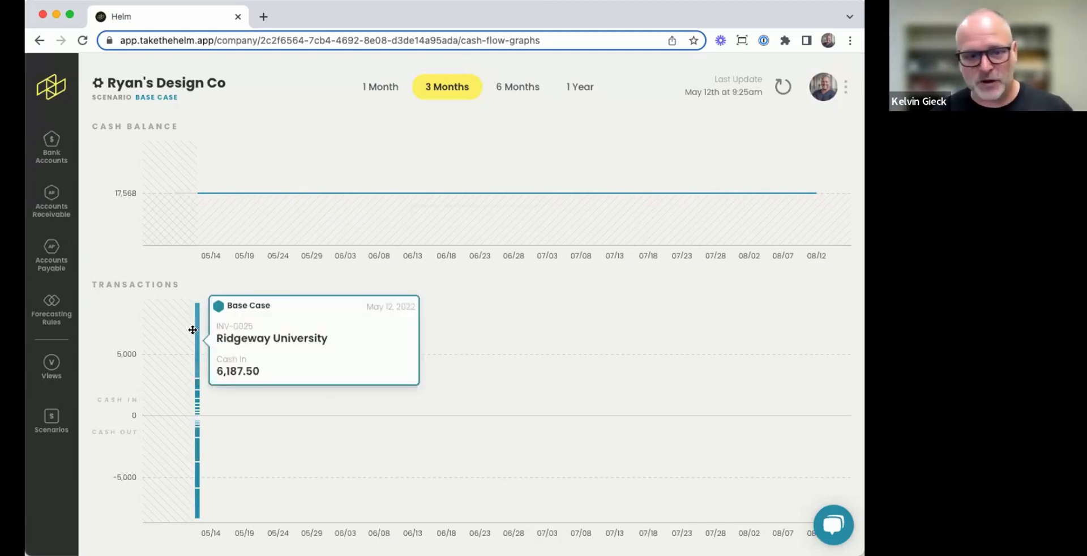
mouse_move(192, 383)
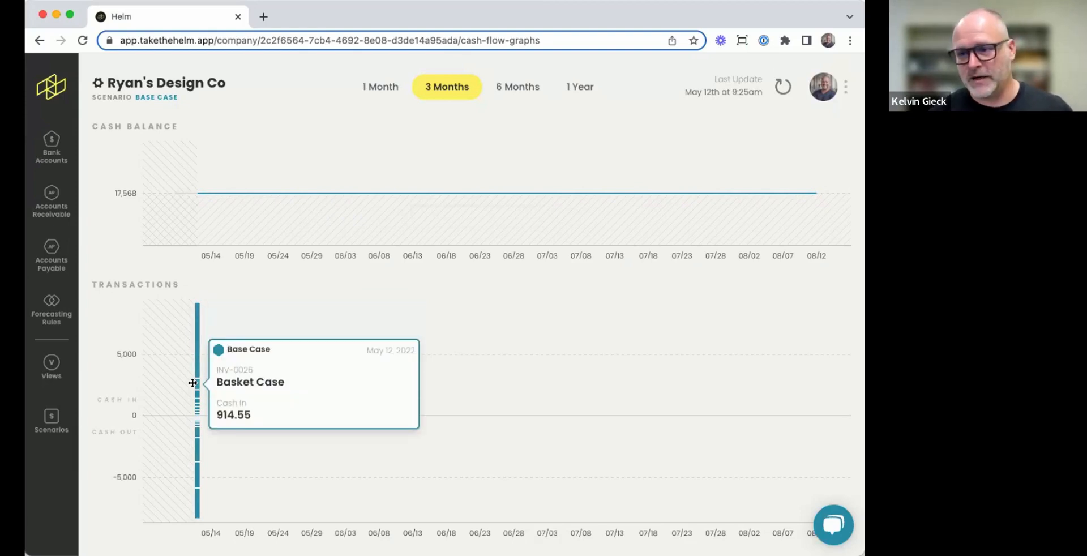
mouse_move(195, 363)
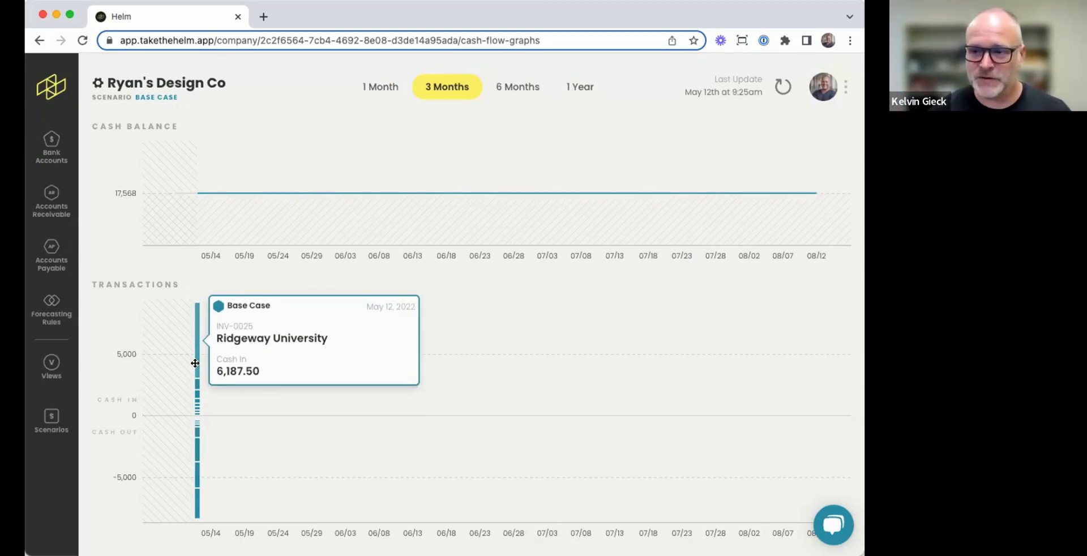
Review the bank accounts, and calculate the average days receivable (ADR) for the accounts receivable invoices.
click(47, 141)
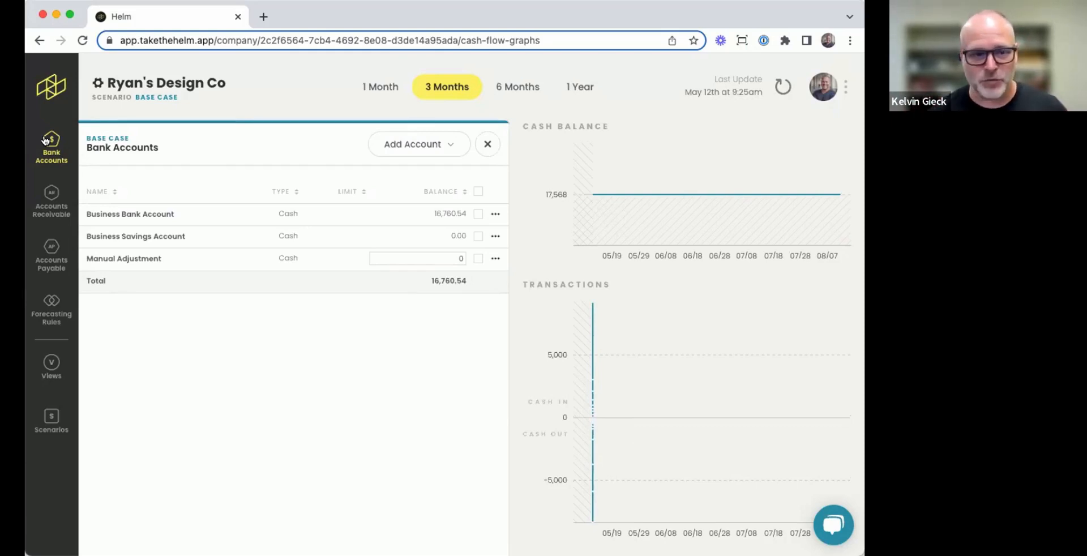
click(55, 201)
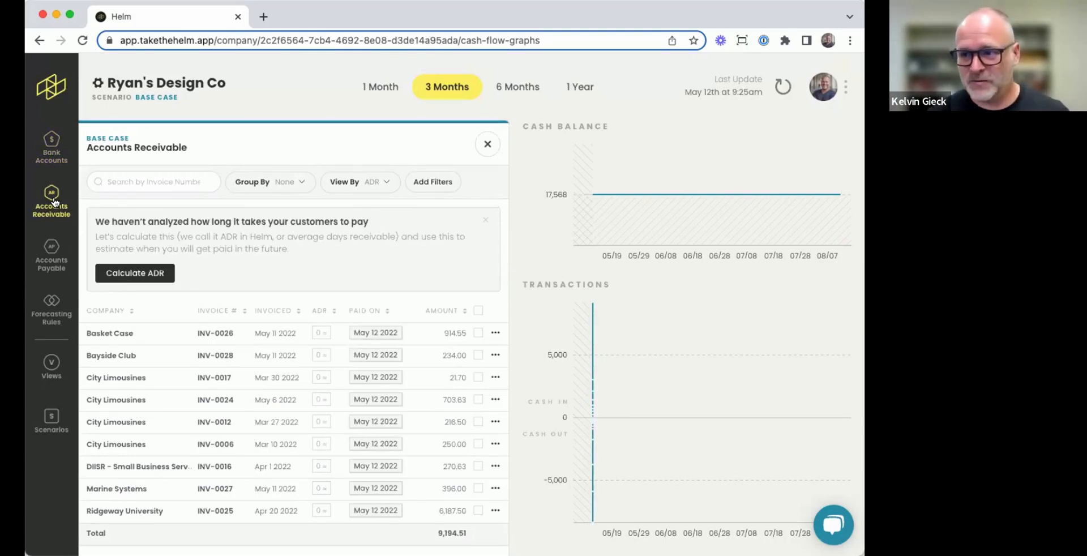
click(150, 272)
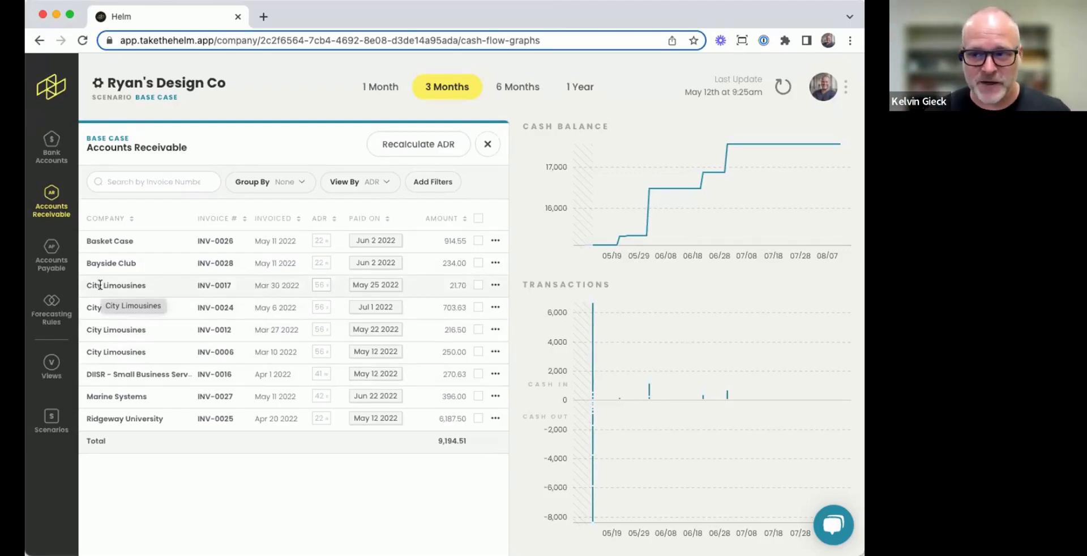
Calculate the average days payable (ADP) for the accounts payable bills and inspect the SMART Agency cash-out in the transactions graph.
click(56, 262)
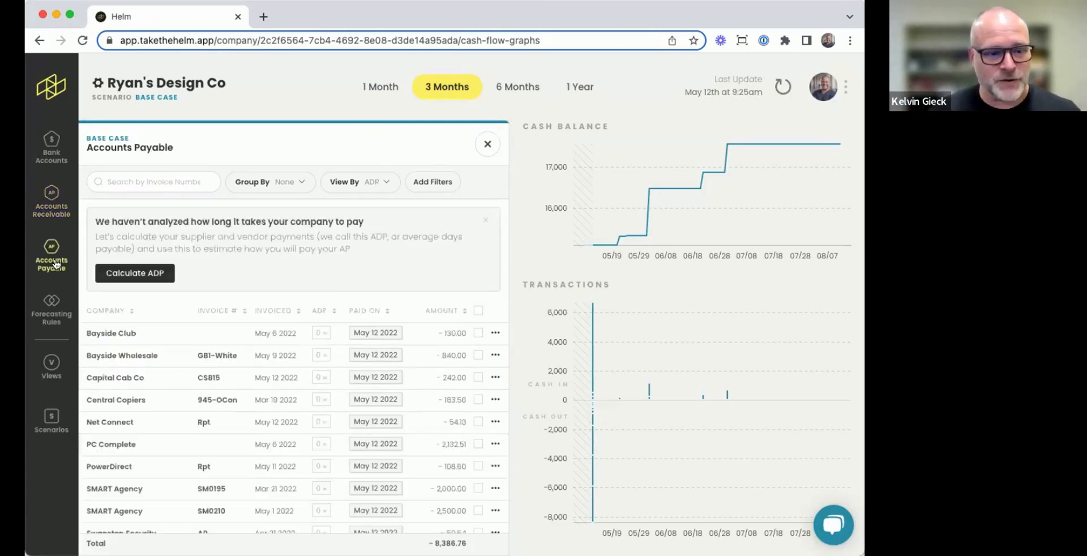
click(139, 273)
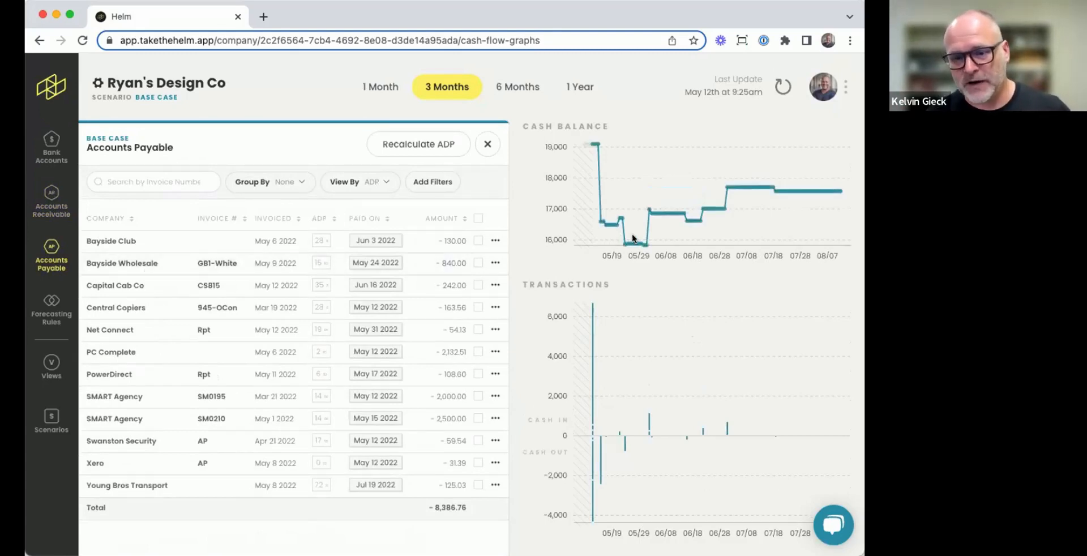
mouse_move(600, 463)
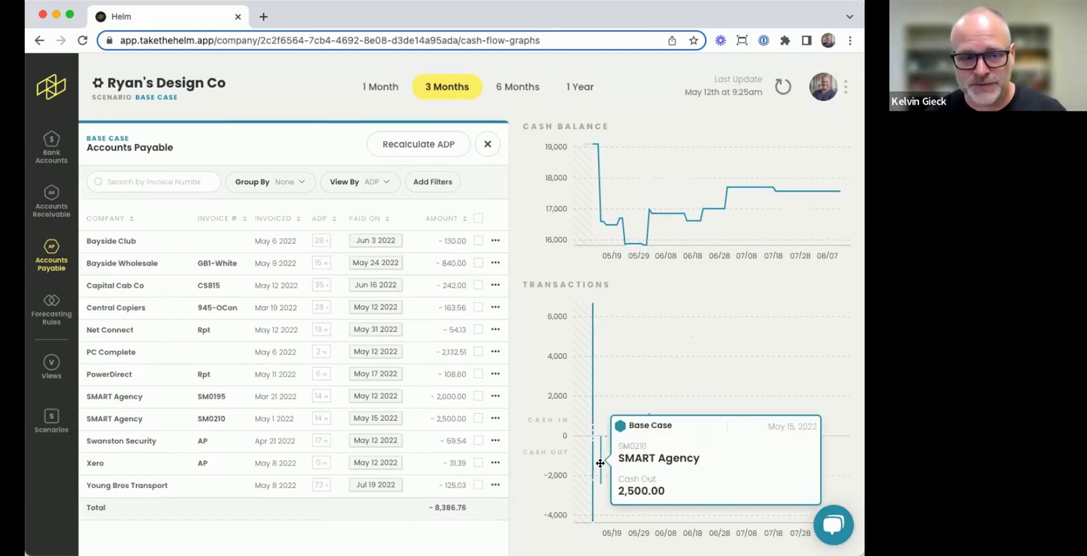
Generate the forecasting rules from past financial data and show the full-width cash flow graphs over 6 months.
click(47, 315)
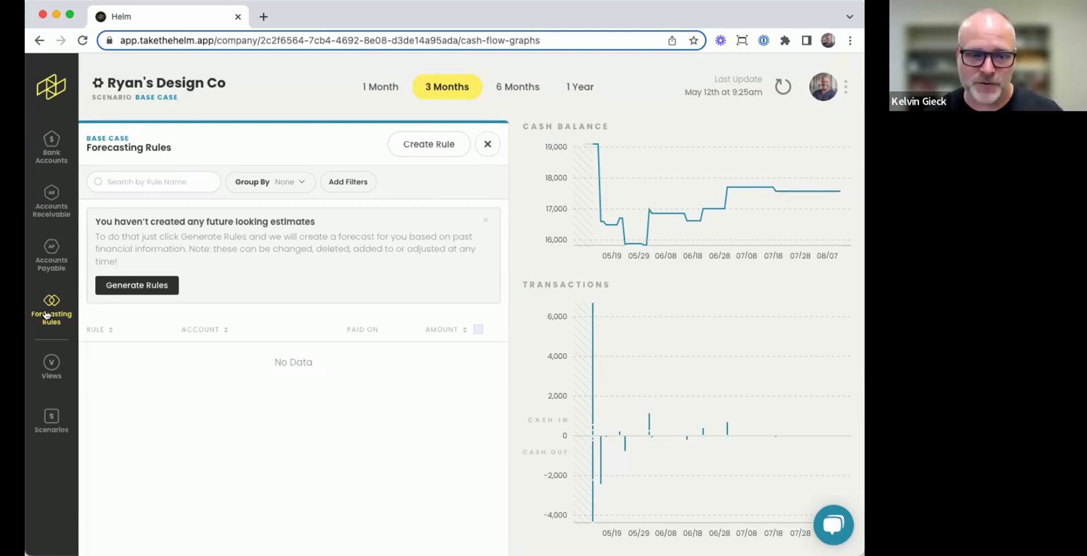
click(128, 290)
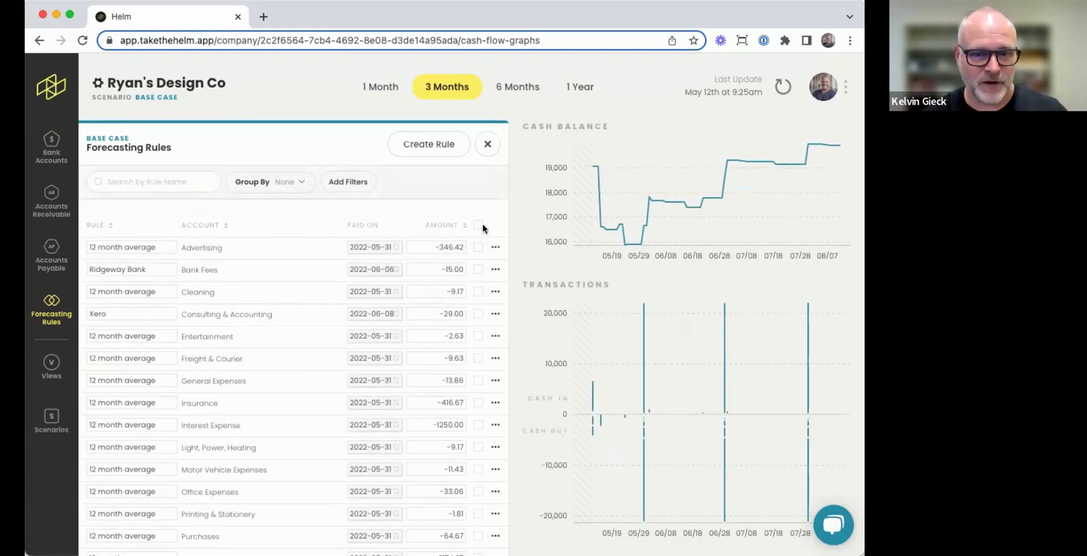
click(485, 147)
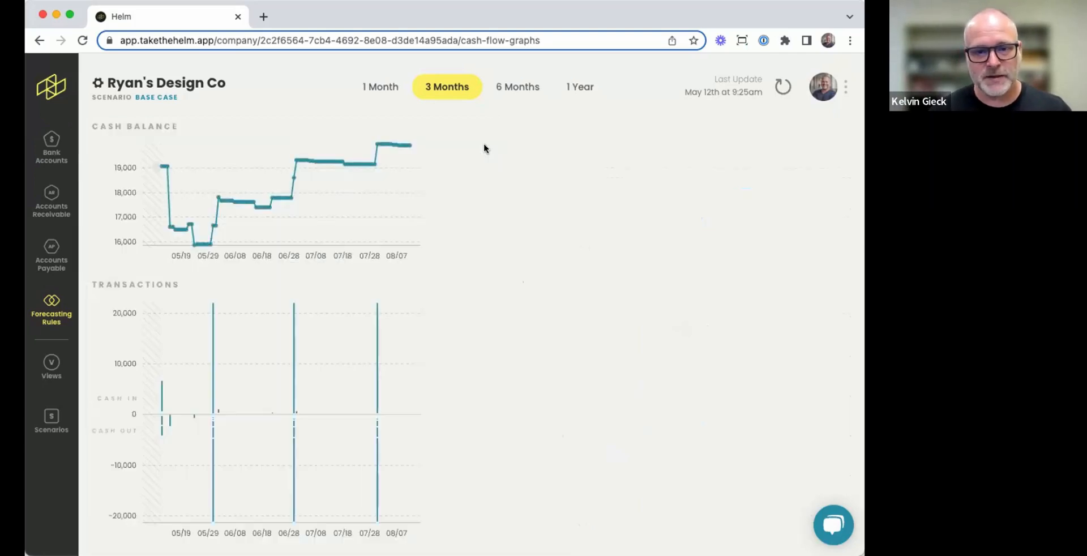
click(510, 95)
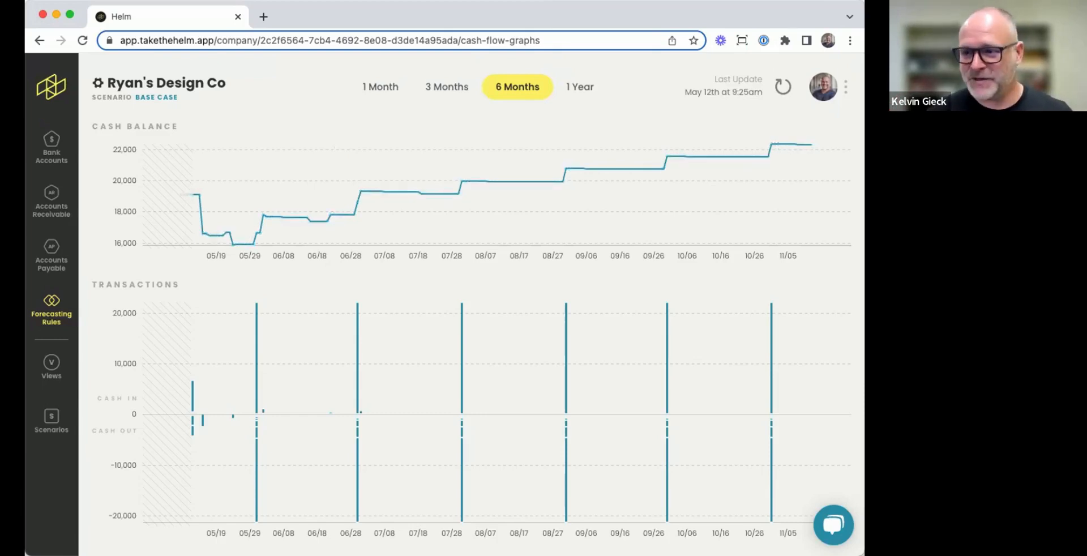
Reopen the list of forecasting rules and review the generated rules by account.
key(super+Tab)
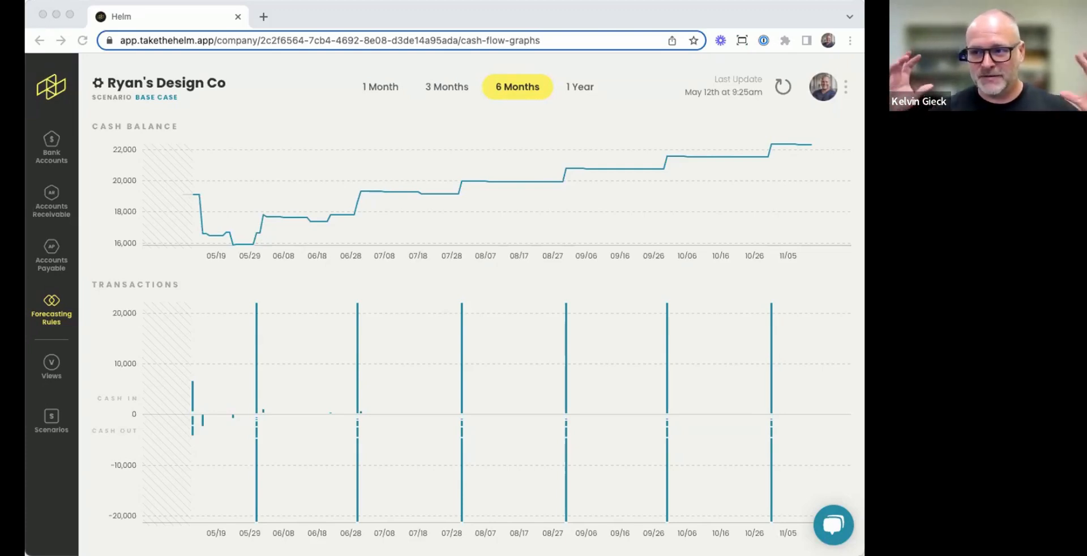
click(503, 268)
click(52, 310)
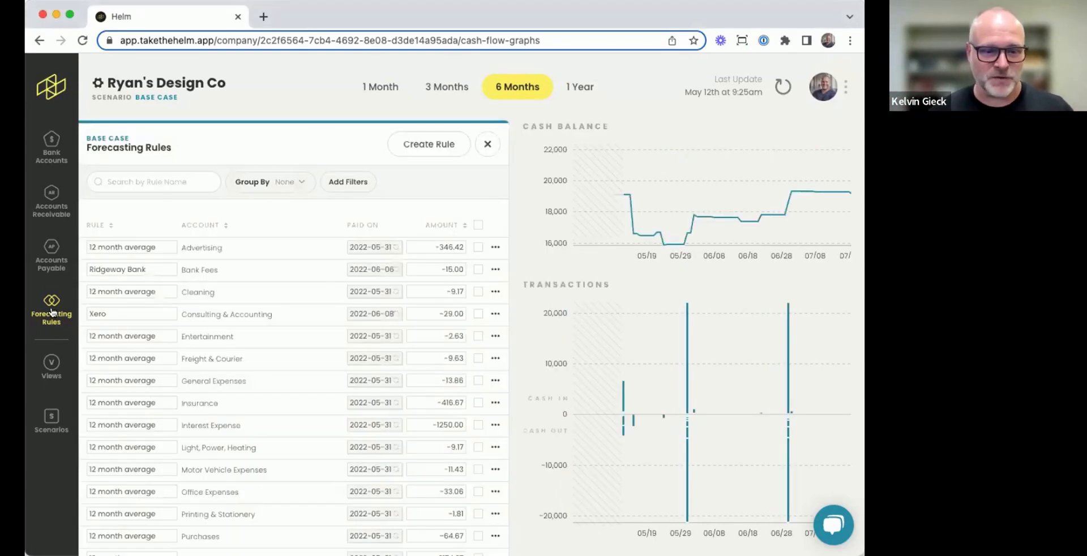
scroll(164, 282, down, 1)
scroll(164, 281, up, 1)
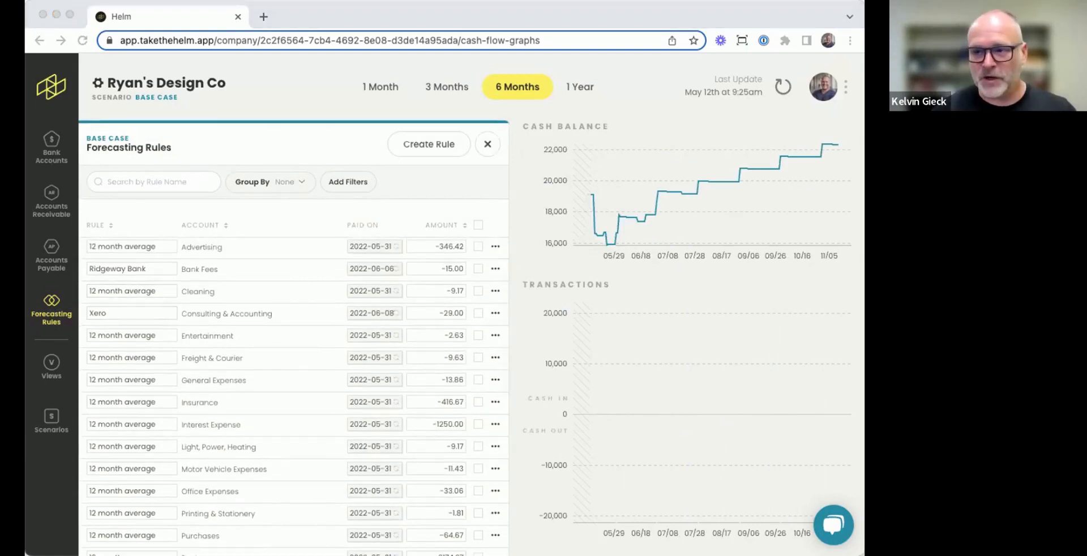
click(613, 78)
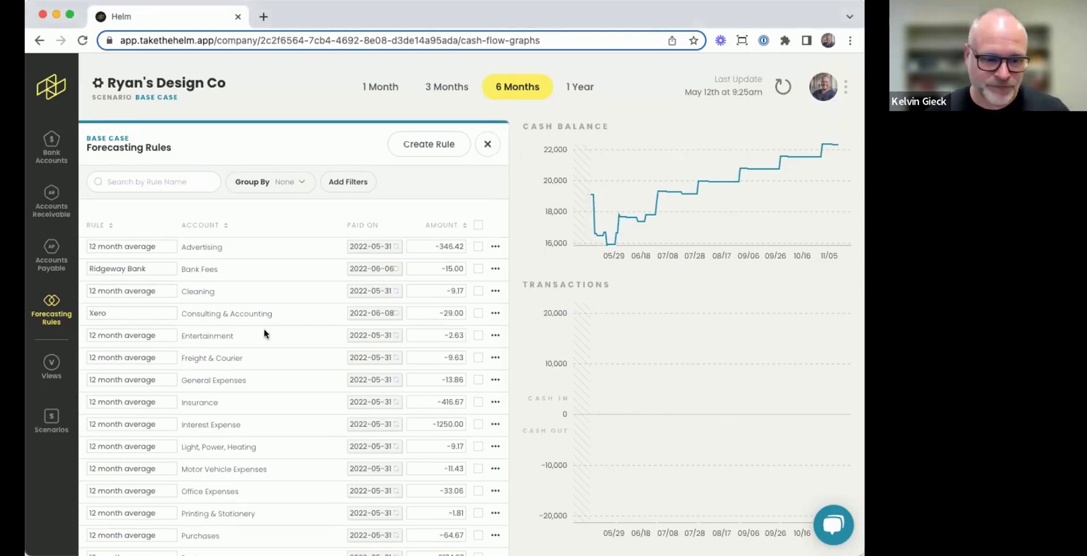
Reschedule the Wages and Salaries rule to start 2022-05-09 and repeat weekly on Mondays with an interval of 2.
scroll(264, 329, down, 5)
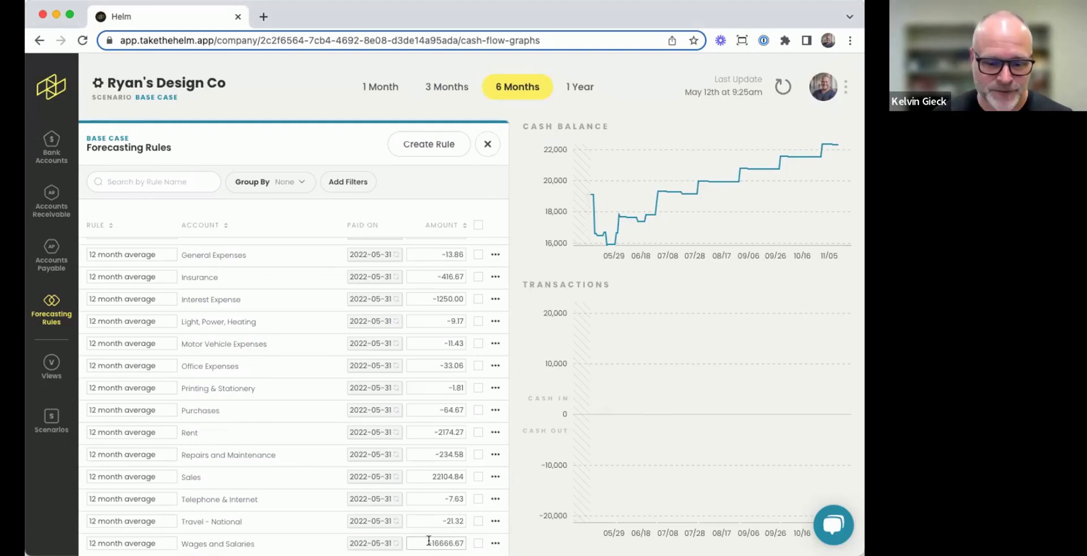
click(369, 543)
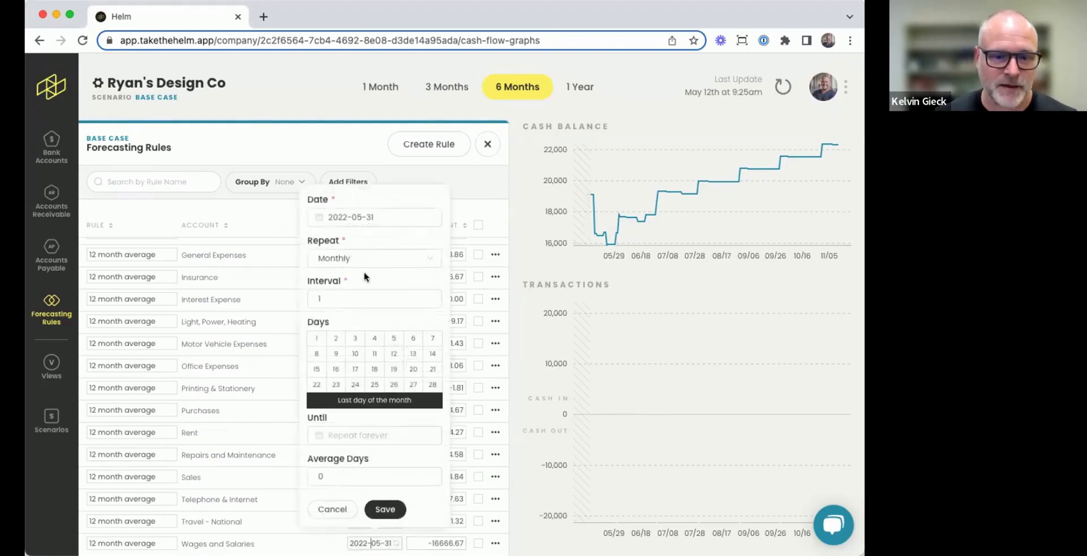
click(362, 217)
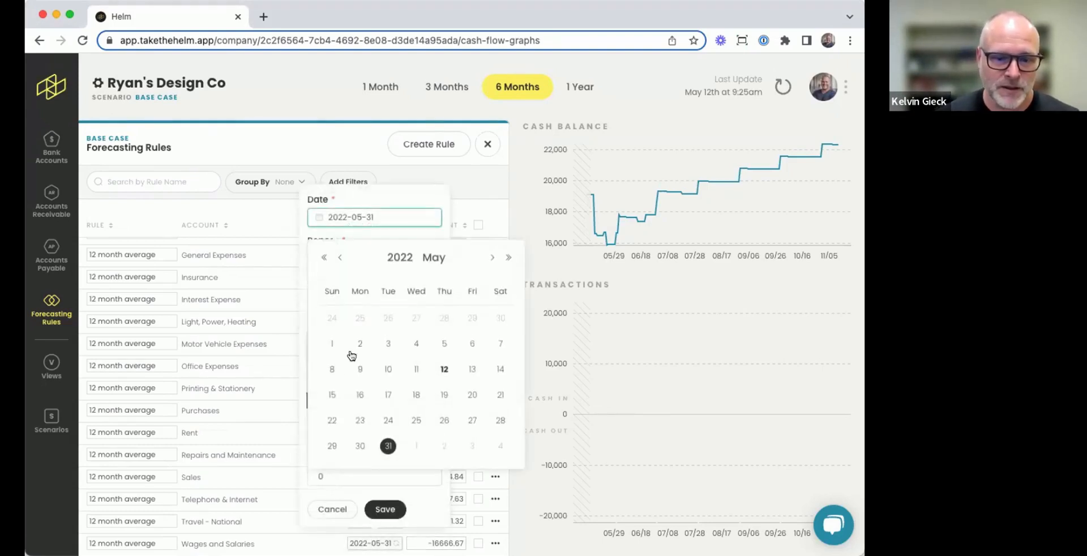
click(360, 369)
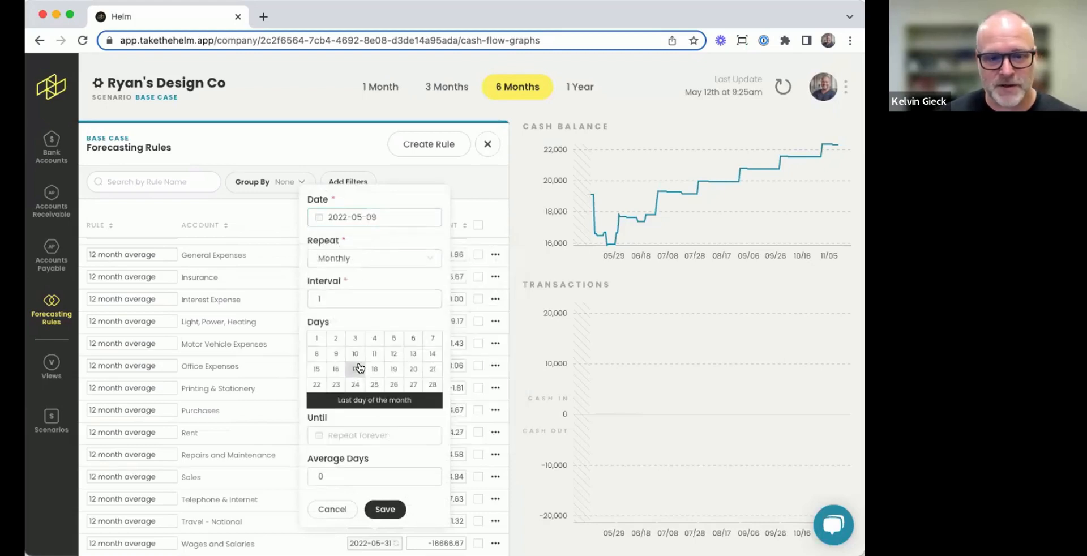
click(368, 261)
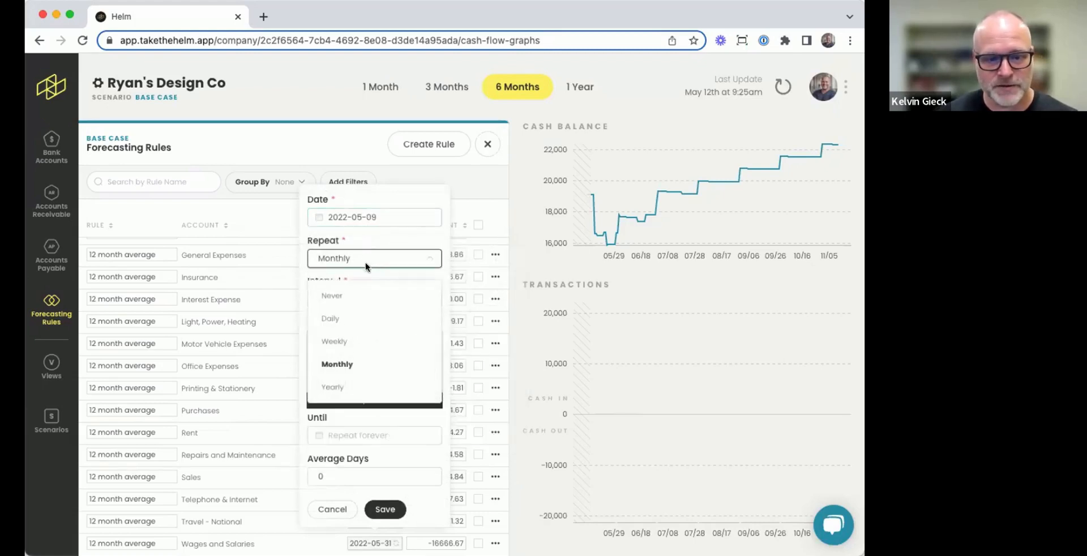
click(359, 344)
click(334, 360)
key(BackSpace)
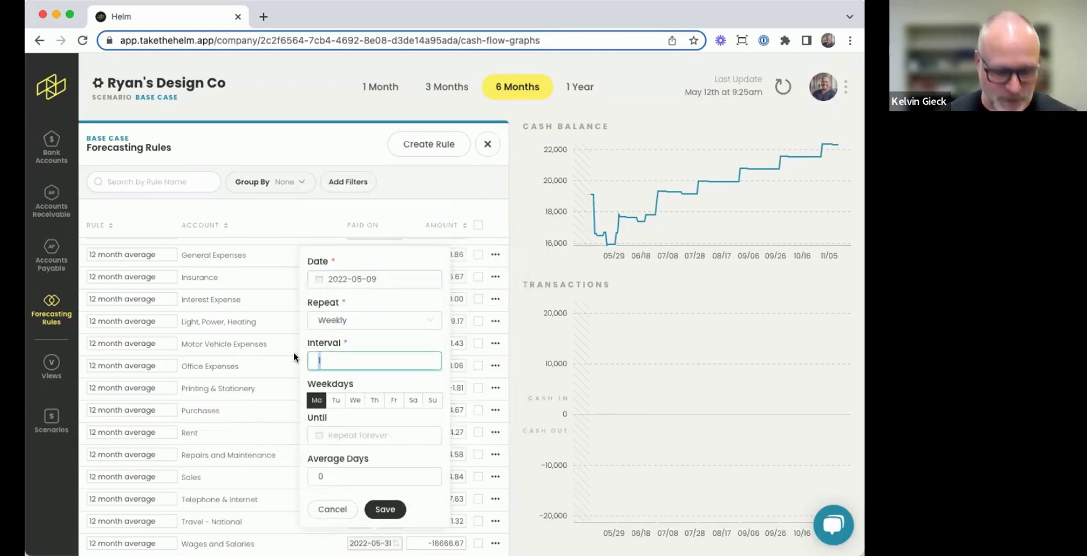
text(2)
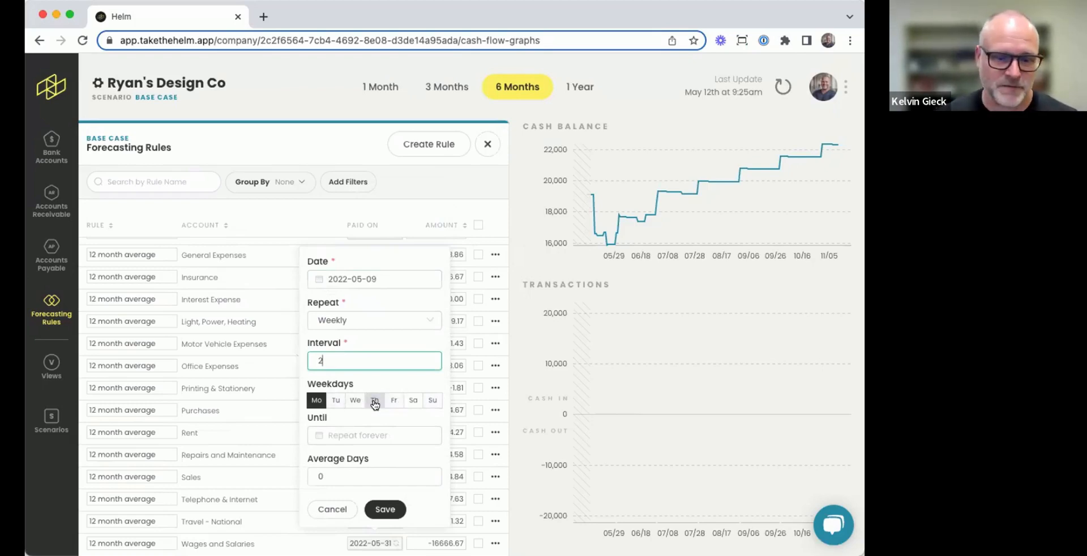
click(382, 508)
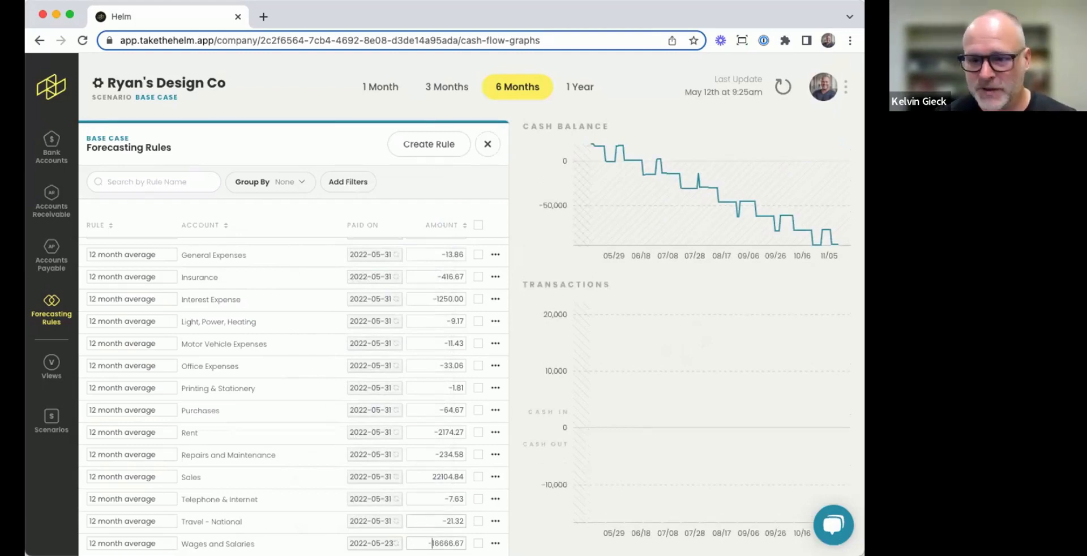
Set the Wages and Salaries rule's amount to -8333.33 and inspect the dips and peaks in the cash balance graph.
key(BackSpace)
text(8333)
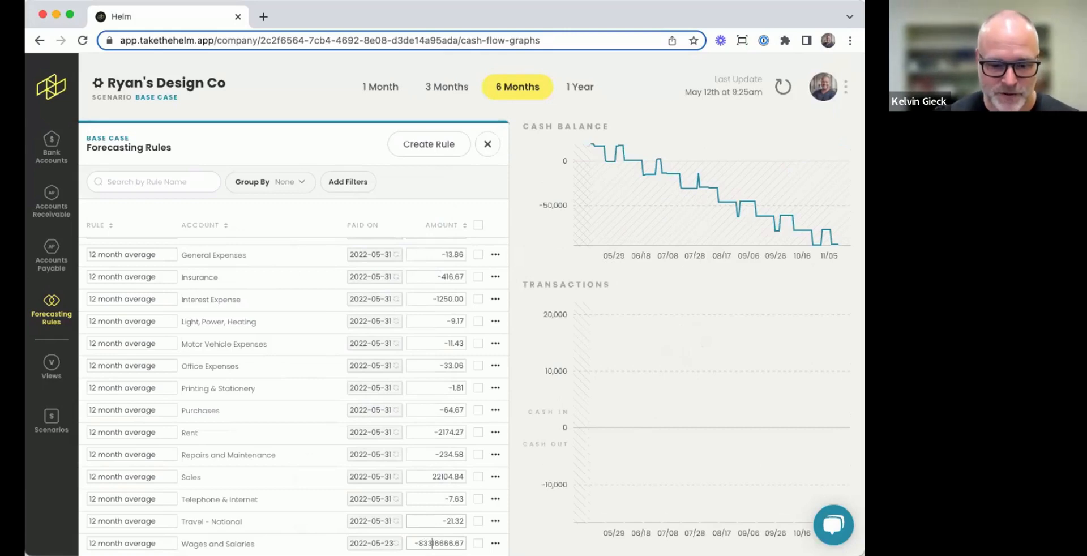
key(shift+End)
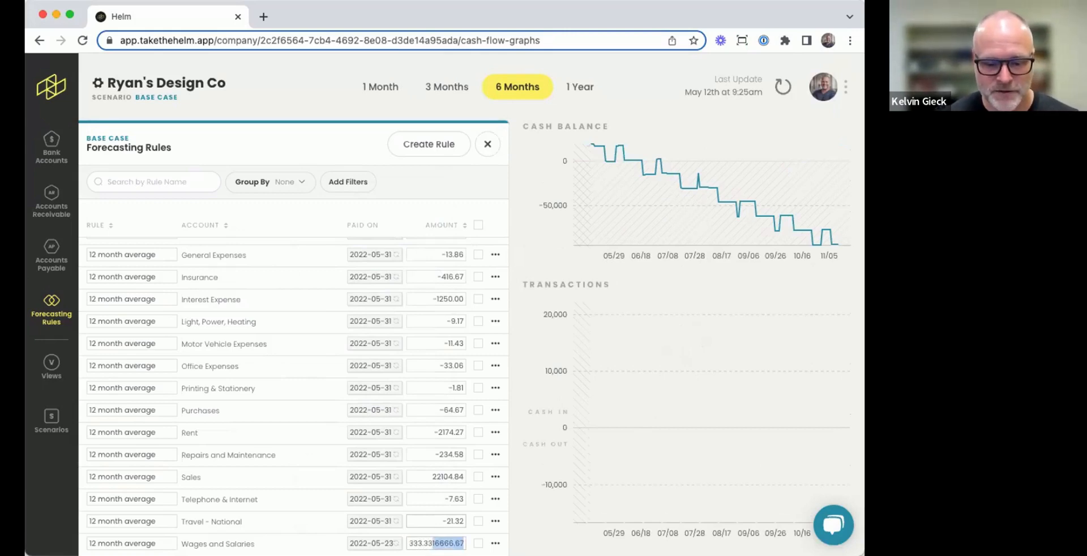
text(.33)
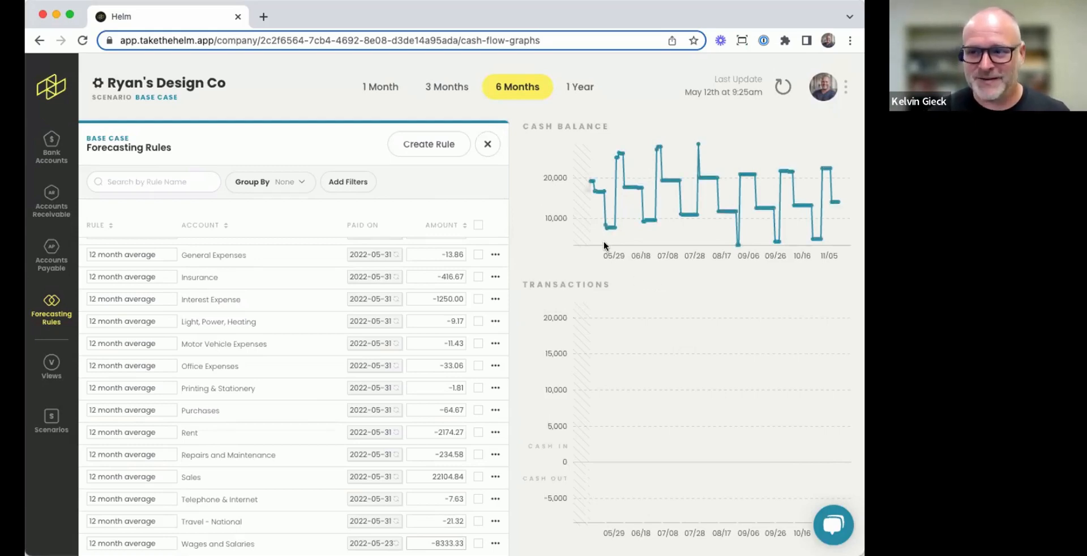
mouse_move(606, 222)
mouse_move(619, 156)
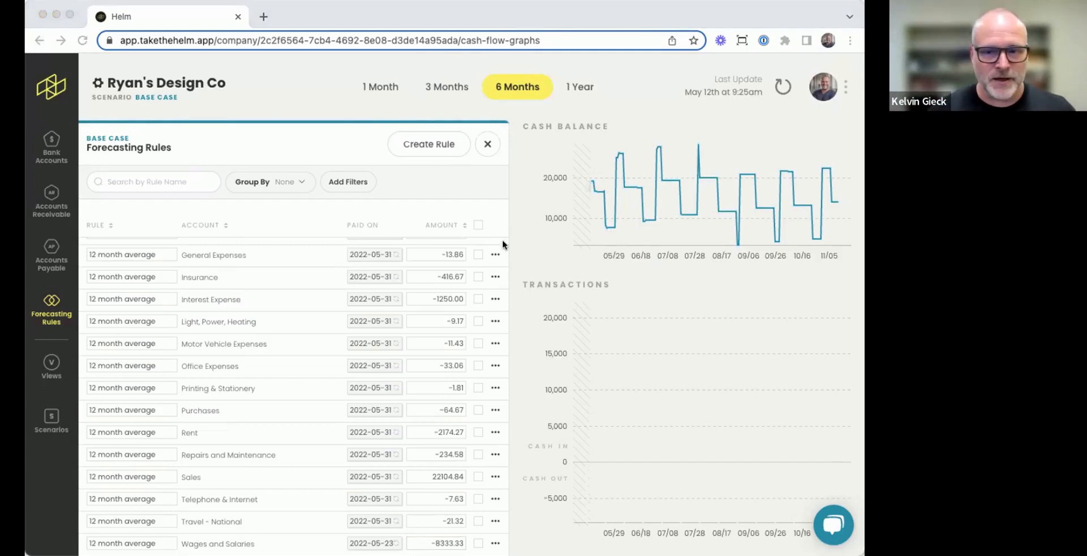
click(629, 80)
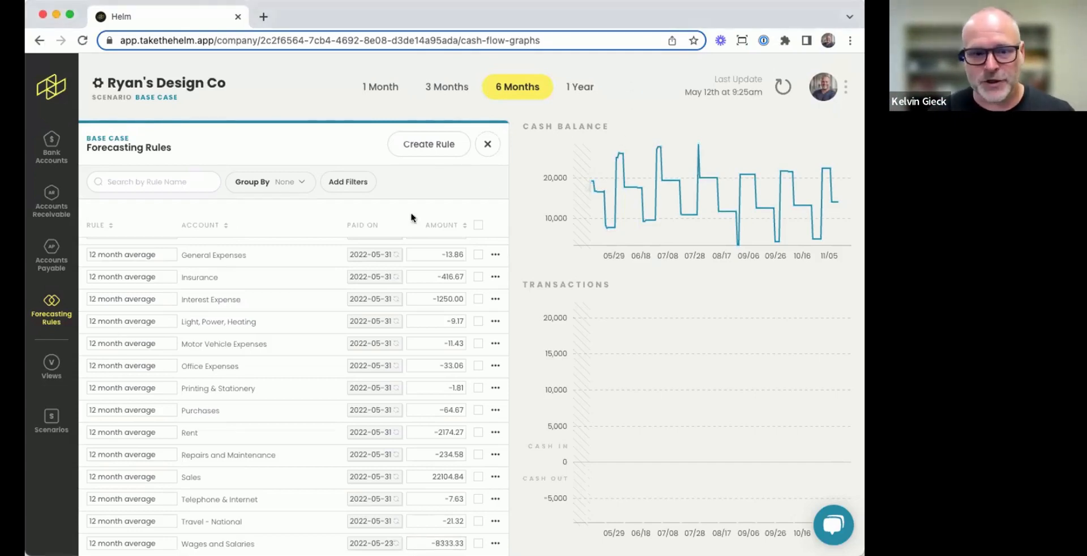
Rename the 12 month average rule for the Insurance account as "Annual insurance payment".
scroll(252, 288, up, 2)
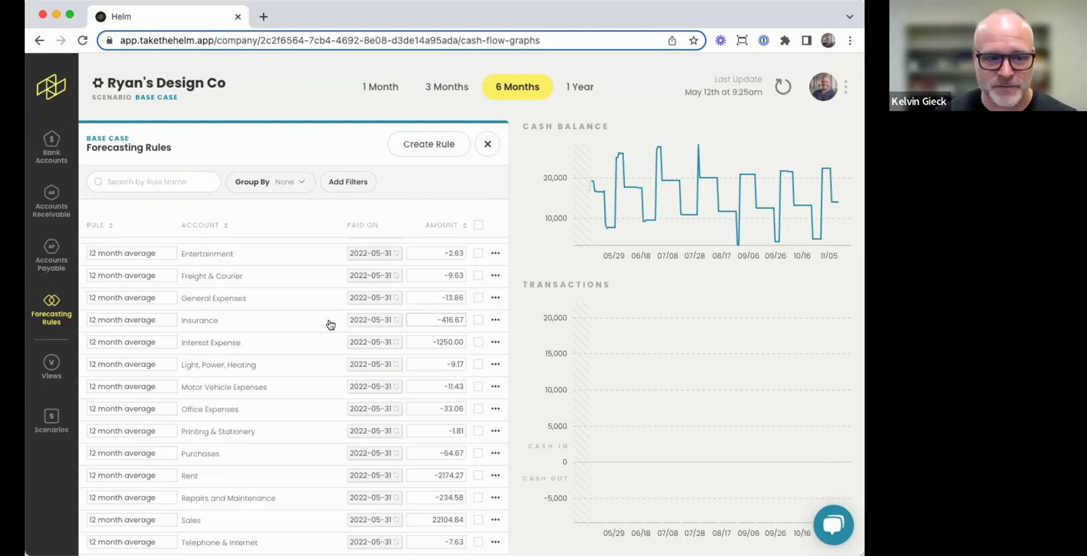
drag(161, 319, 63, 317)
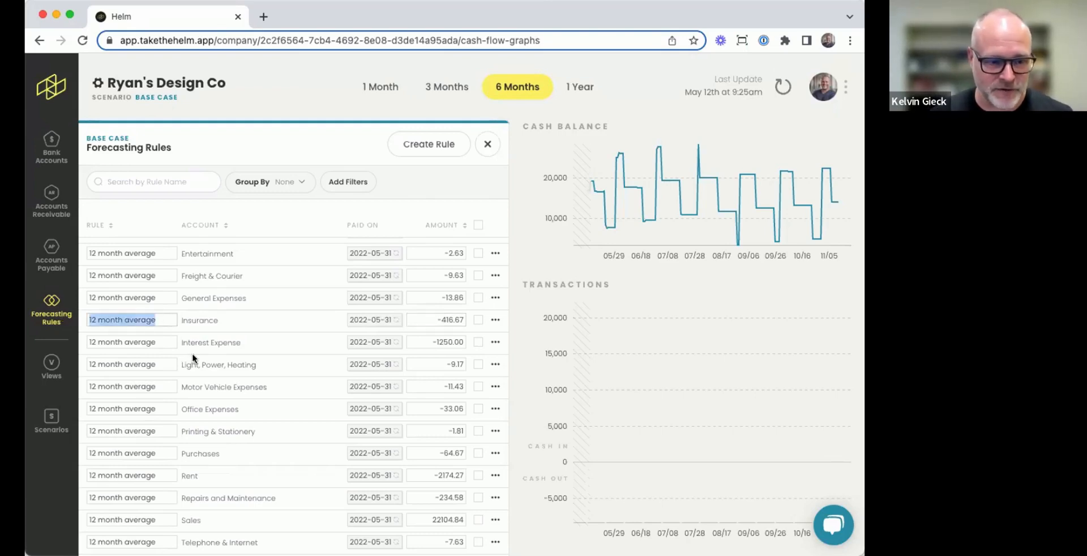
text(A)
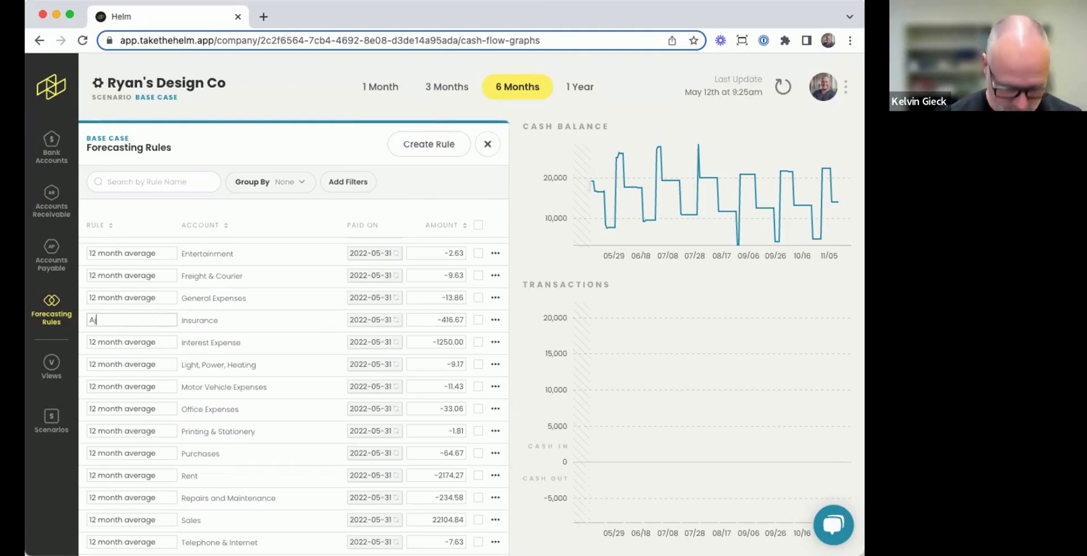
text(nual)
key(BackSpace)
key(BackSpace)
key(BackSpace)
key(BackSpace)
key(BackSpace)
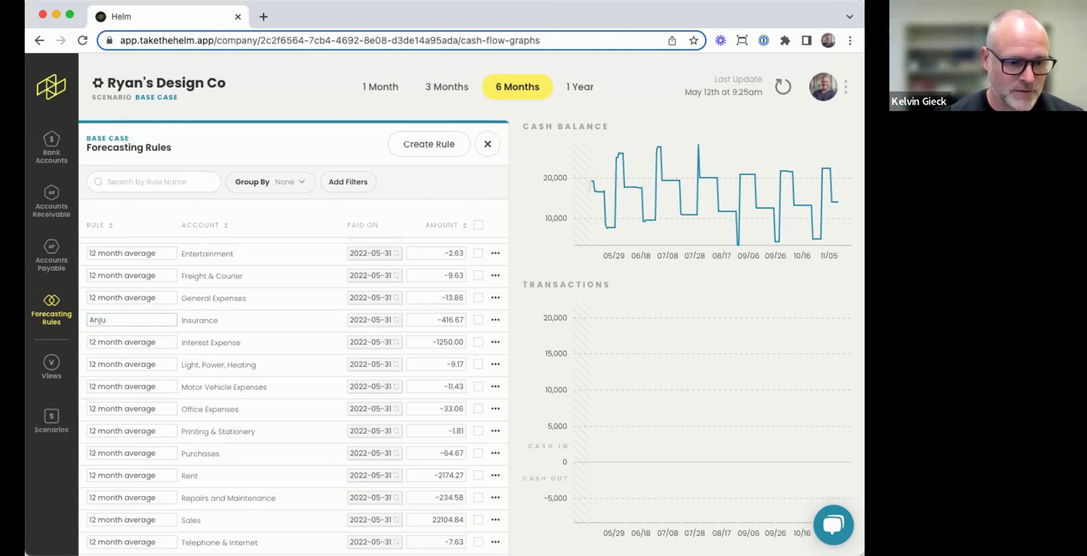
text(nnual insu)
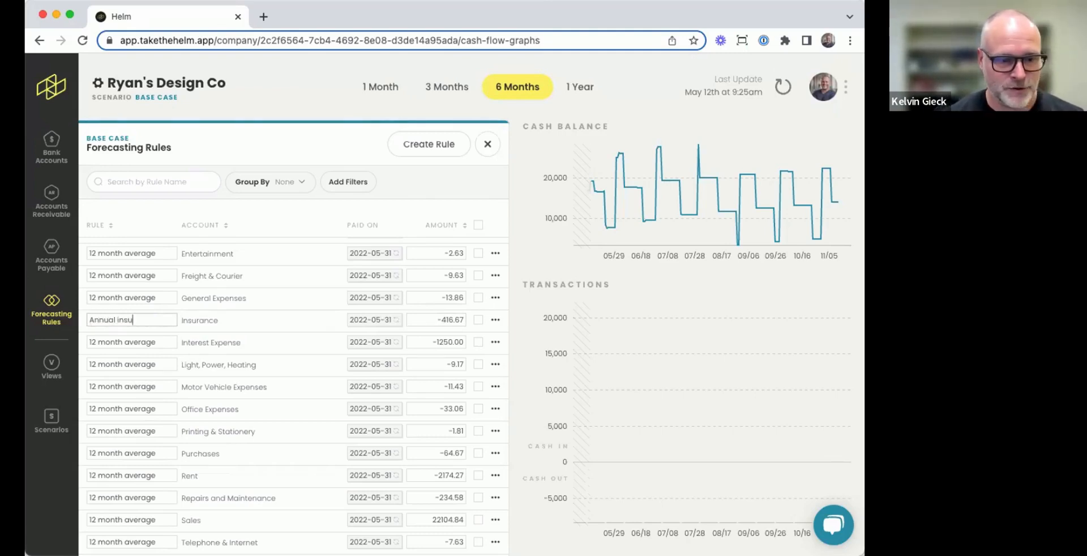
text(rance payment)
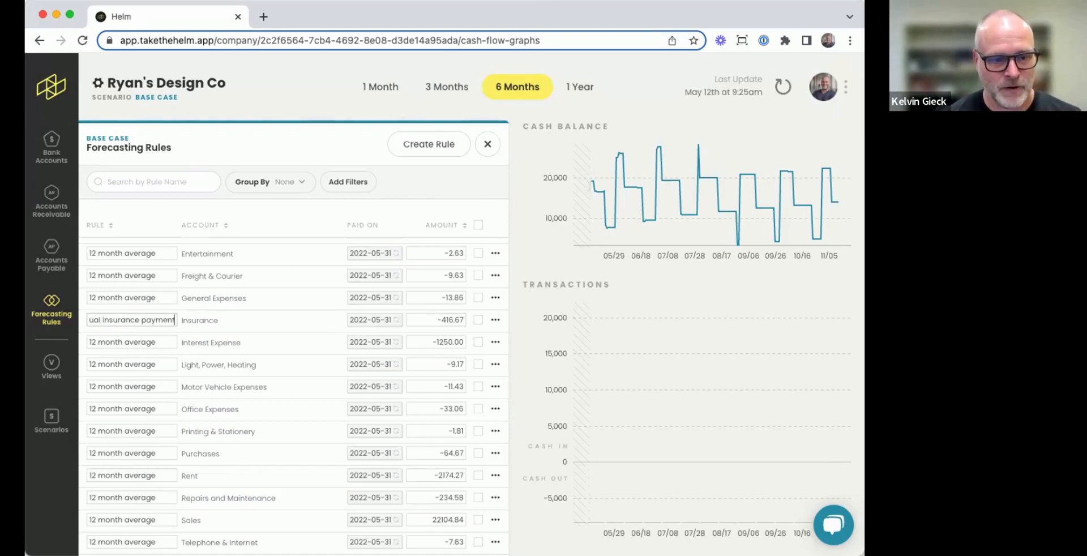
Reschedule the Insurance rule to start on 2022-07-15 and repeat yearly in July with an interval of 1.
click(373, 321)
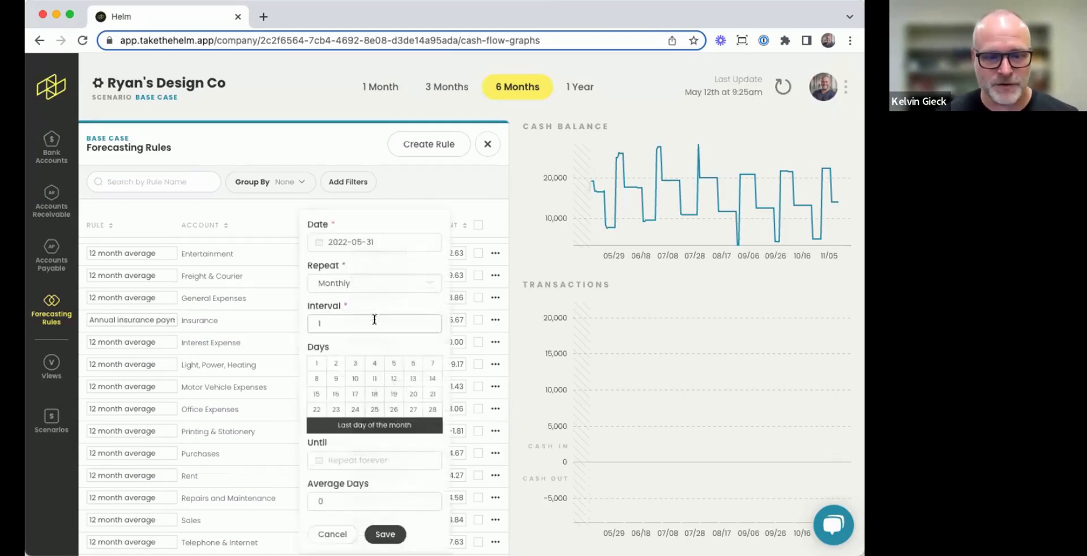
click(369, 241)
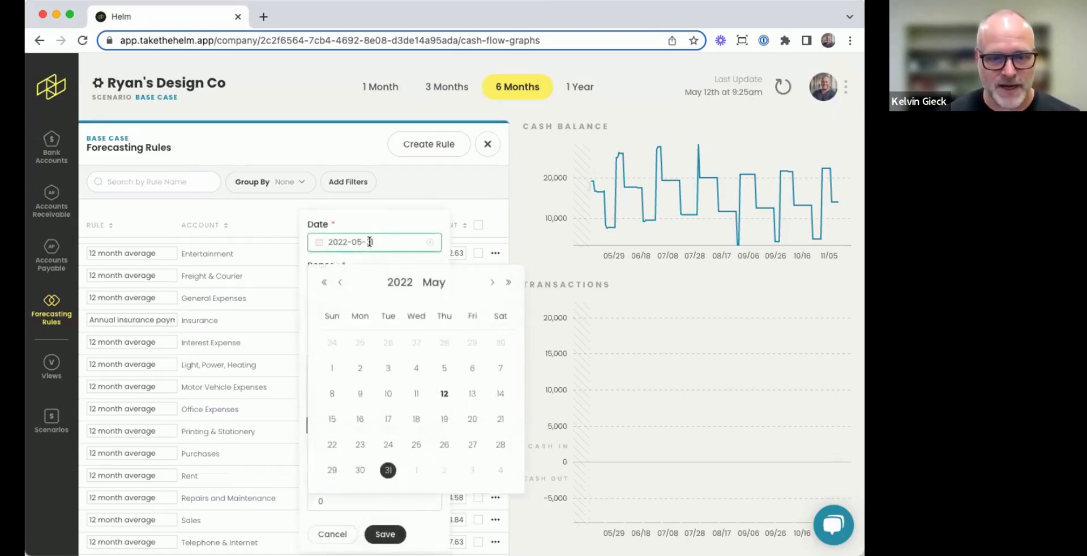
click(485, 282)
click(486, 281)
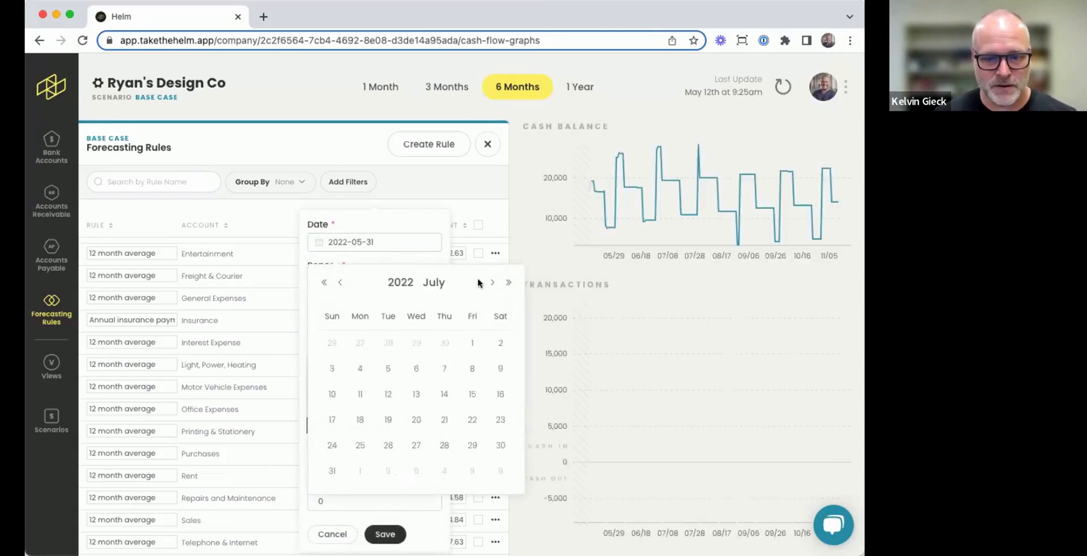
click(472, 394)
click(371, 284)
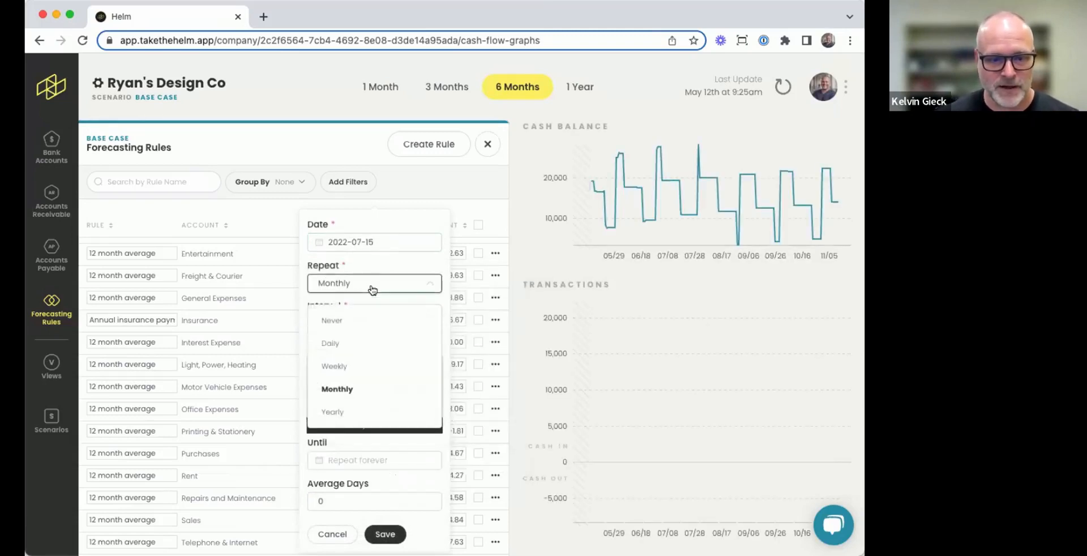
click(372, 408)
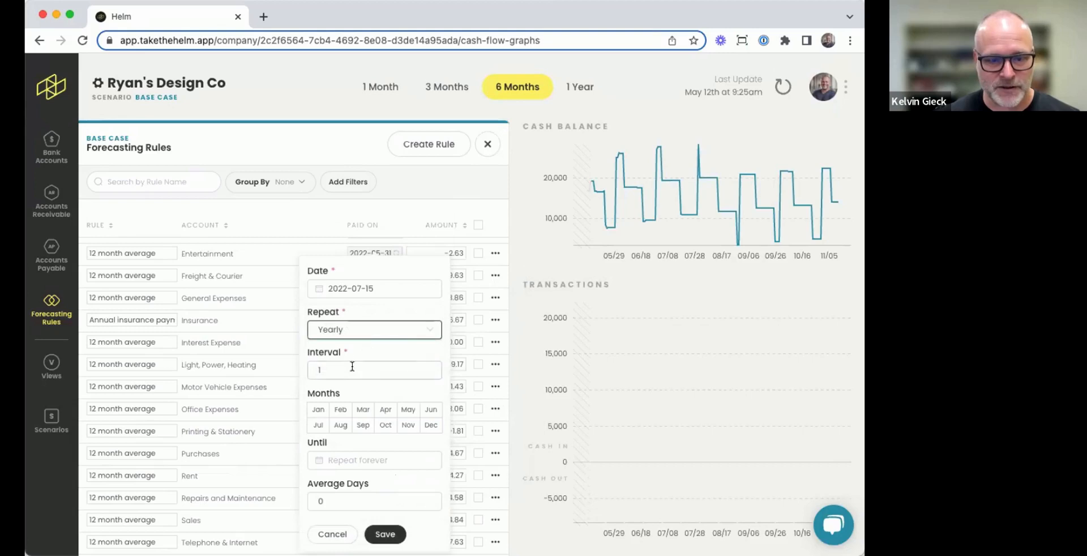
click(312, 425)
click(377, 536)
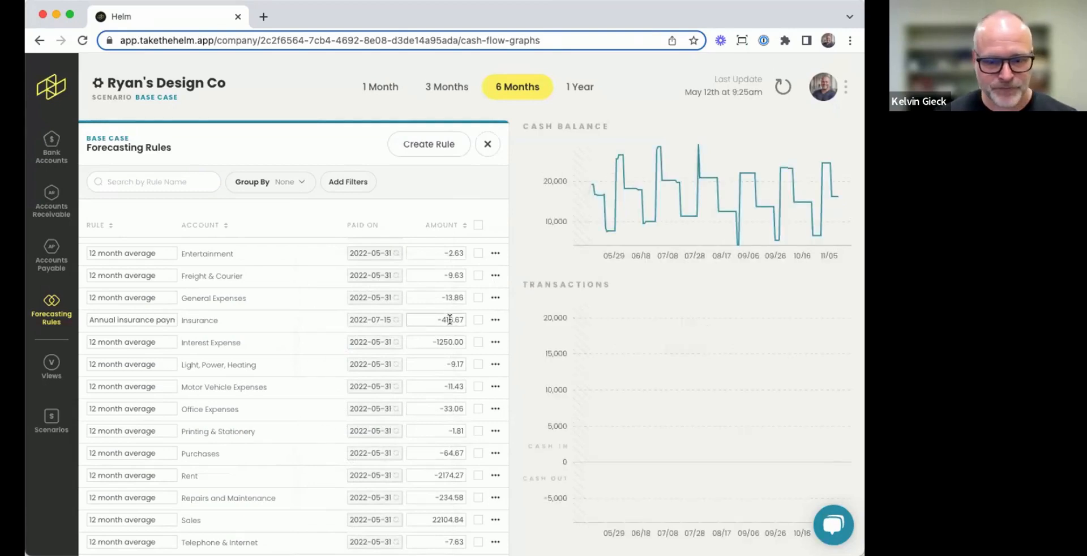
Set the Insurance rule's amount to -6000 and inspect the mid-July payment in the full-width transactions graph.
drag(441, 319, 482, 319)
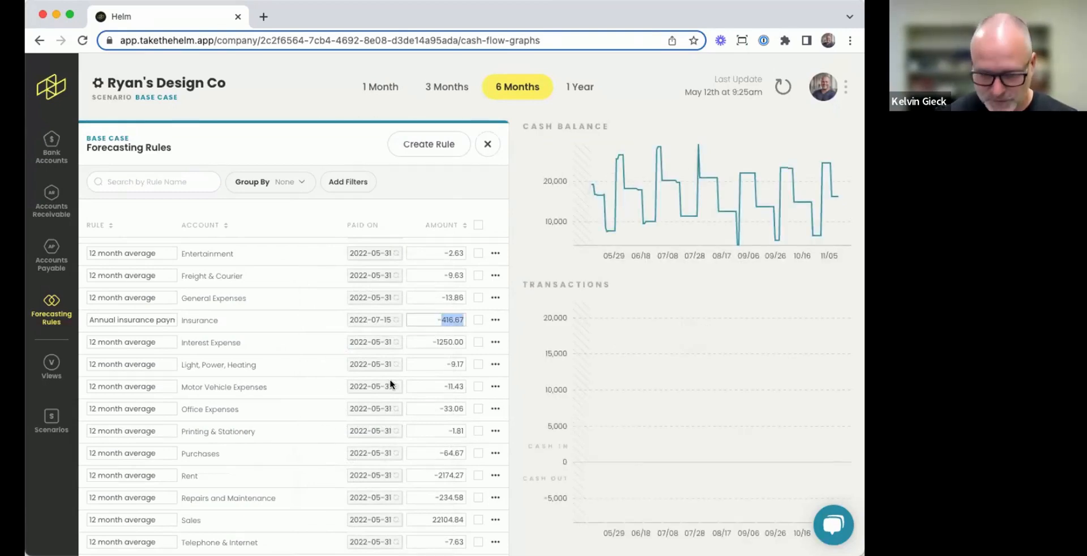
text(6000)
click(410, 342)
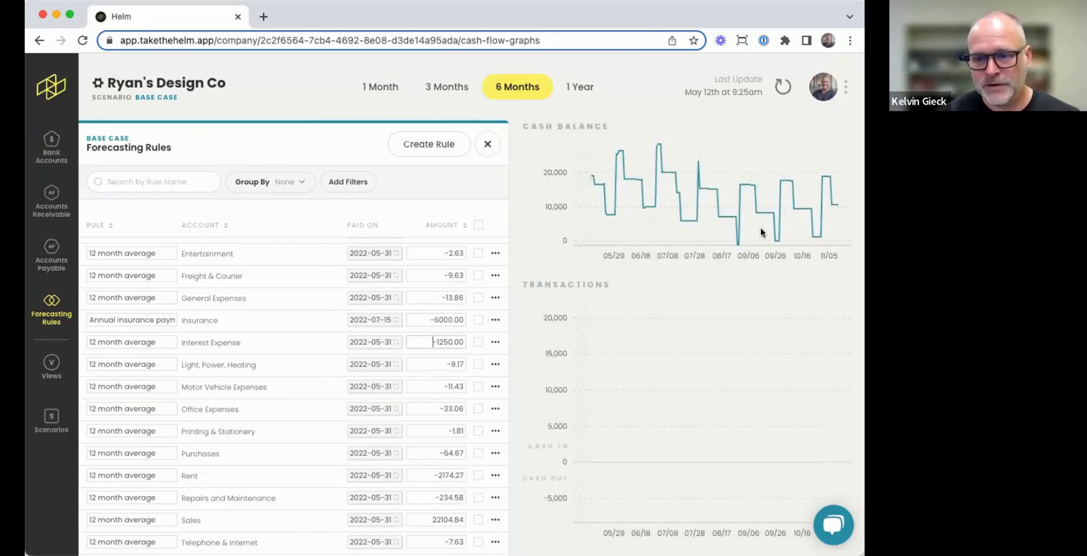
click(487, 146)
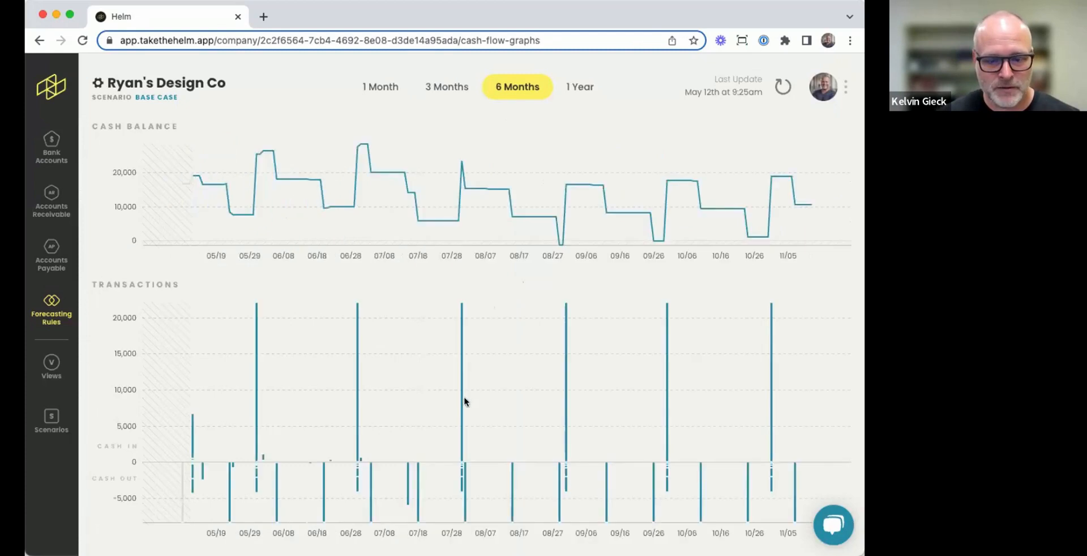
mouse_move(414, 494)
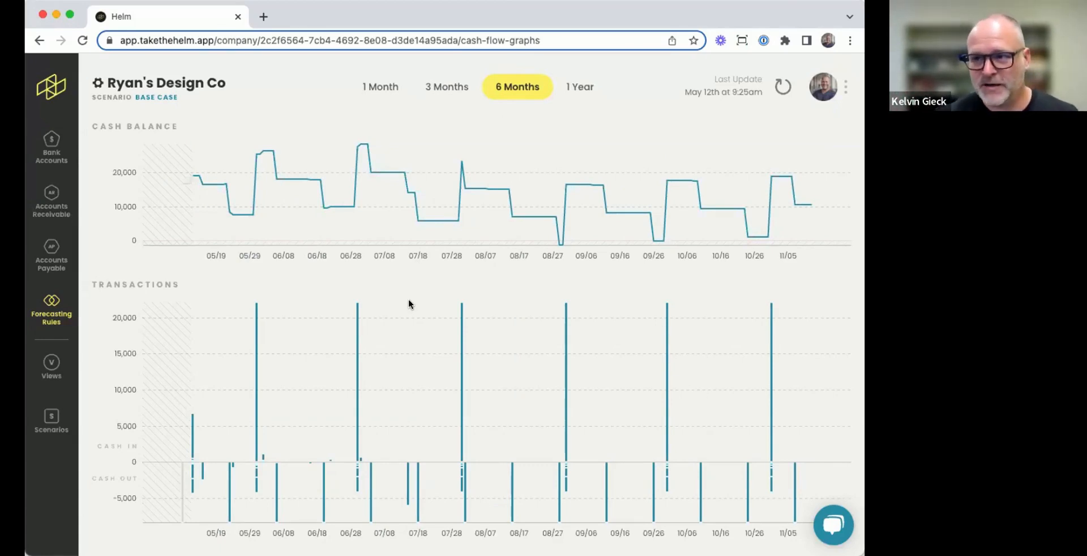
Set the amount of the Interest Expense forecasting rule to -3000.
click(52, 314)
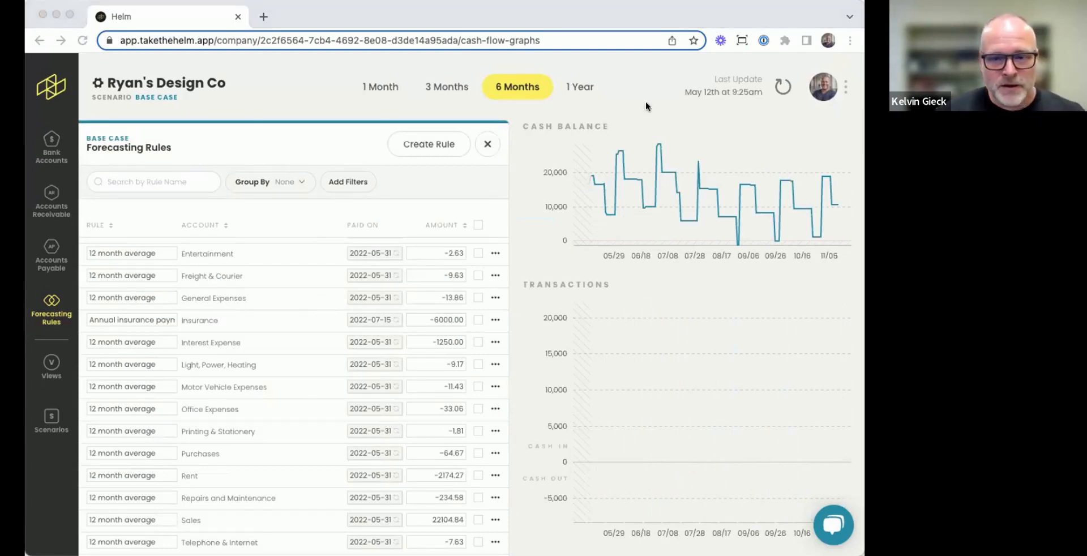
click(633, 82)
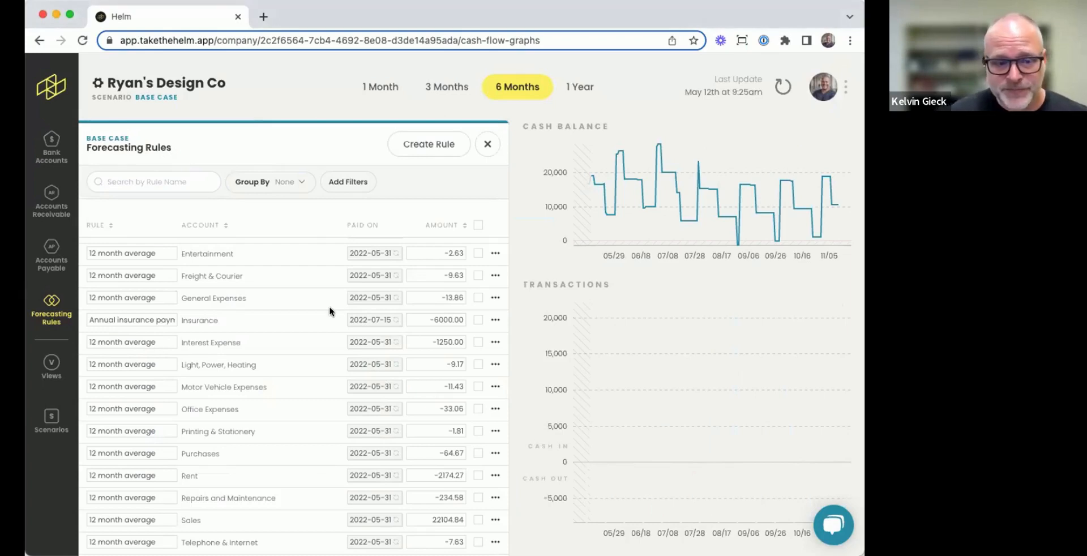
scroll(329, 311, down, 1)
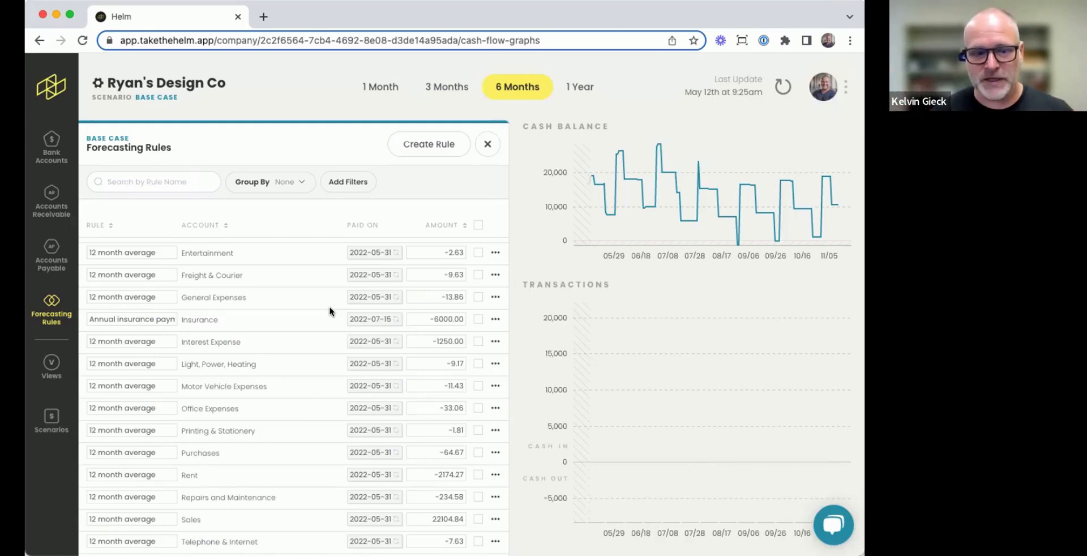
scroll(331, 310, down, 2)
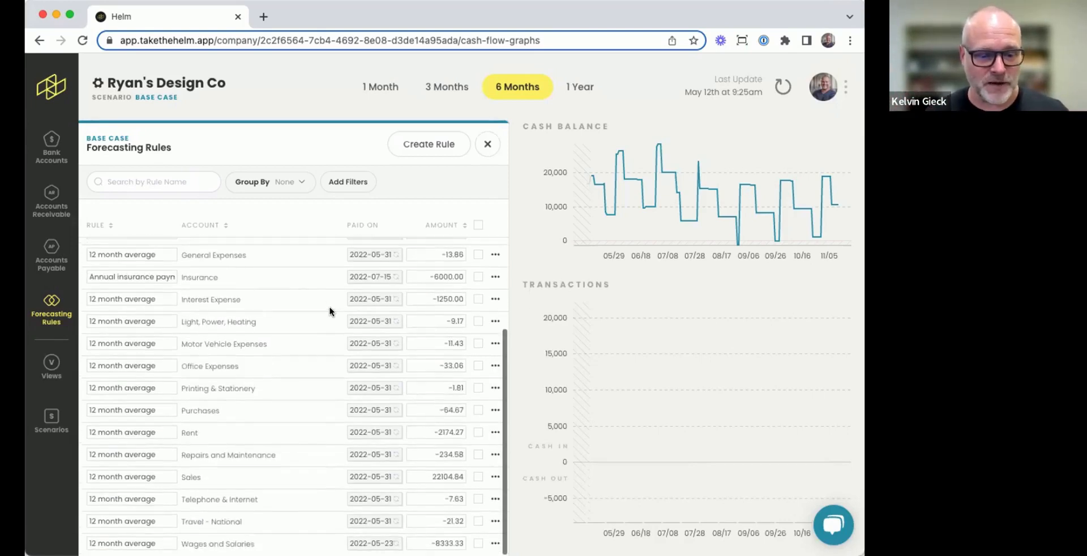
scroll(331, 310, up, 4)
scroll(334, 314, up, 1)
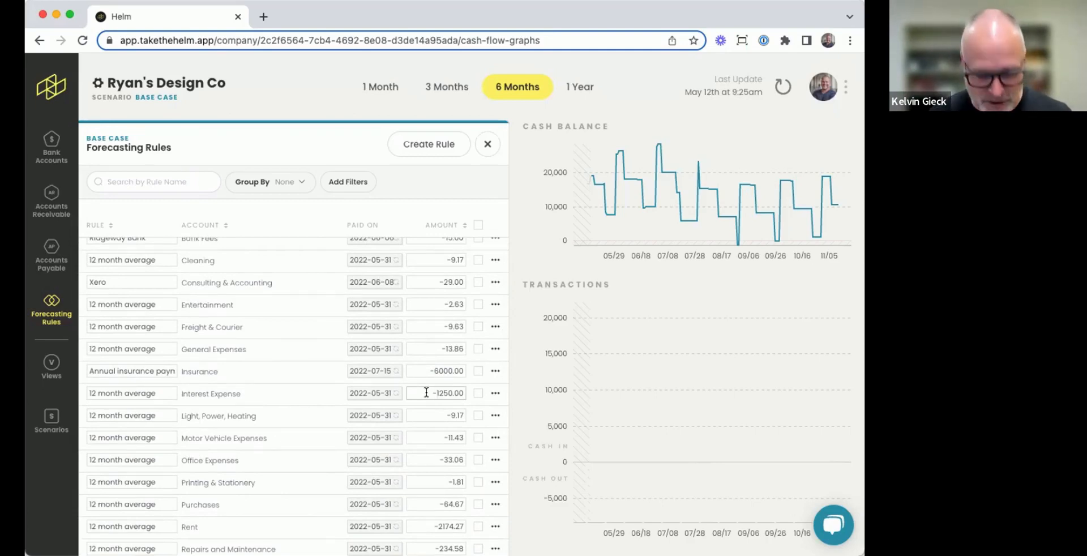
key(shift+End)
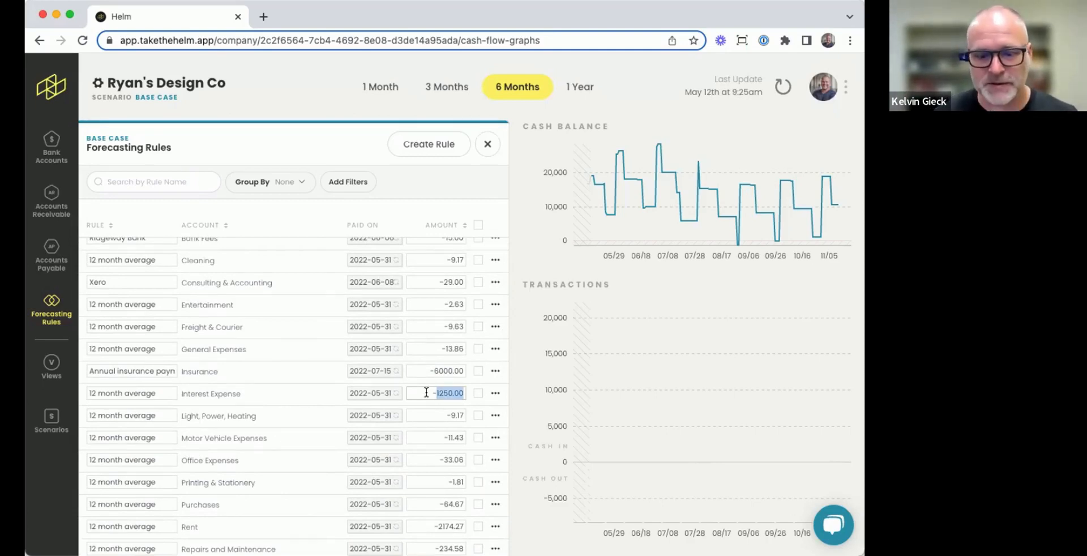
text(3000)
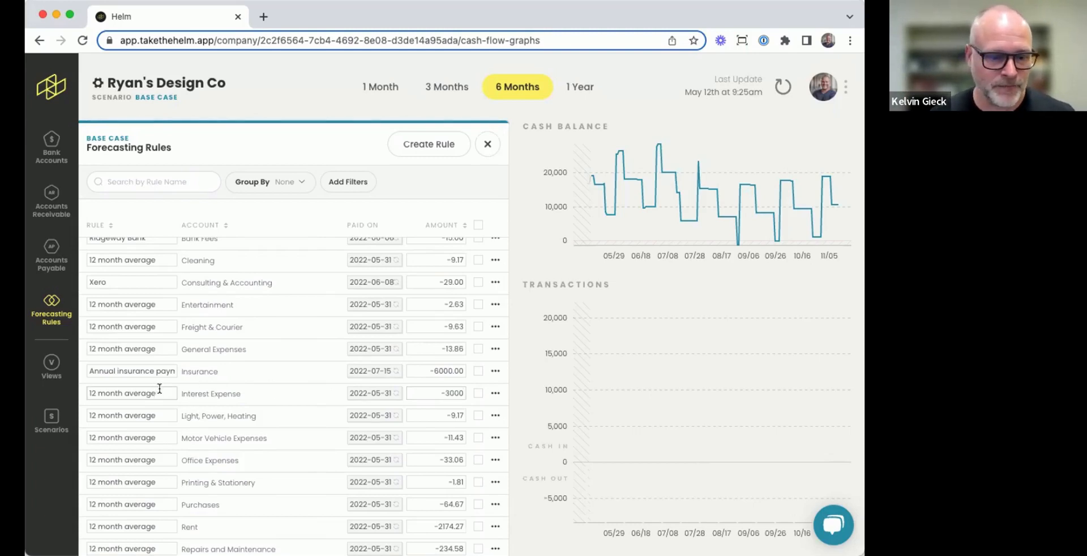
Rename the Interest Expense rule as "Debt payment" and close the forecasting rules to view the full-width graphs.
drag(160, 387, 87, 388)
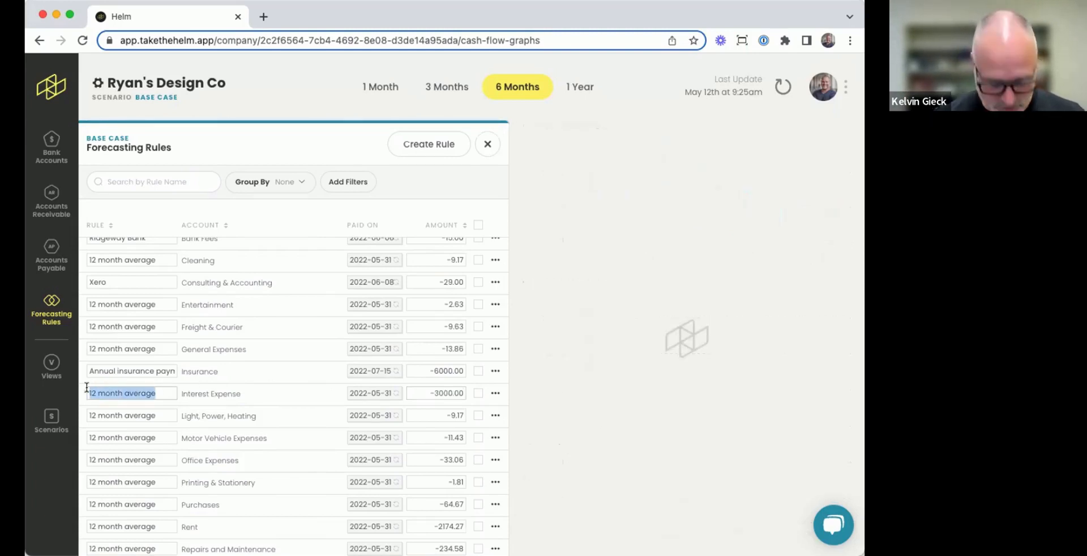
text(Deb)
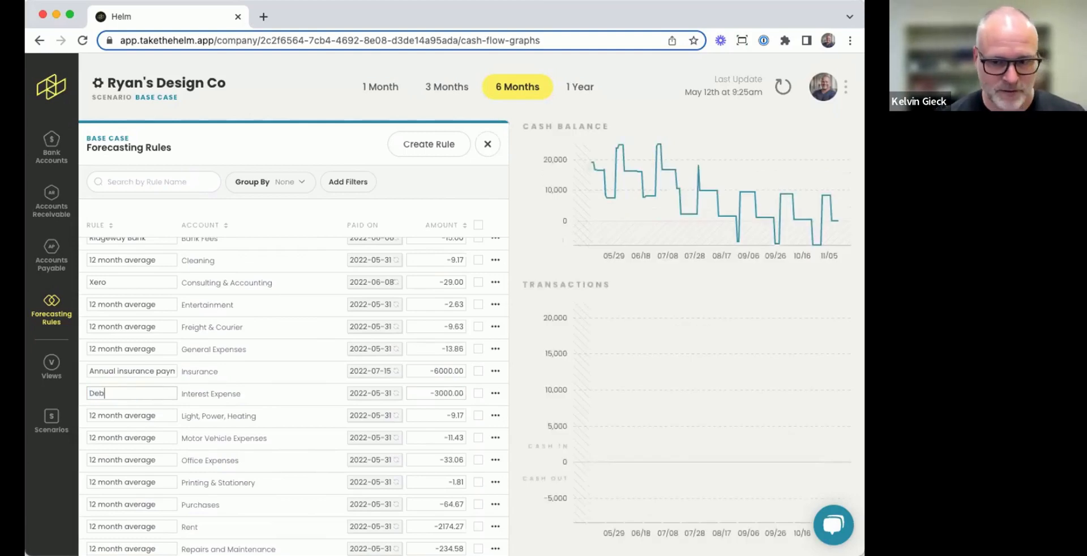
text(t payment)
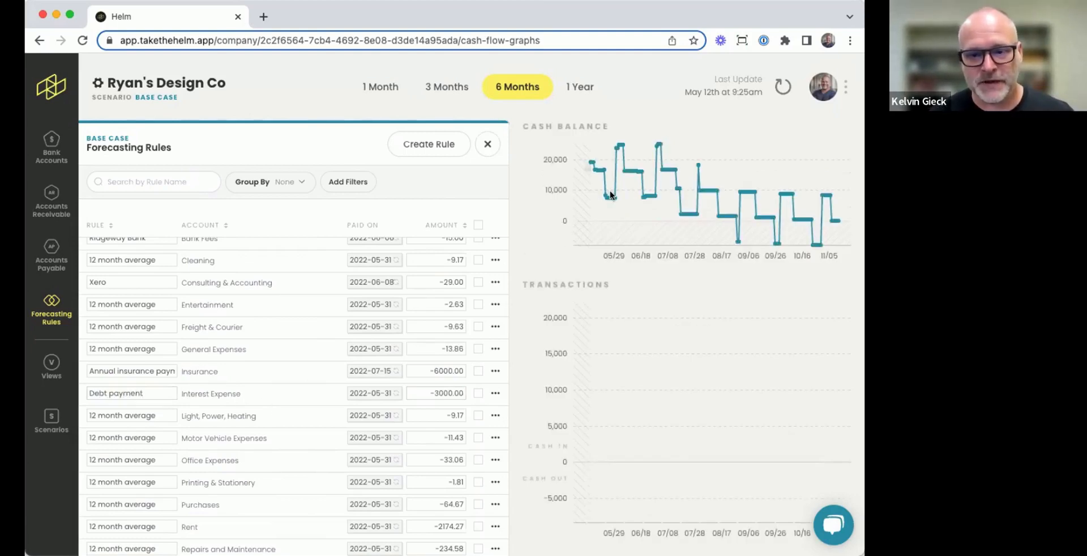
click(488, 143)
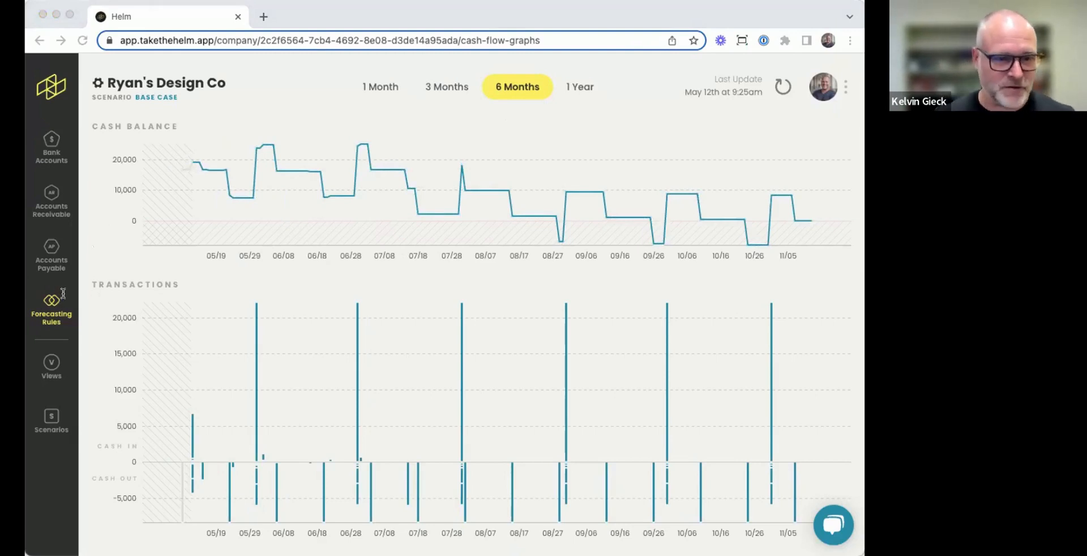
click(636, 114)
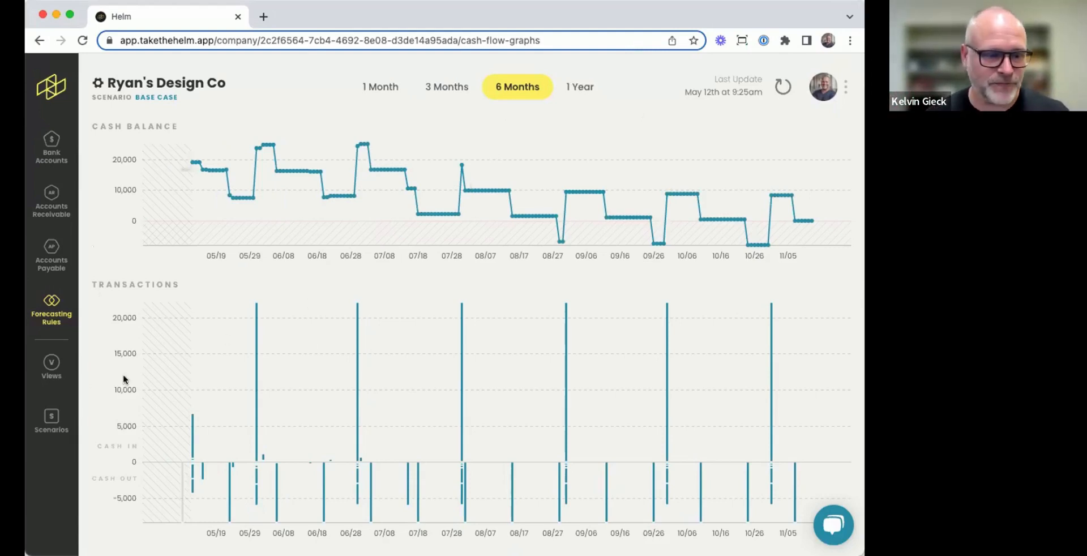
Open the line-by-line transaction detail view and review the transactions through the end of May 2022.
mouse_move(51, 371)
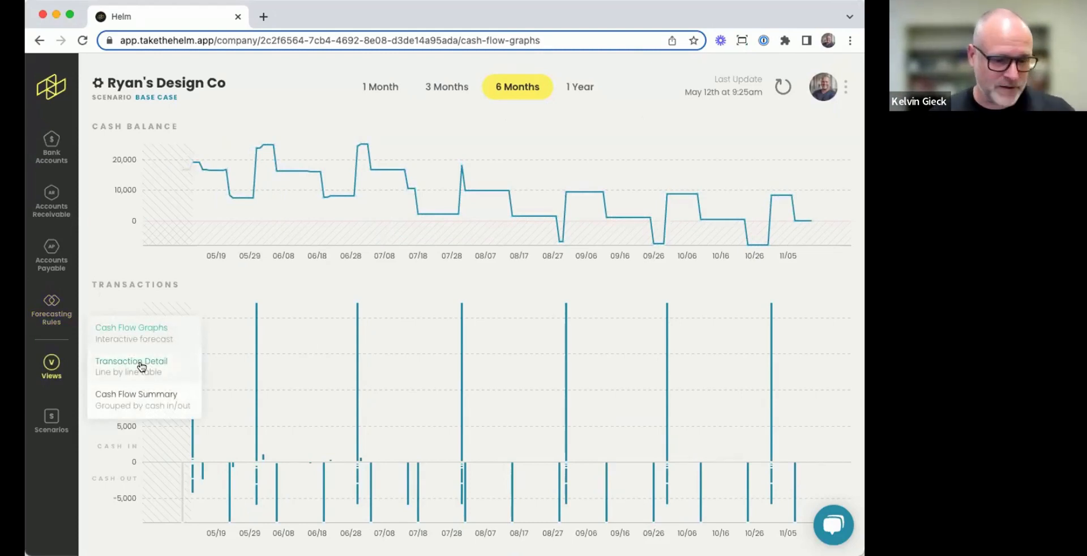
click(142, 365)
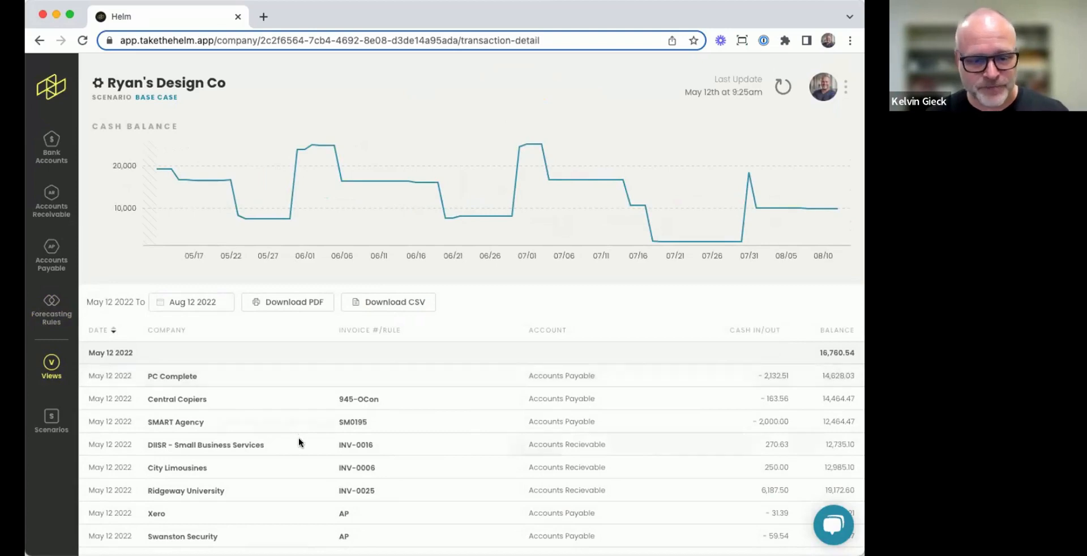
scroll(299, 438, down, 2)
scroll(299, 442, down, 5)
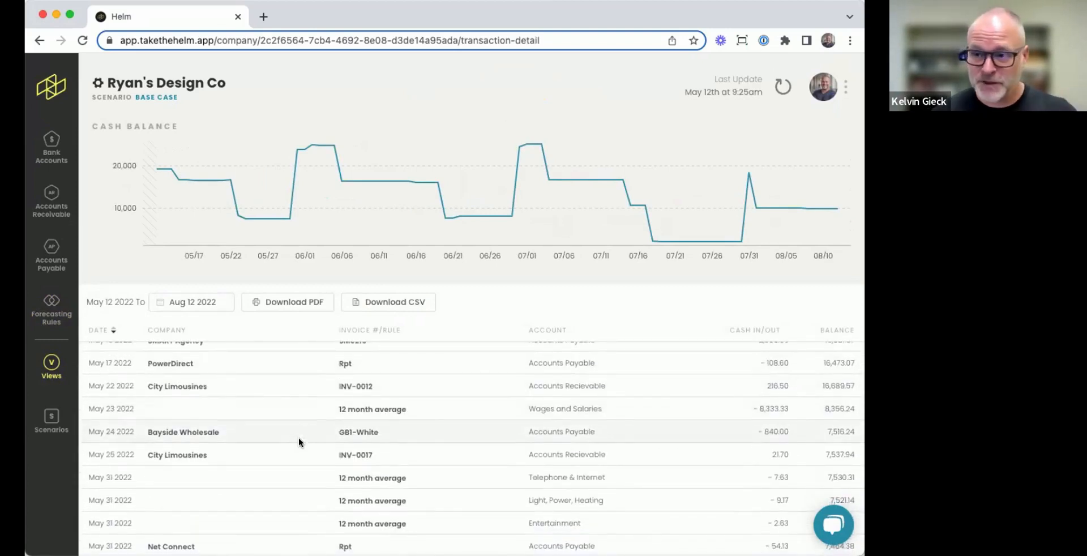
Open the cash flow summary grouped by month and review the cash out rows through the ending balance.
click(52, 363)
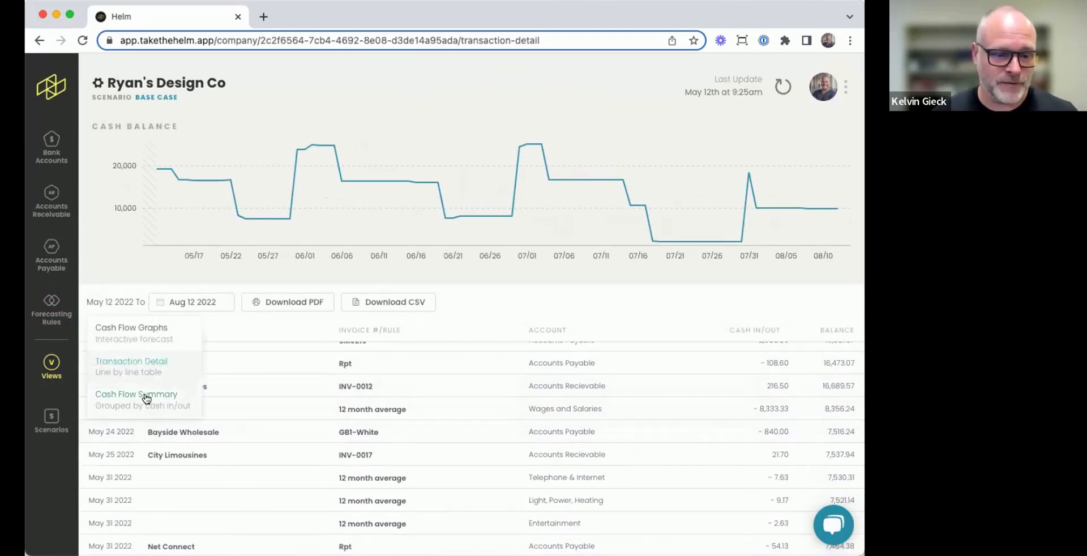
click(146, 398)
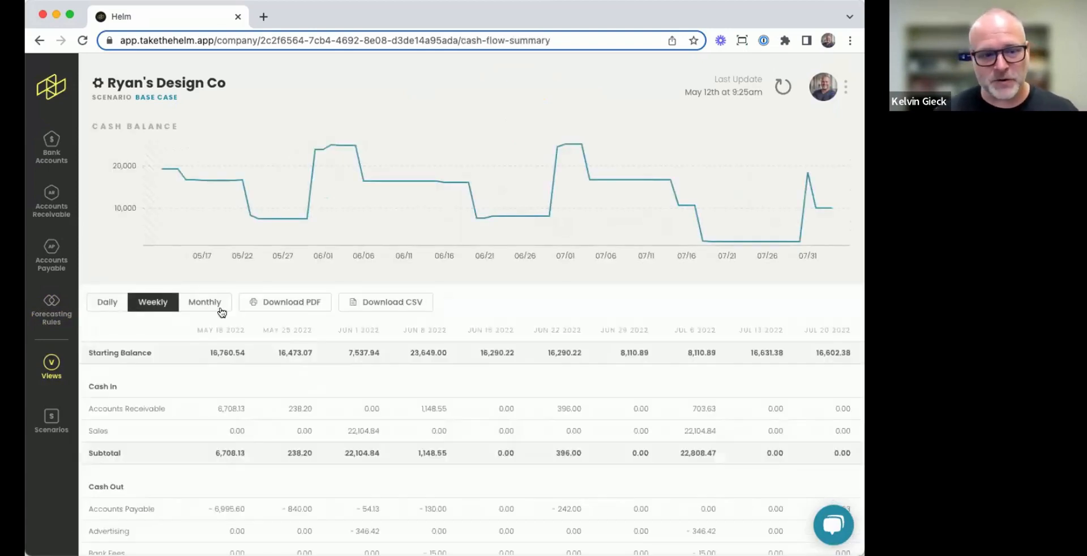
click(205, 305)
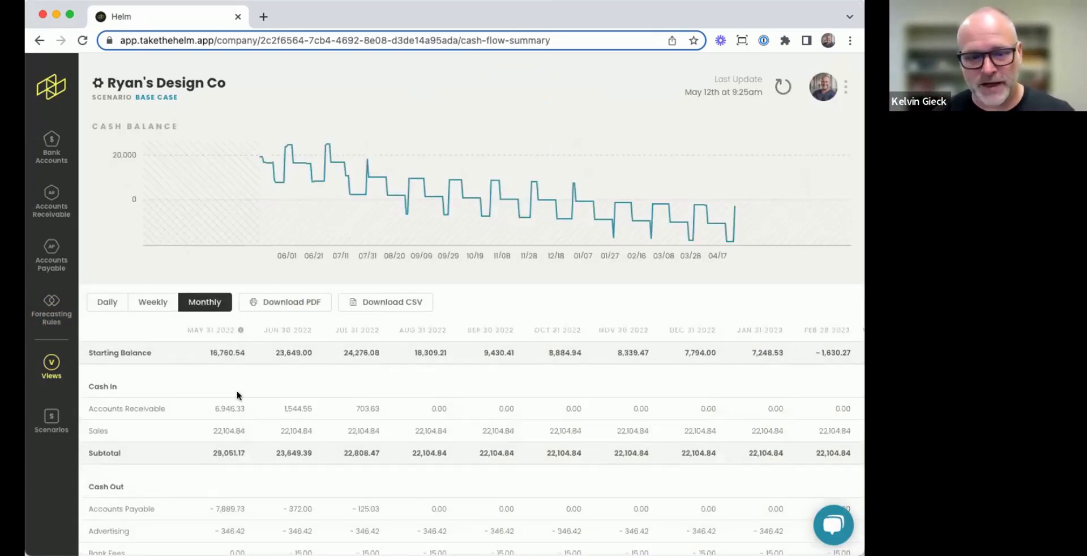
scroll(328, 415, down, 4)
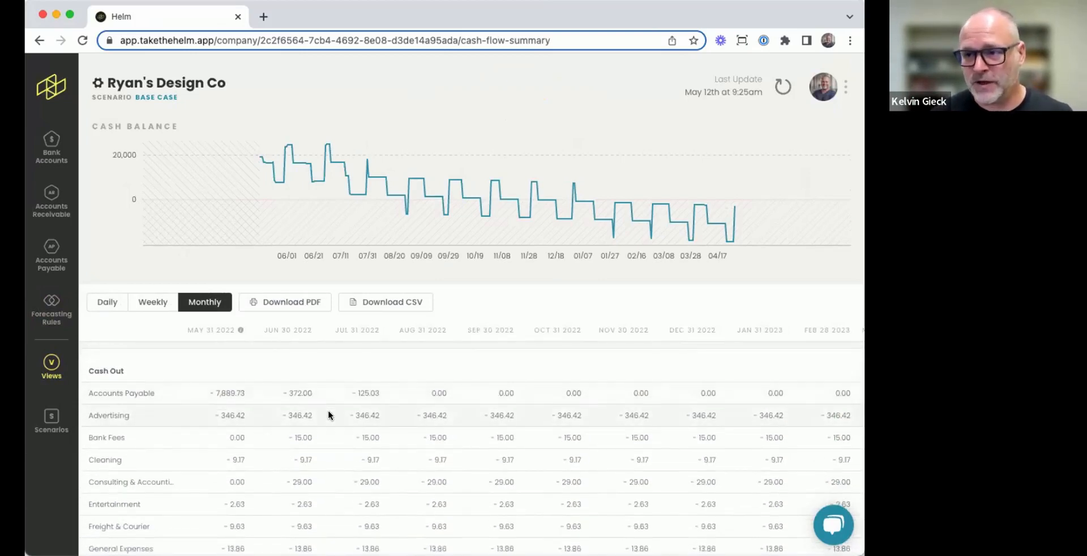
scroll(328, 415, down, 10)
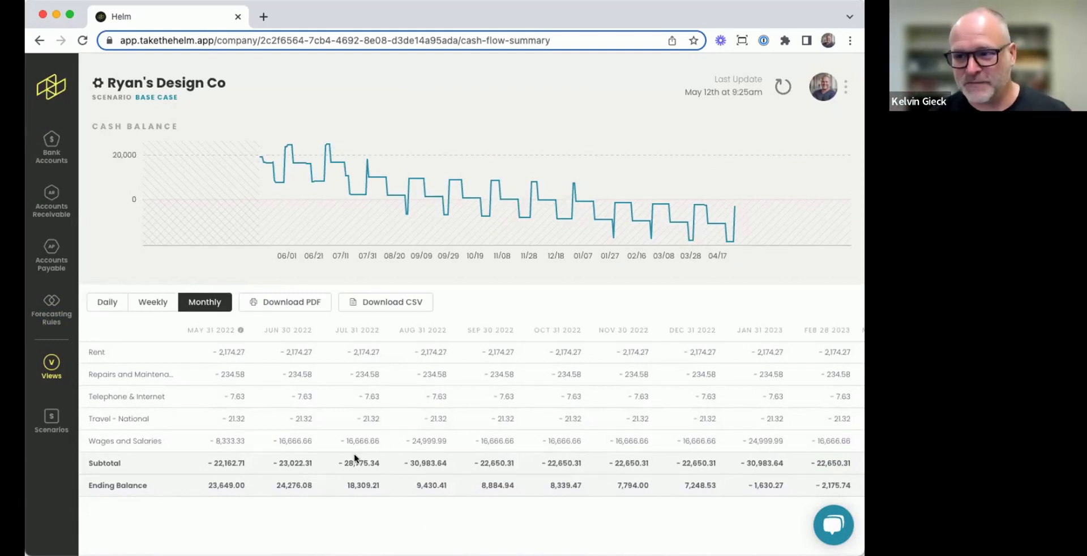
Return to the interactive cash flow graphs view.
click(50, 367)
click(127, 343)
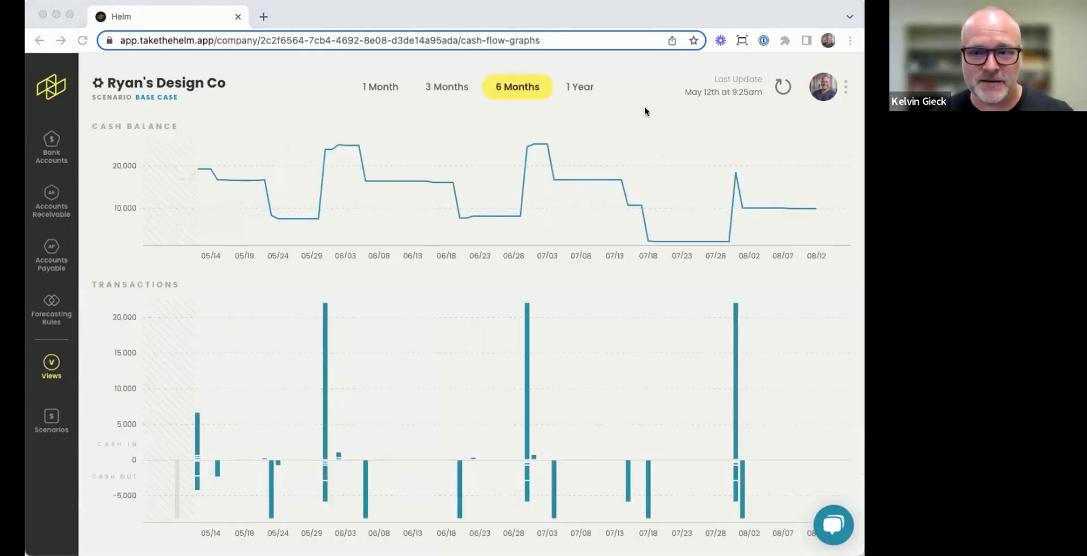
click(798, 17)
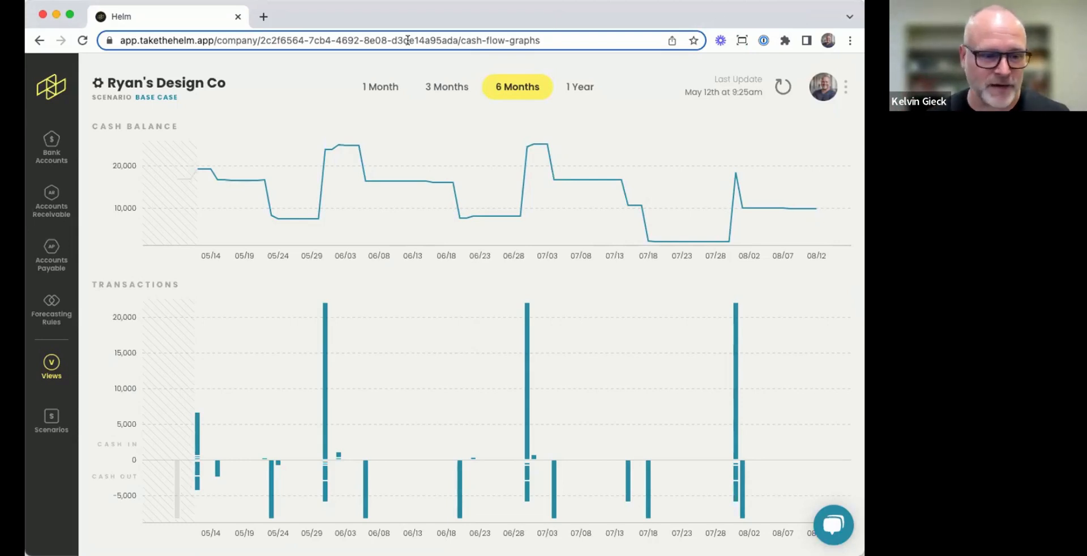
Start a new forecasting rule named "Project A" and assign it to the Sales account.
click(52, 310)
click(428, 142)
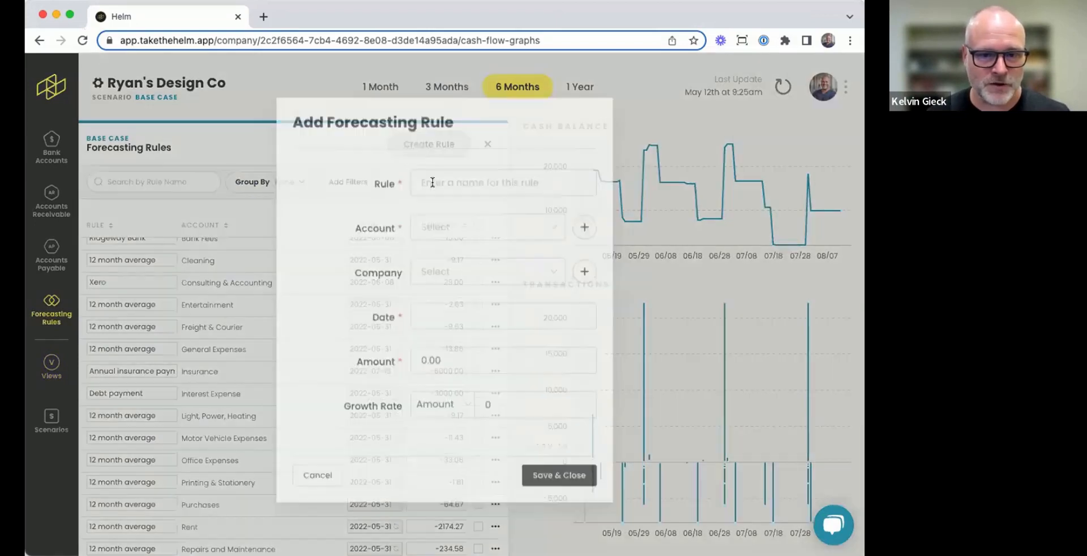
text(Priojec)
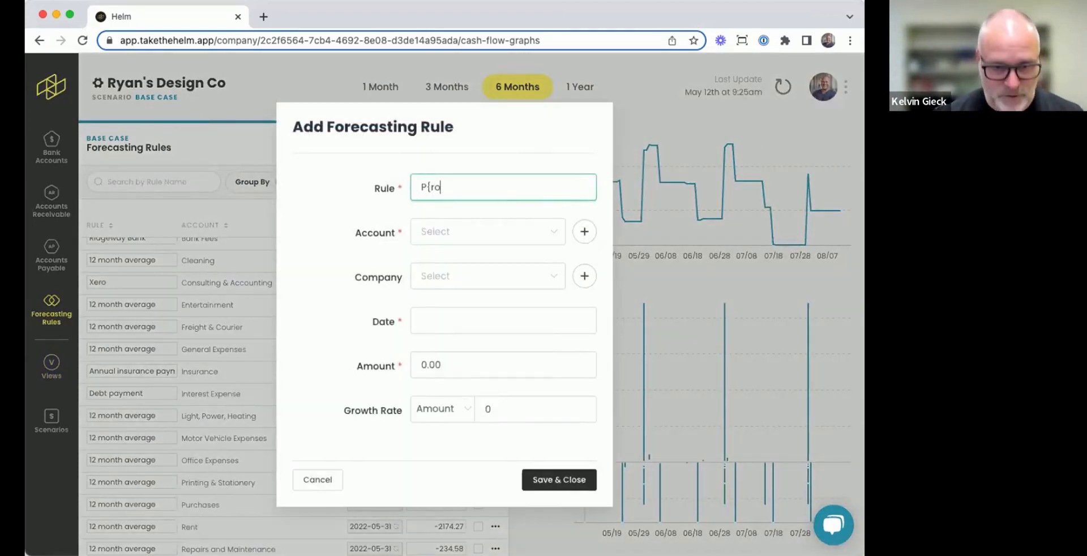
key(BackSpace)
key(BackSpace)
key(BackSpace)
key(BackSpace)
key(BackSpace)
text(oject A)
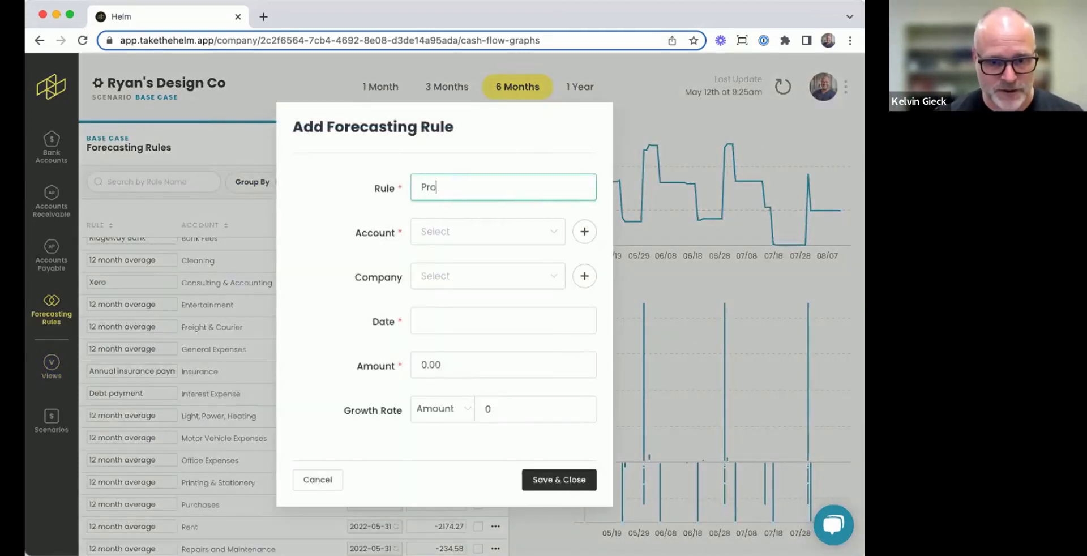
key(Tab)
text(Sales)
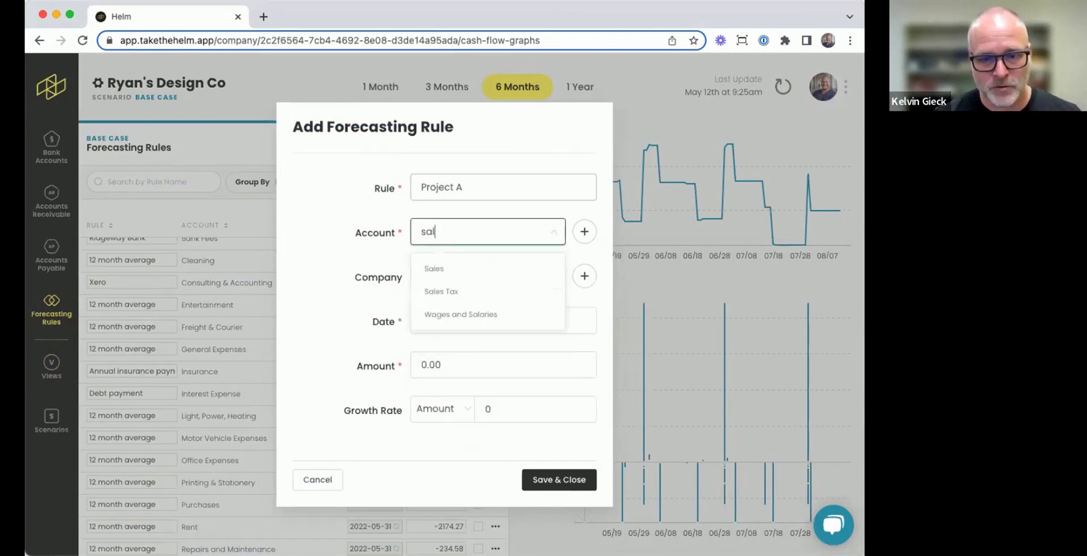
click(424, 267)
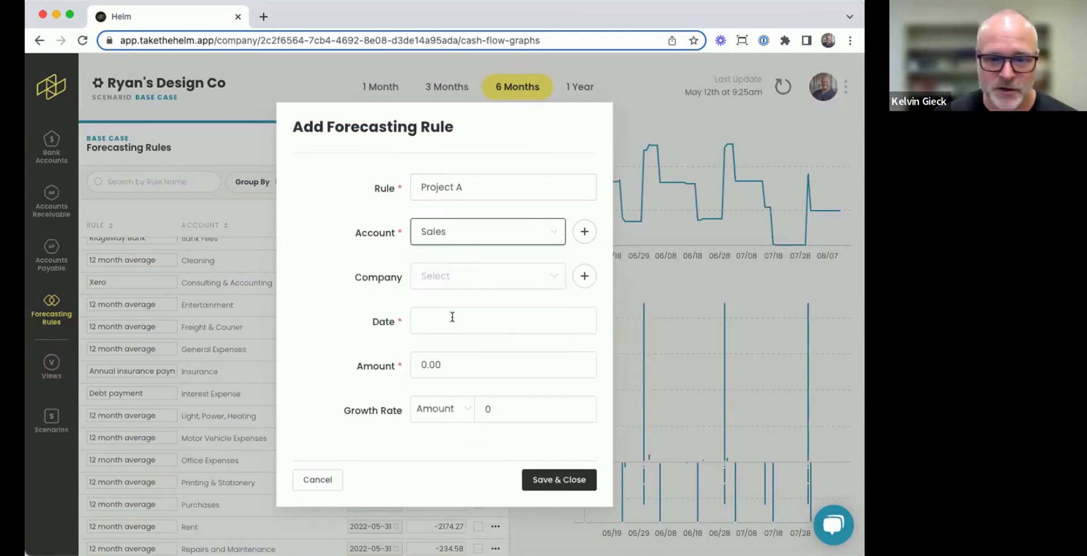
Schedule the Project A rule for 2022-08-15 as a one-time payment that never repeats.
click(451, 319)
click(470, 374)
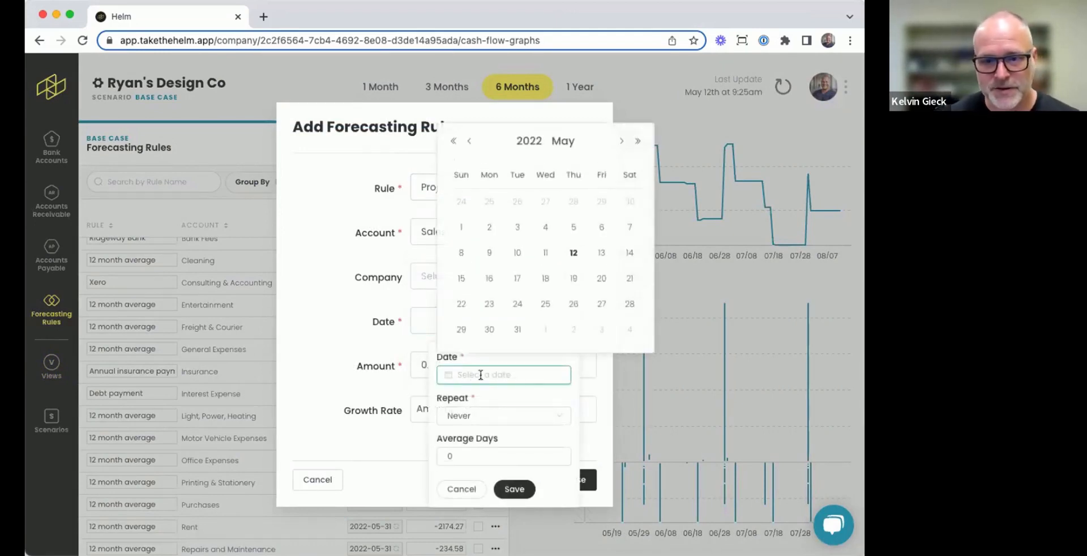
click(621, 140)
click(621, 141)
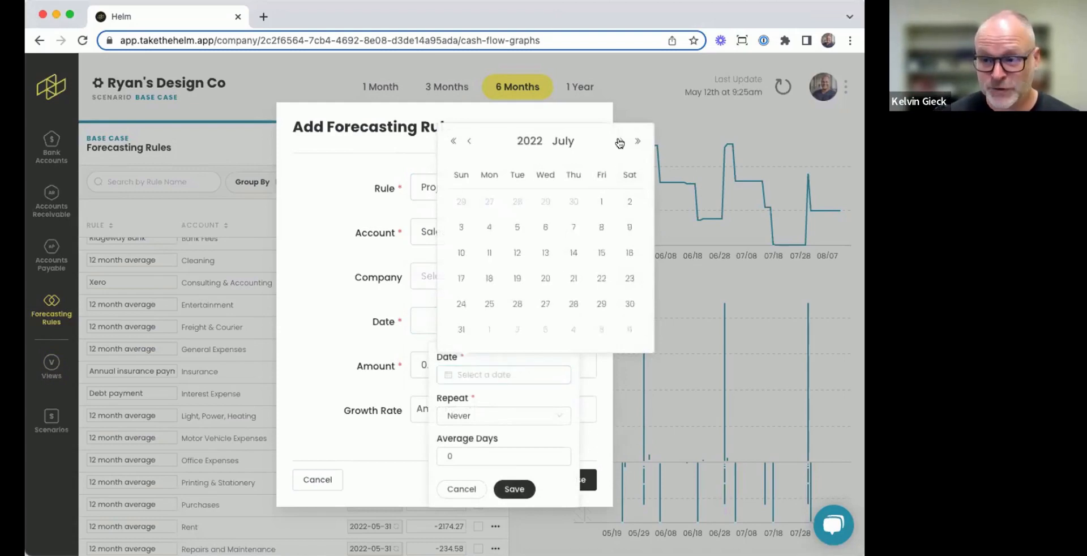
click(620, 141)
click(486, 255)
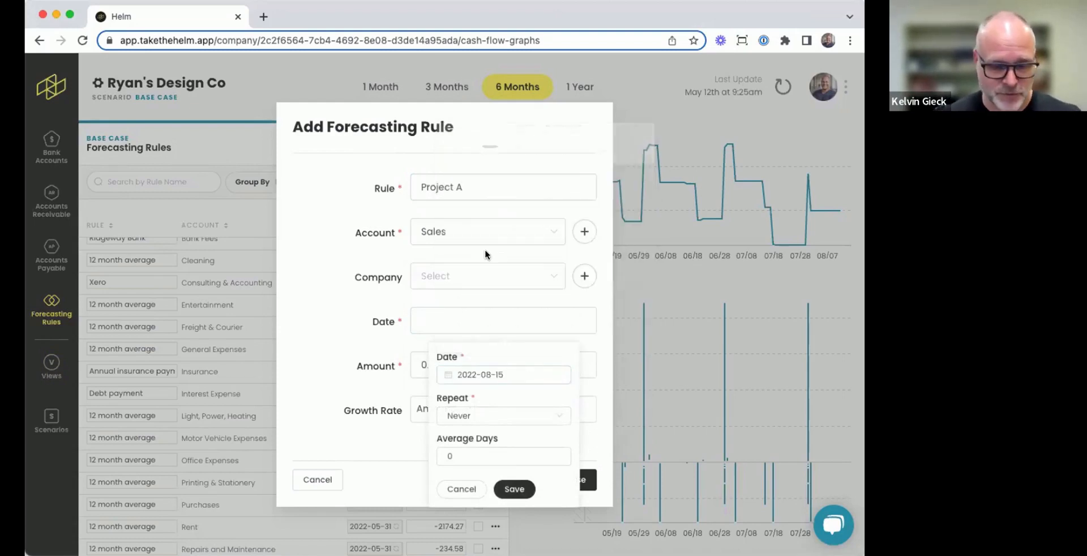
click(514, 488)
Set the Project A rule's amount to 40000 and save the new rule.
click(459, 363)
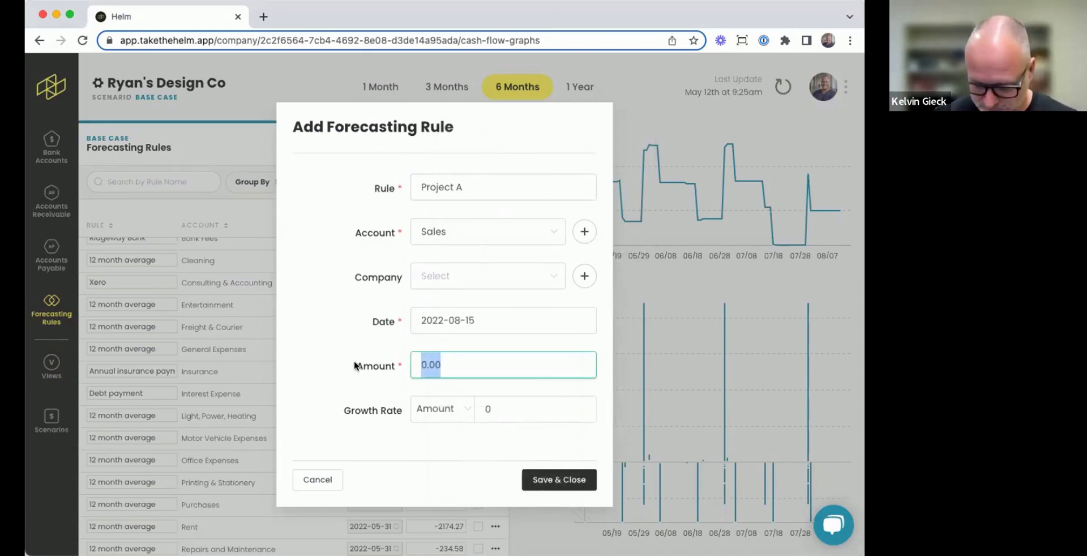
text(40000)
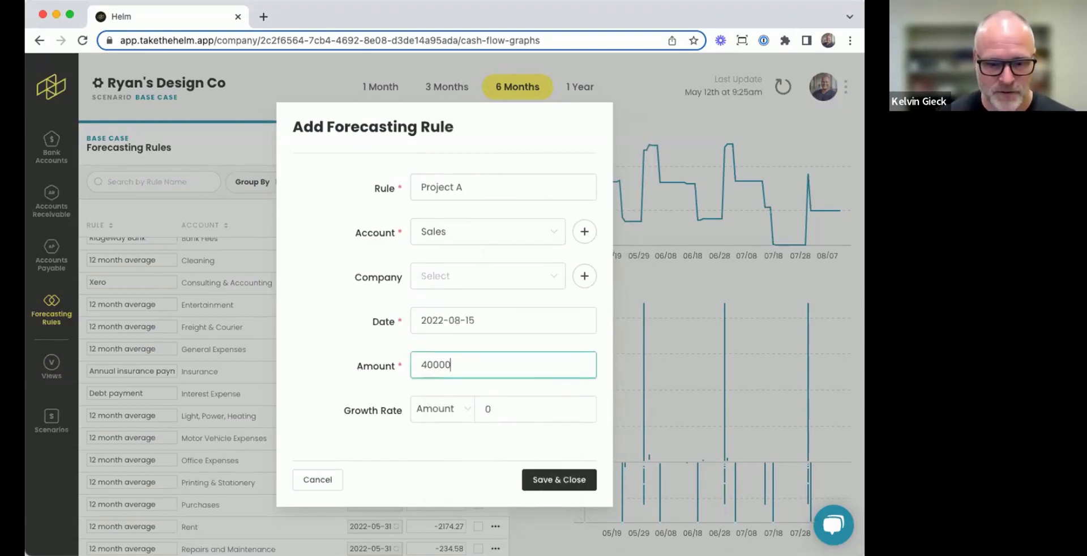
click(542, 479)
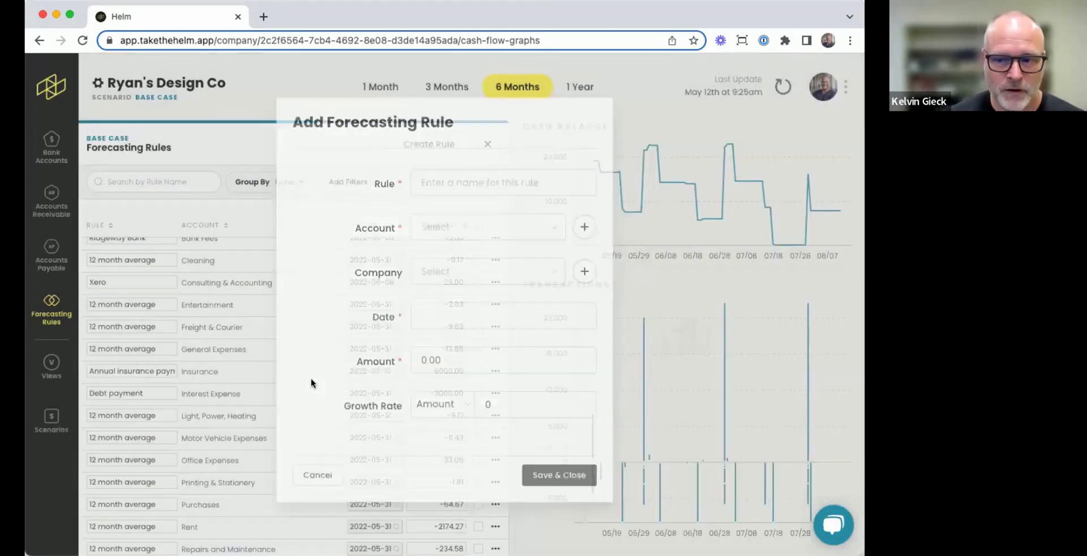
Close the forecasting rules and reload the full-width graphs with the 6-month forecast range.
click(482, 145)
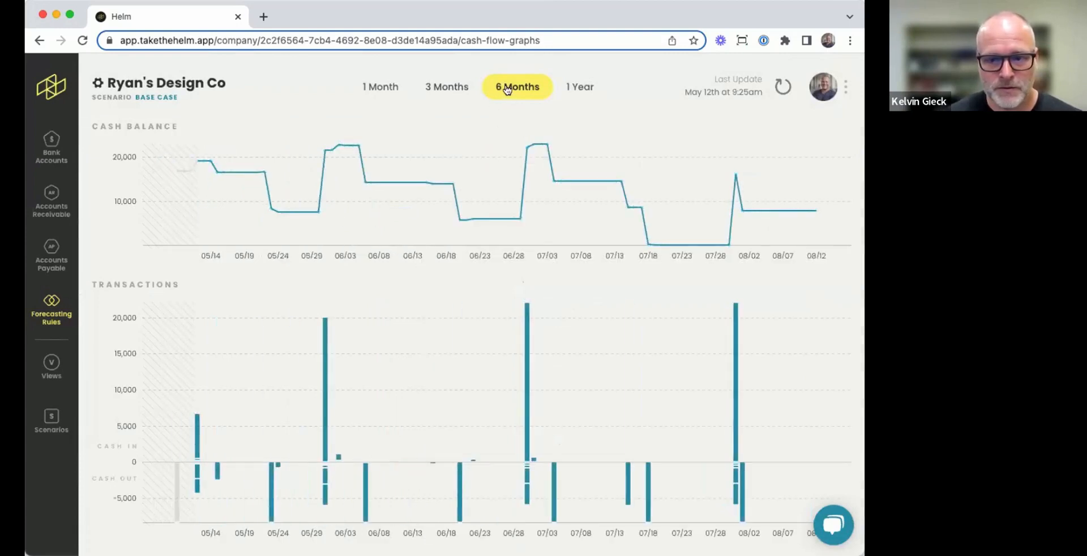
click(441, 87)
click(521, 87)
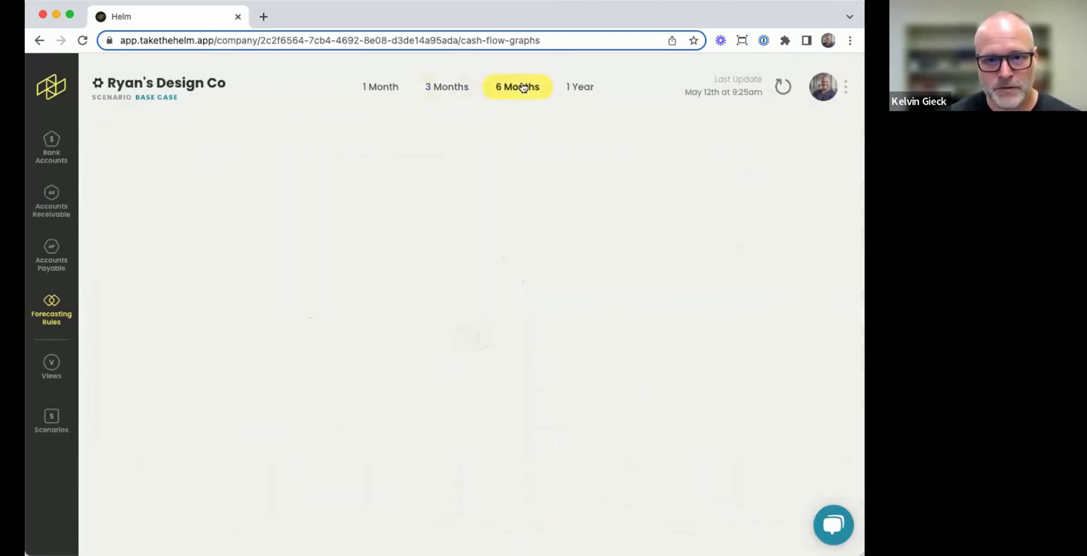
Extend the forecast range to 1 year and start a new forecasting rule named "New Employee" on the Wages and Salaries account.
click(584, 86)
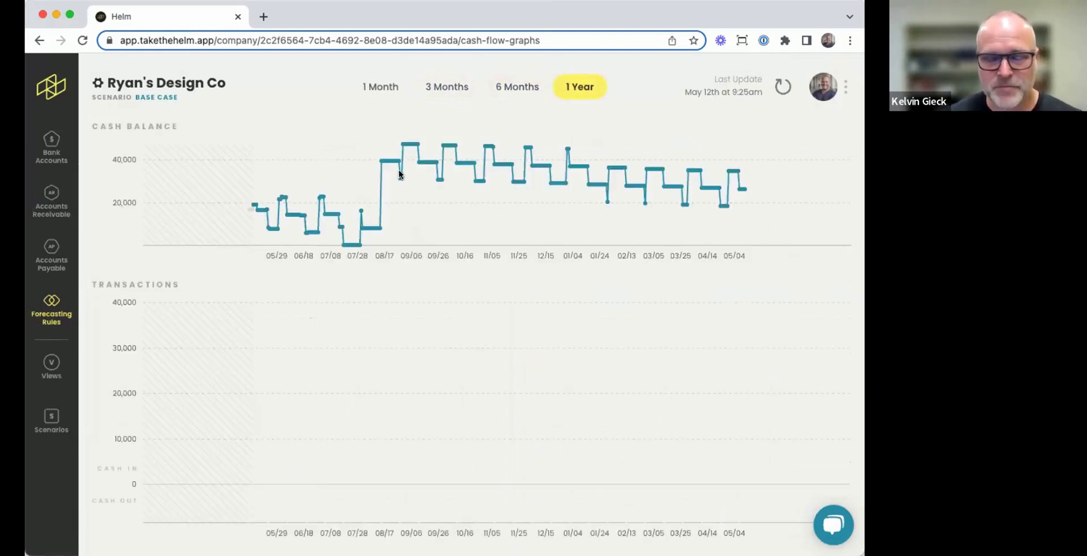
click(50, 323)
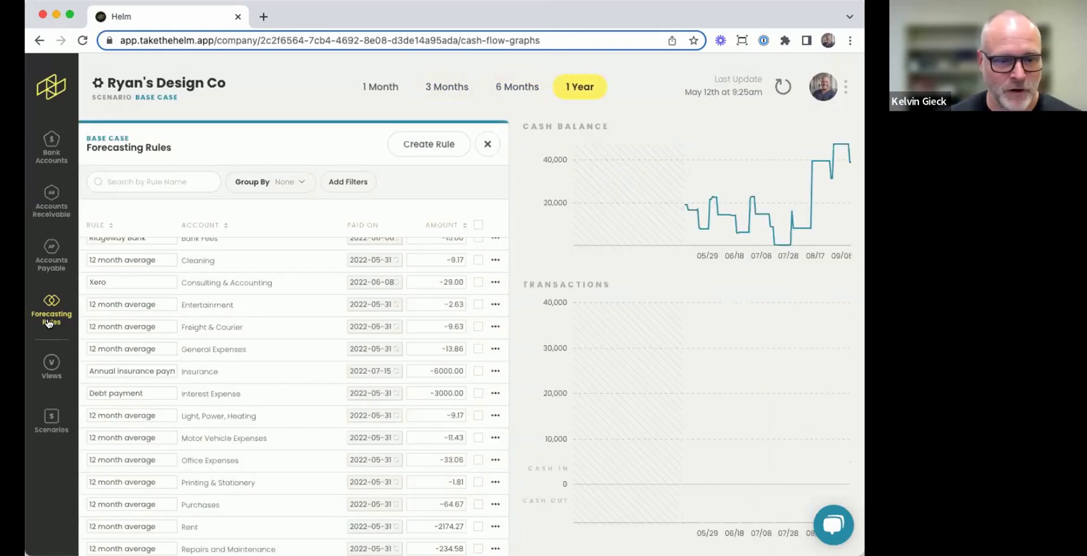
click(434, 147)
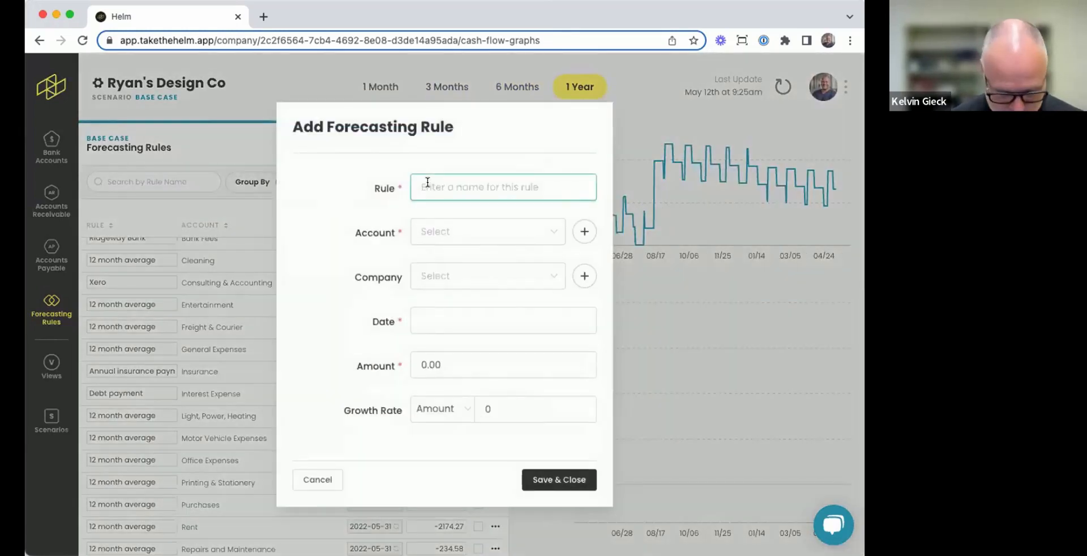
text(New Employee)
key(Tab)
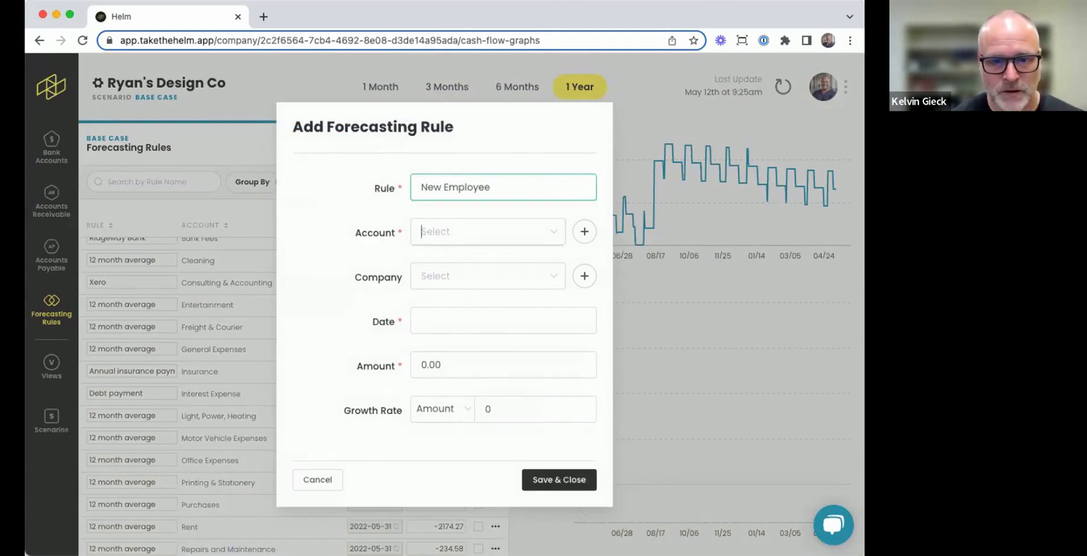
text(sal)
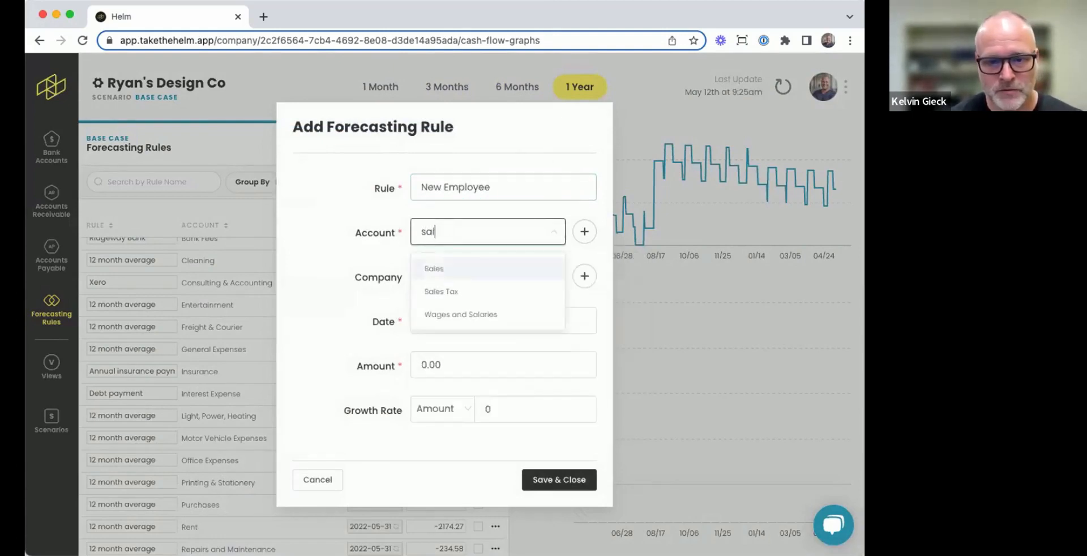
click(440, 313)
Set the start date of the New Employee rule to 2022-06-13.
click(439, 313)
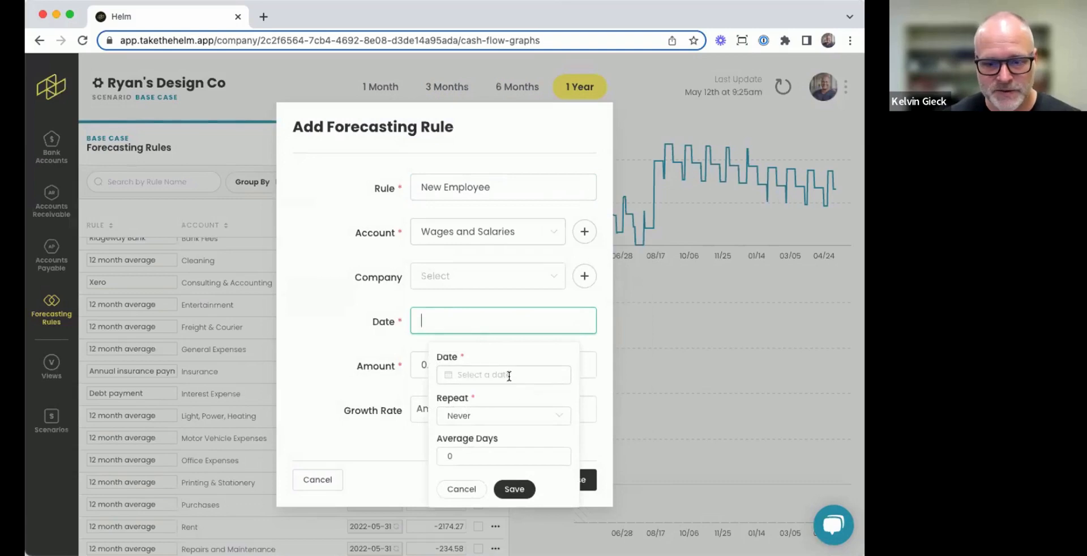
click(509, 376)
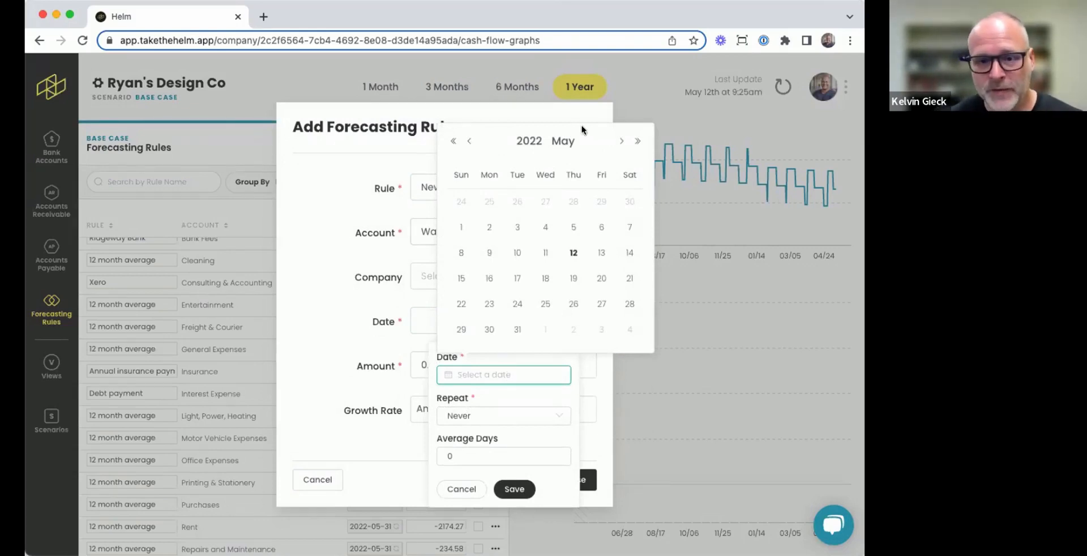
click(620, 141)
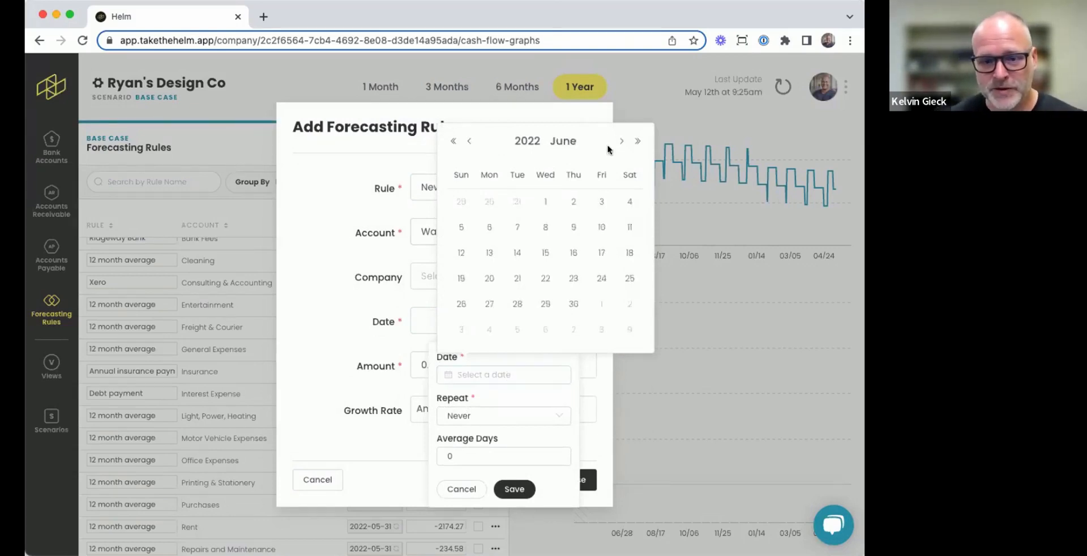
click(489, 252)
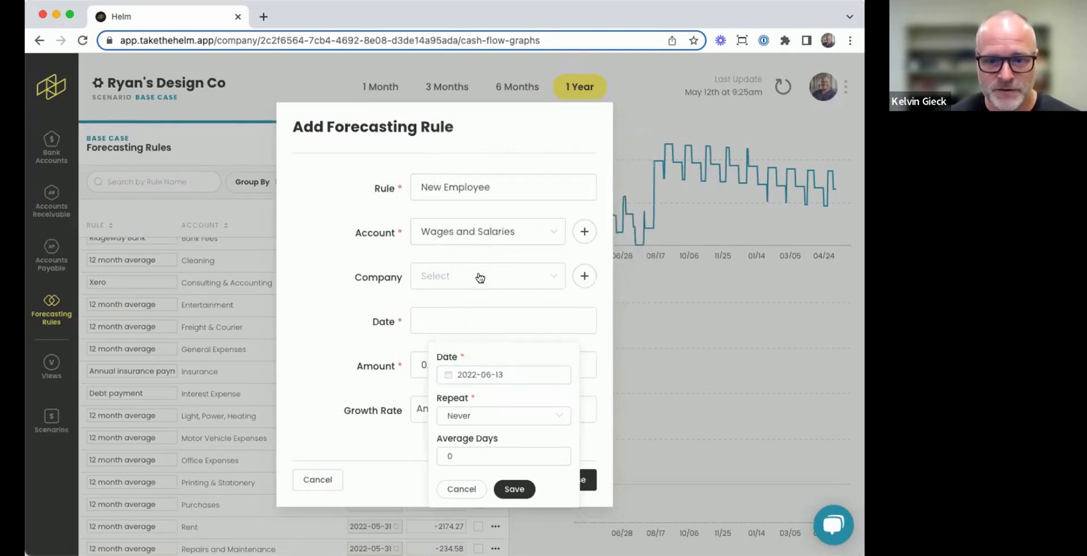
click(465, 321)
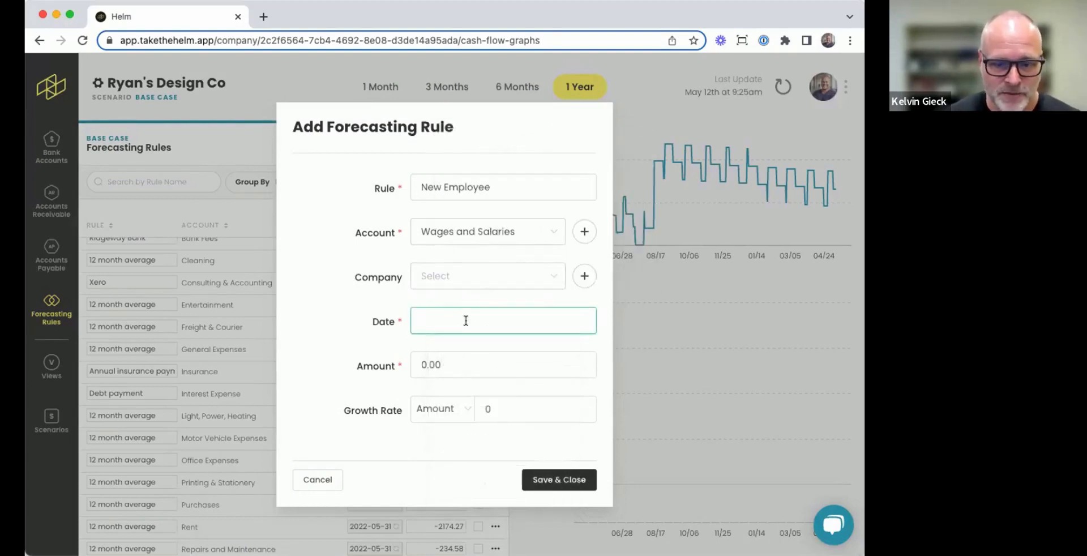
click(466, 321)
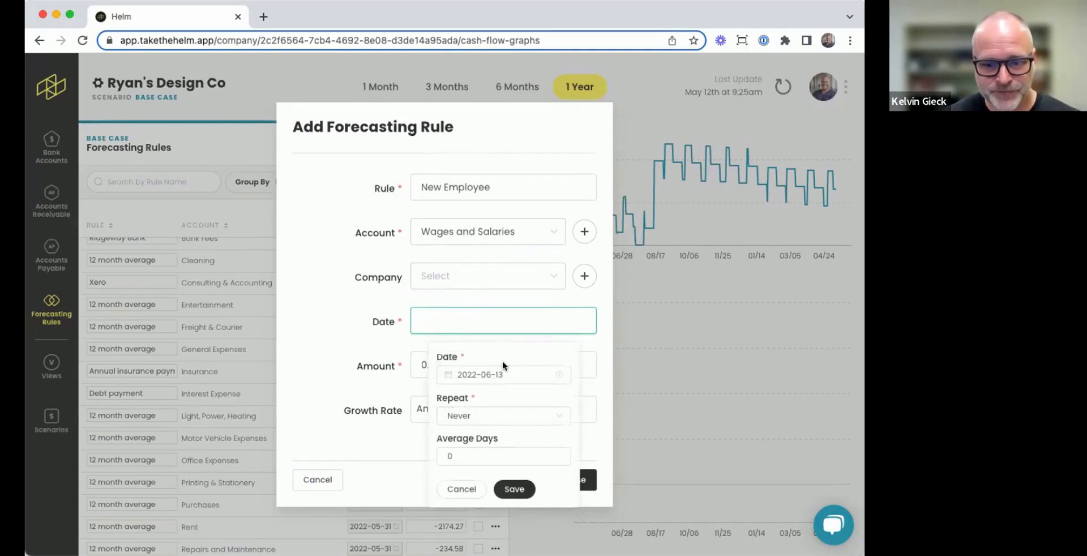
Make the New Employee rule repeat weekly with an interval of 2 and save its schedule.
click(497, 422)
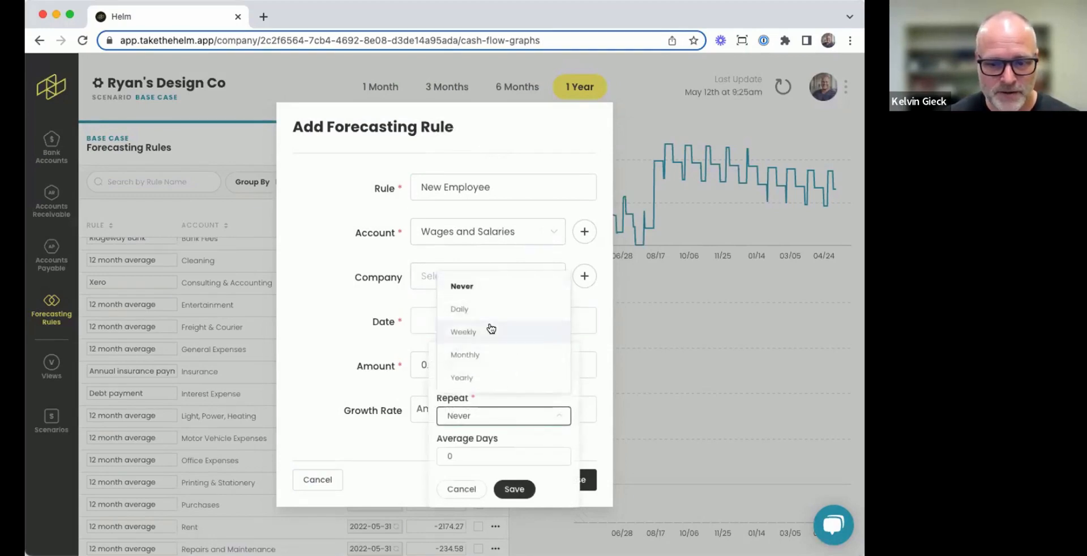
click(491, 330)
double_click(466, 384)
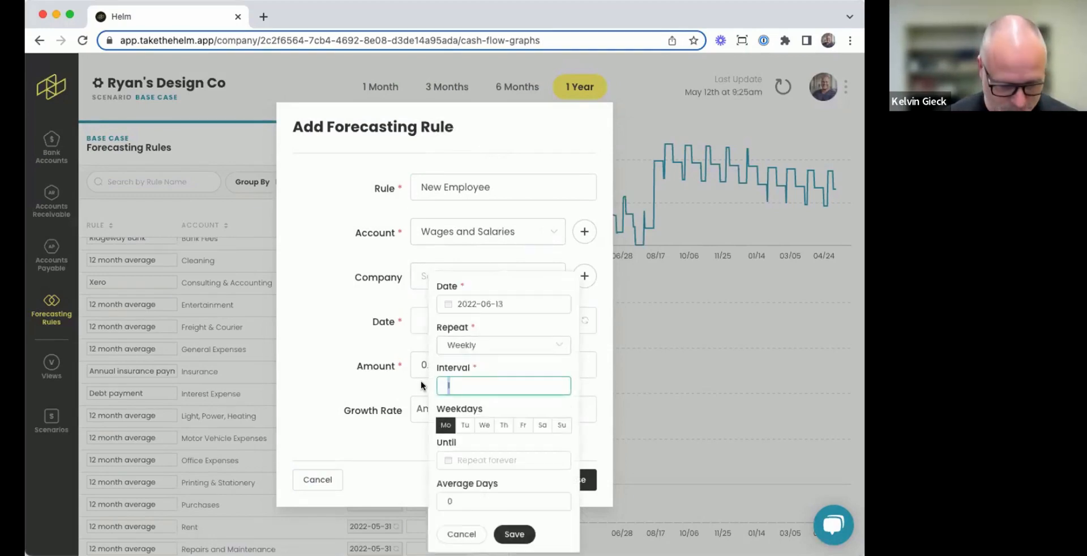
text(2)
click(514, 534)
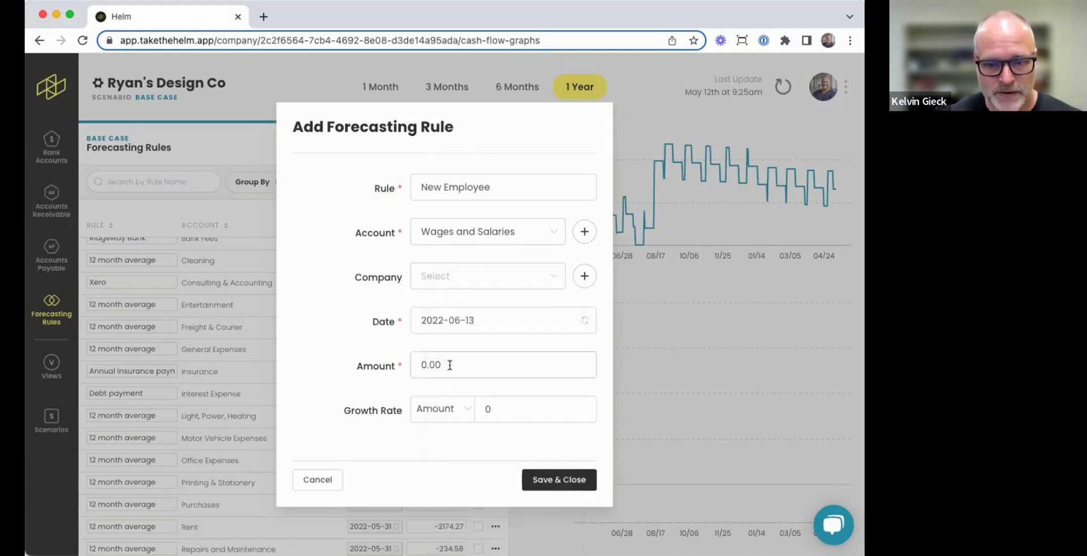
Set the New Employee rule's amount to -2000 and save the new rule.
double_click(450, 365)
text(-2)
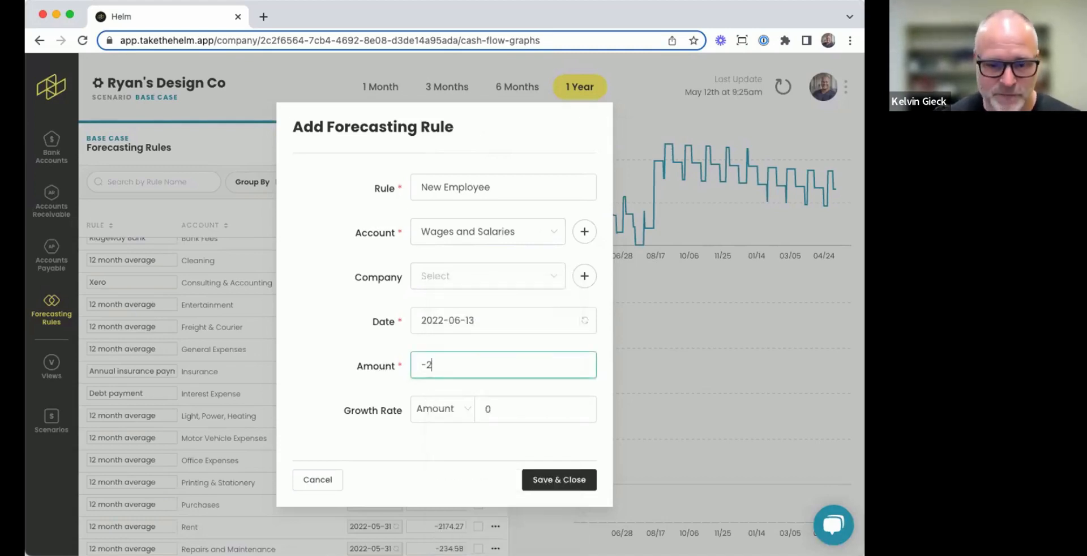
text(000)
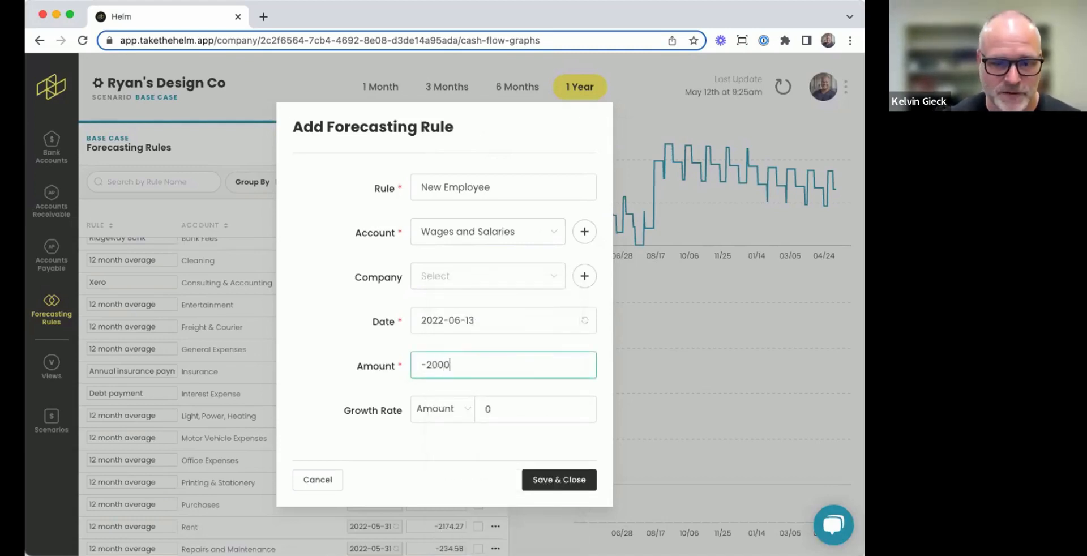
click(539, 479)
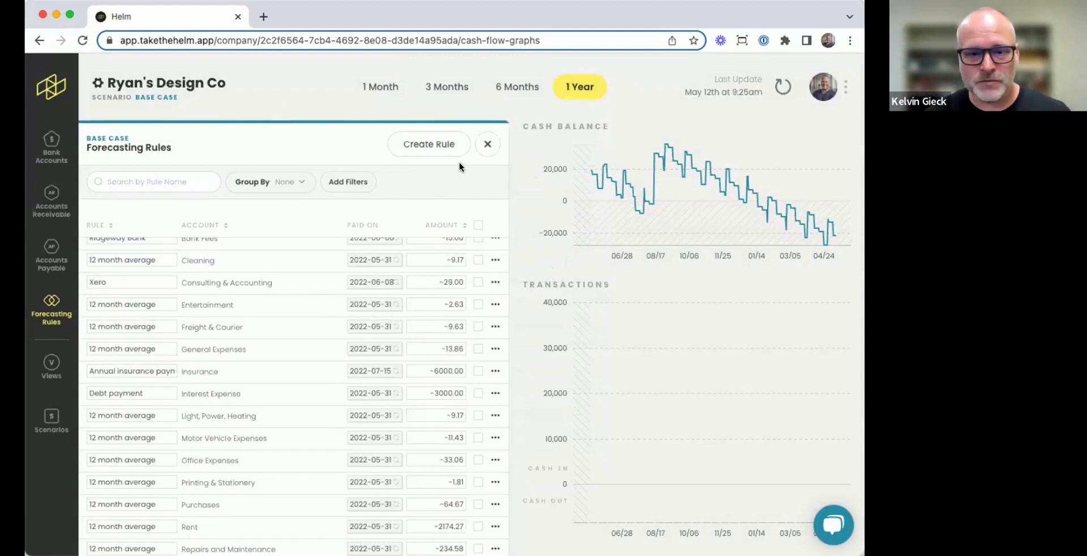
Close the forecasting rules and examine the cash balance for late July and August in the 6-month forecast range.
click(487, 144)
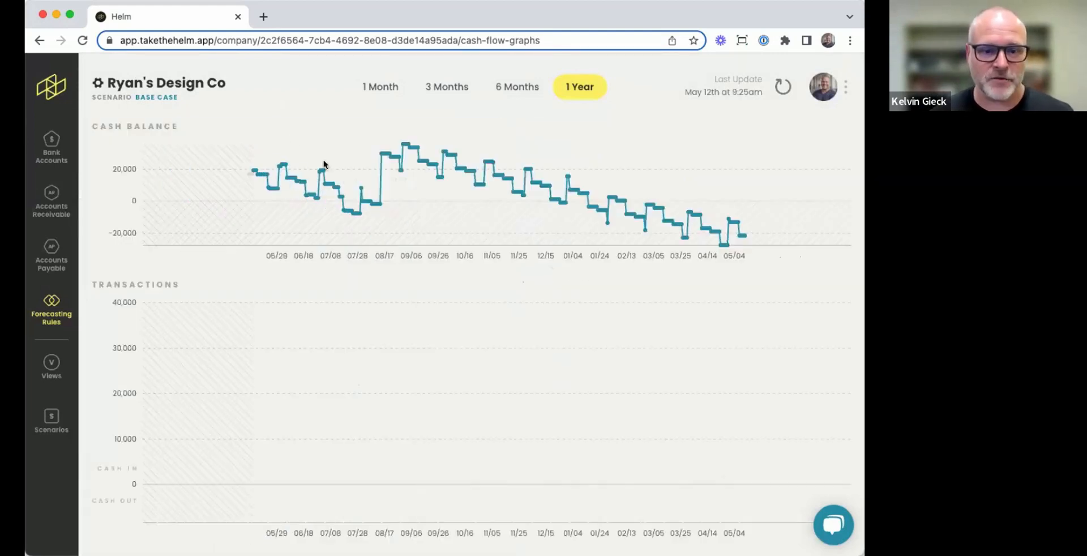
click(509, 86)
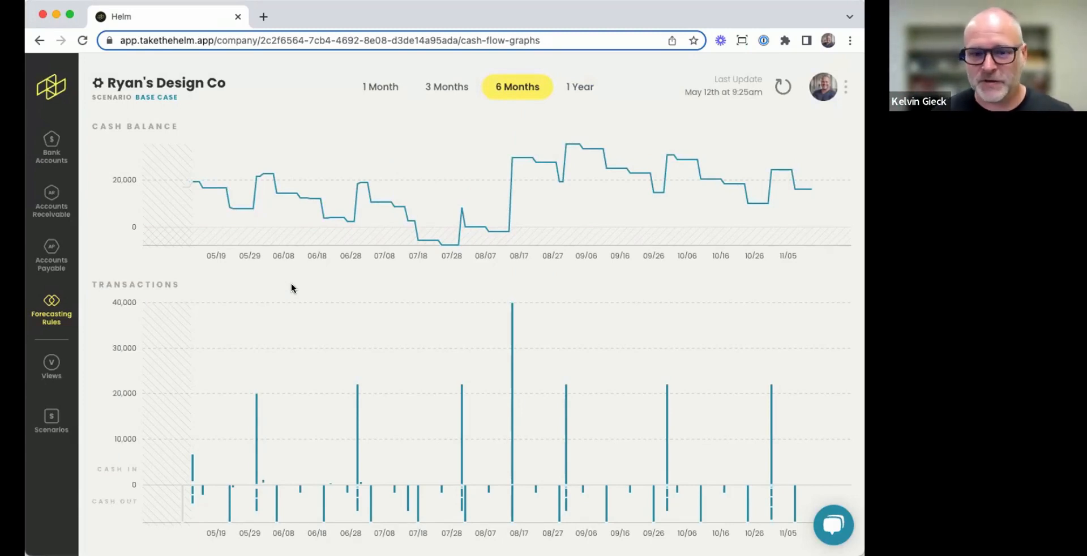
mouse_move(442, 245)
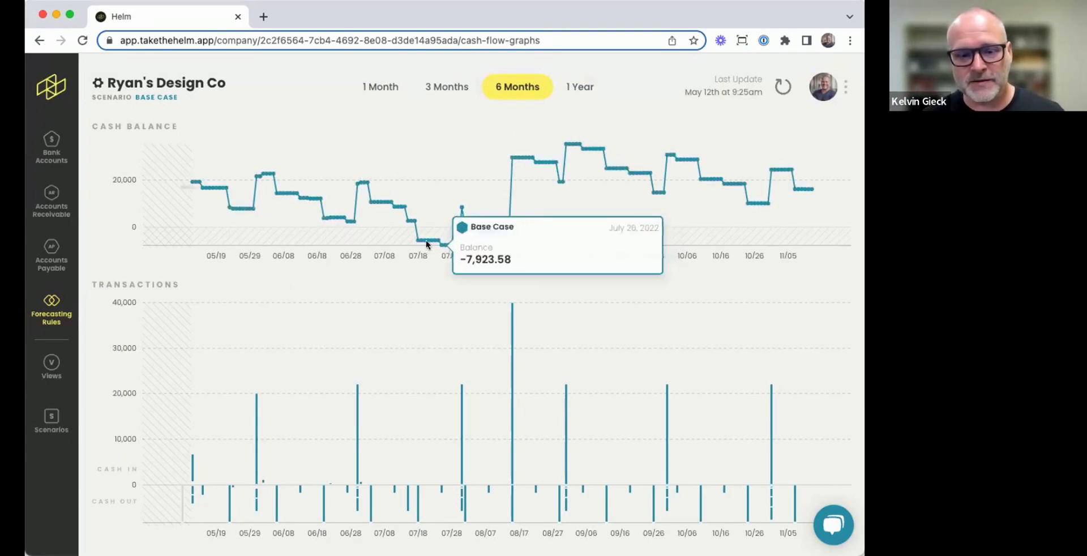
mouse_move(532, 160)
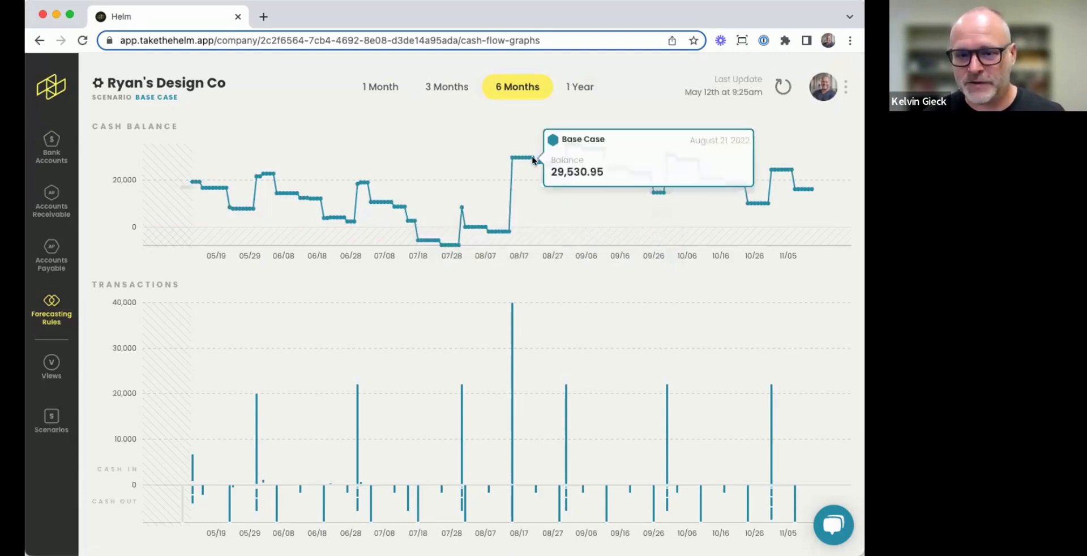
mouse_move(456, 223)
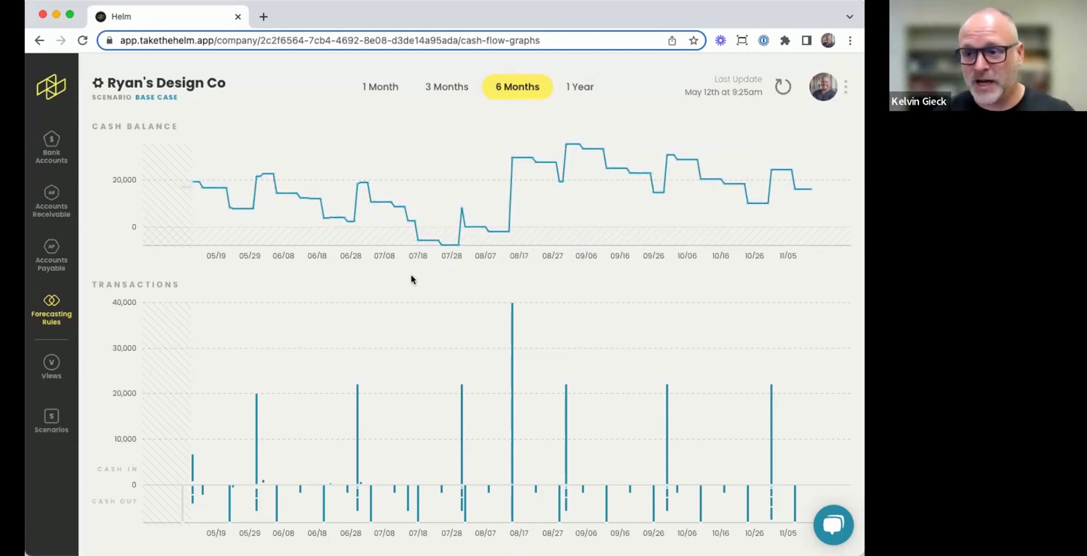
Add a new scenario named "Paid Early" with the default purple color and save it.
click(57, 418)
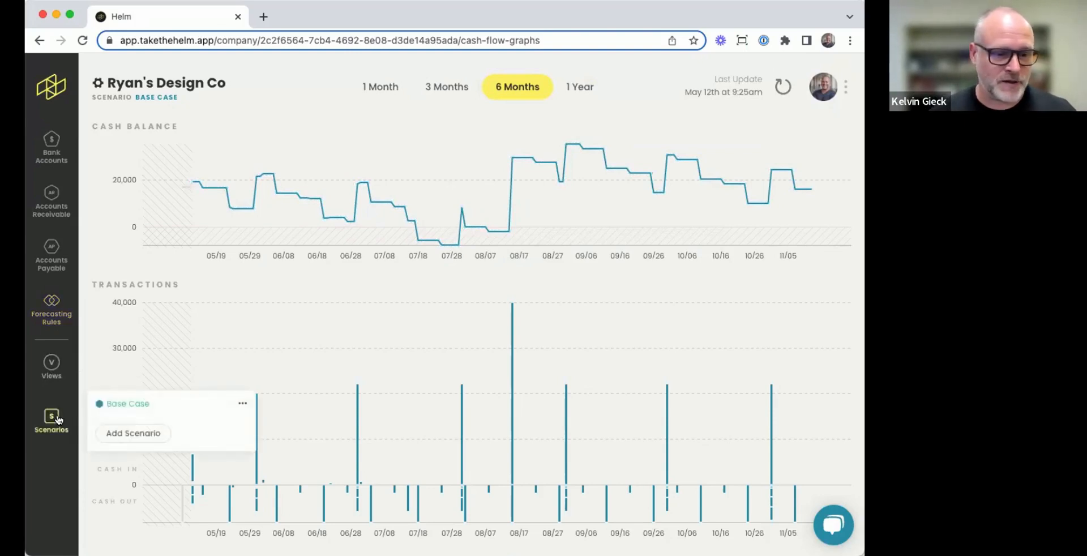
click(136, 433)
click(468, 247)
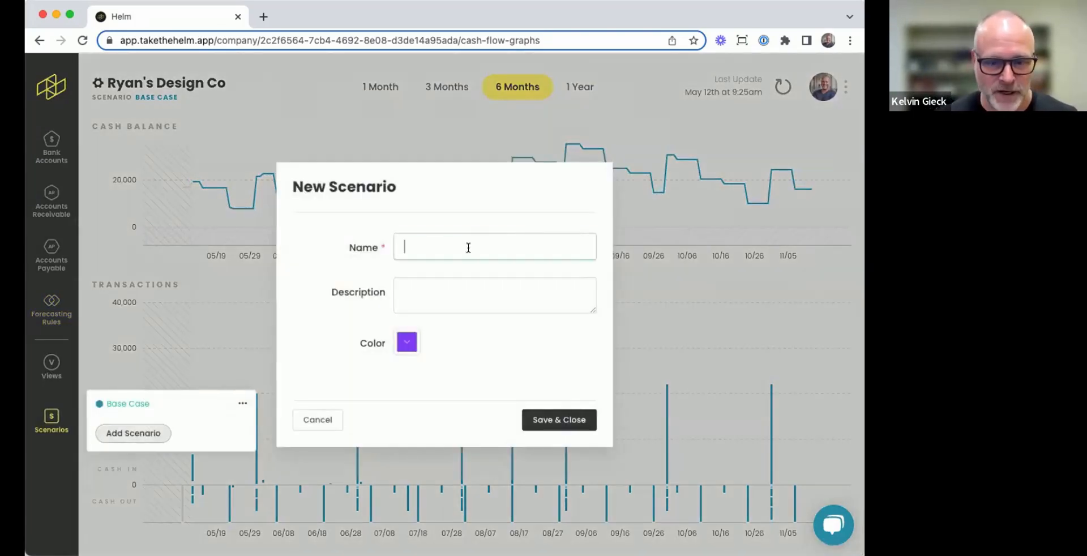
text(Paid Early)
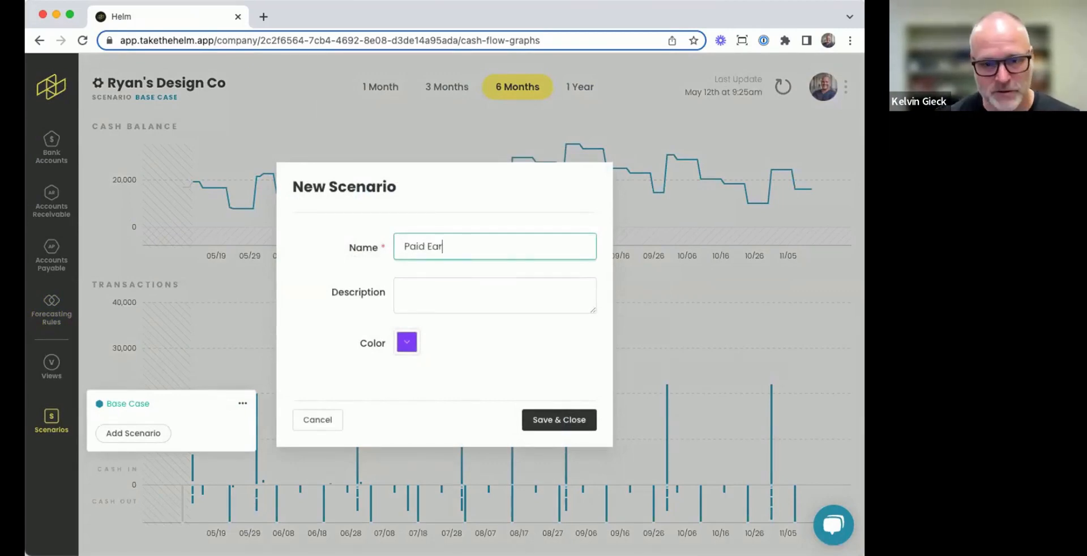
click(563, 419)
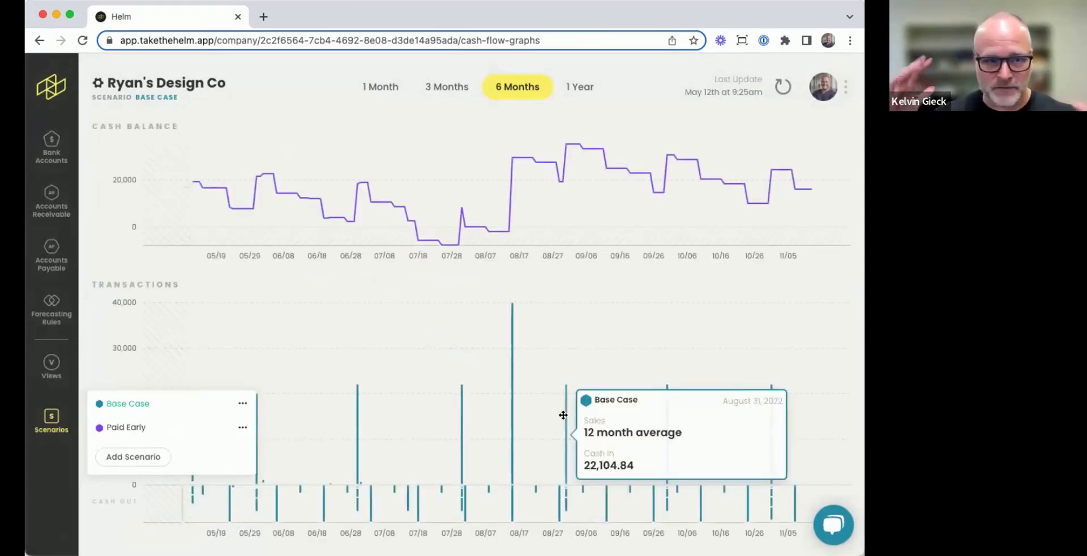
Switch to the Paid Early scenario and move the 40,000 Project A transaction from August 15 to mid-July on the transactions graph.
click(122, 427)
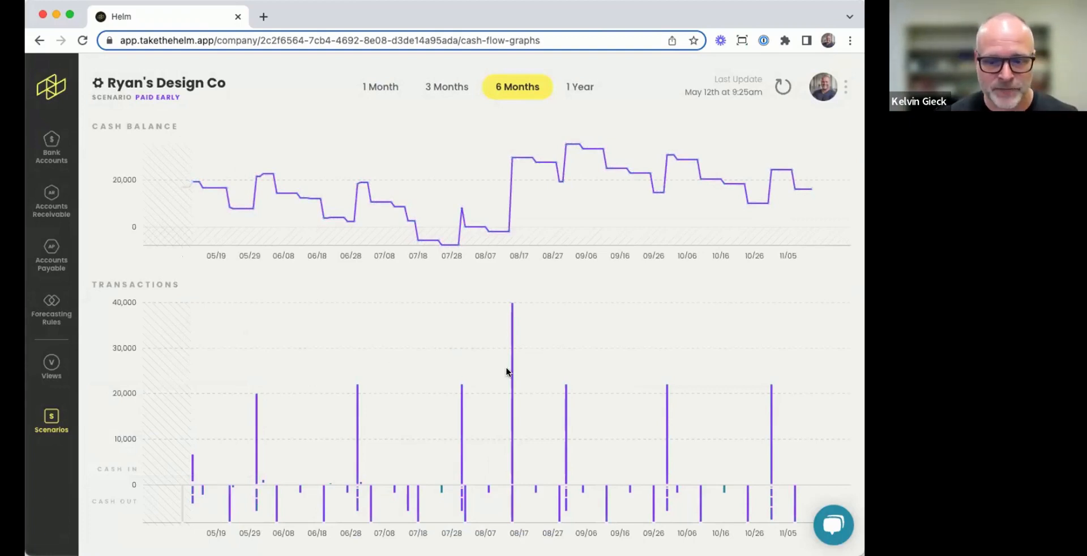
mouse_move(507, 368)
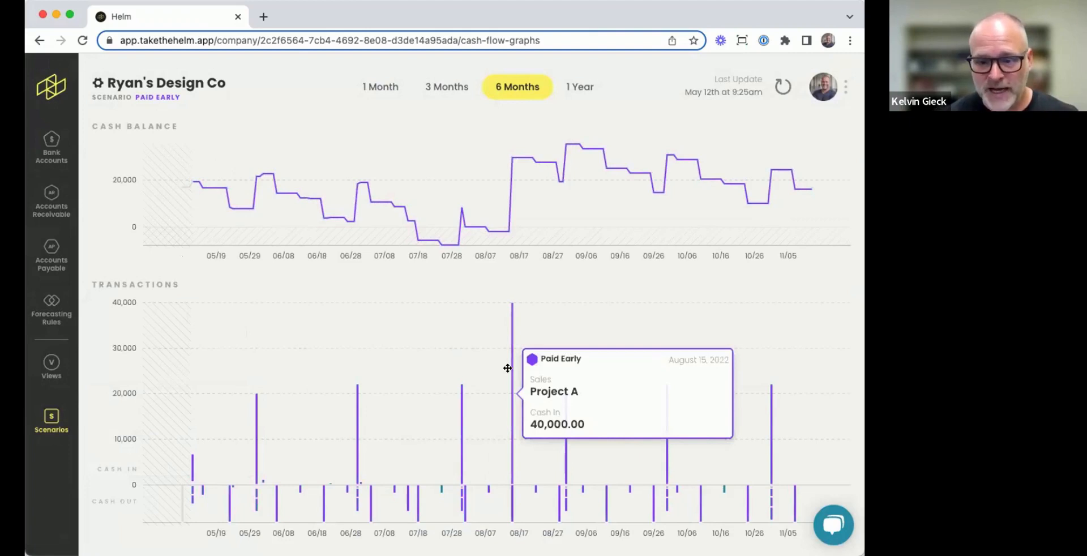
drag(510, 366, 374, 389)
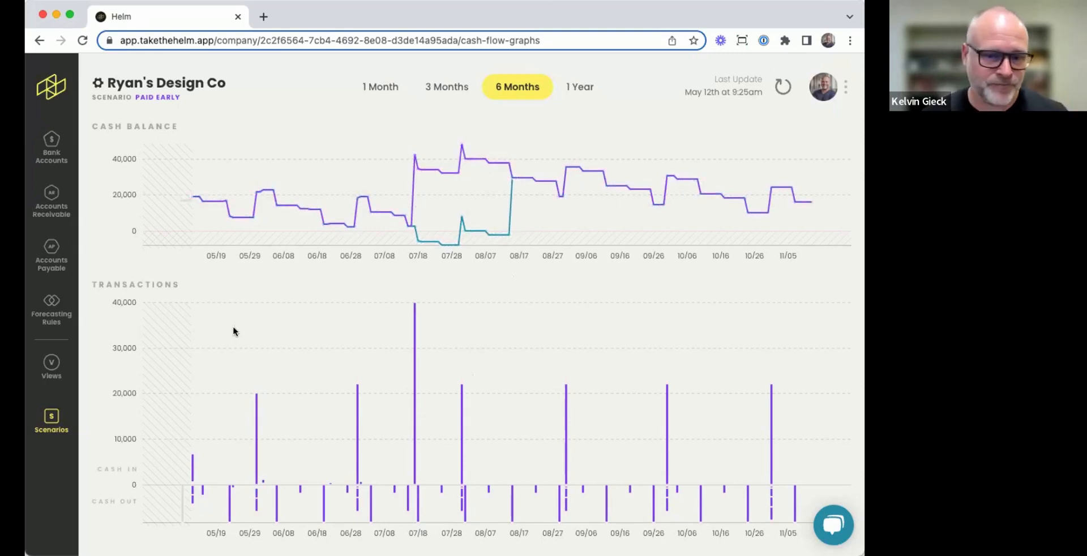
Add a new scenario named "Paid Late" with the orange preset color and save it.
click(53, 416)
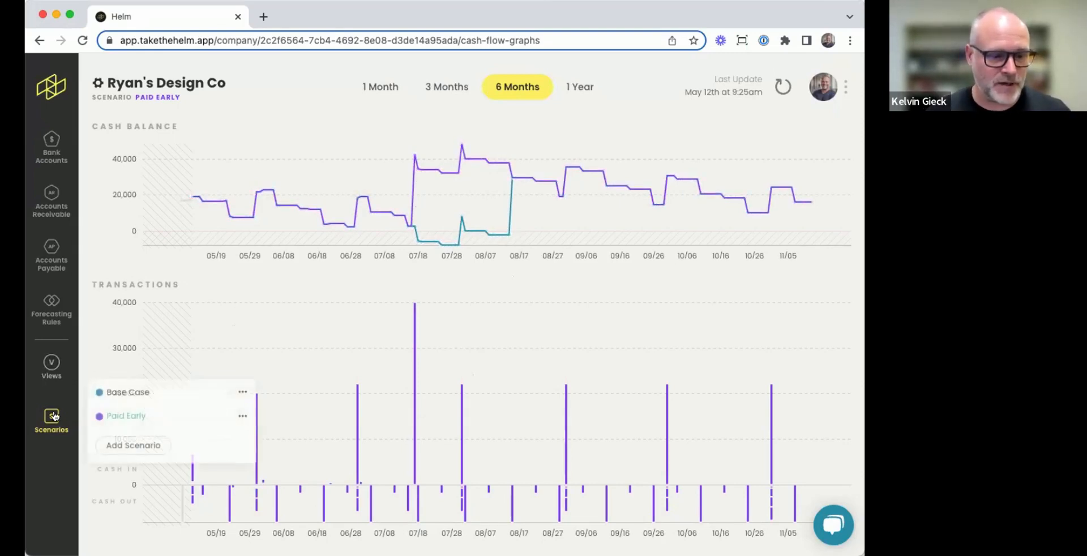
click(143, 444)
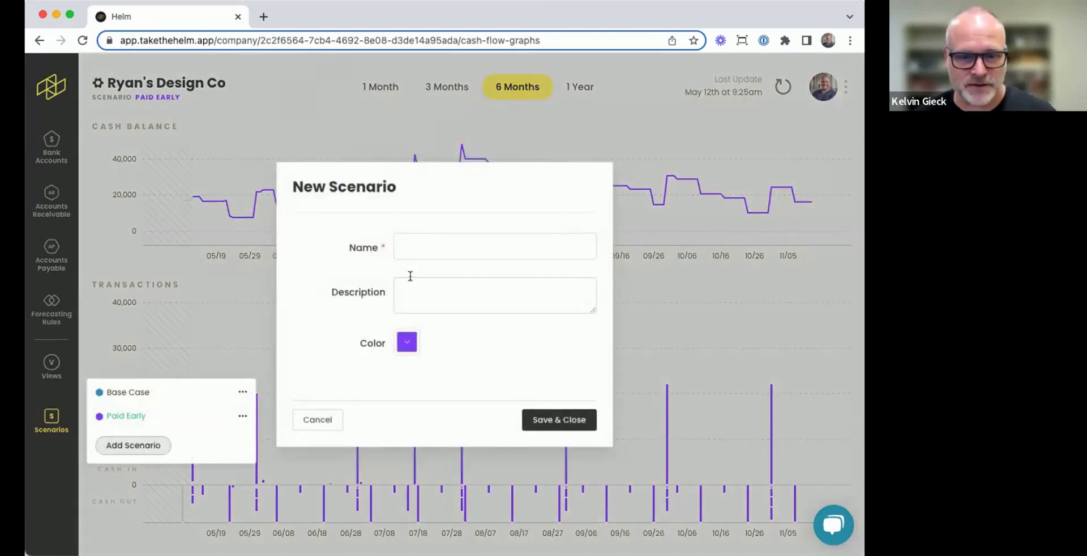
click(417, 236)
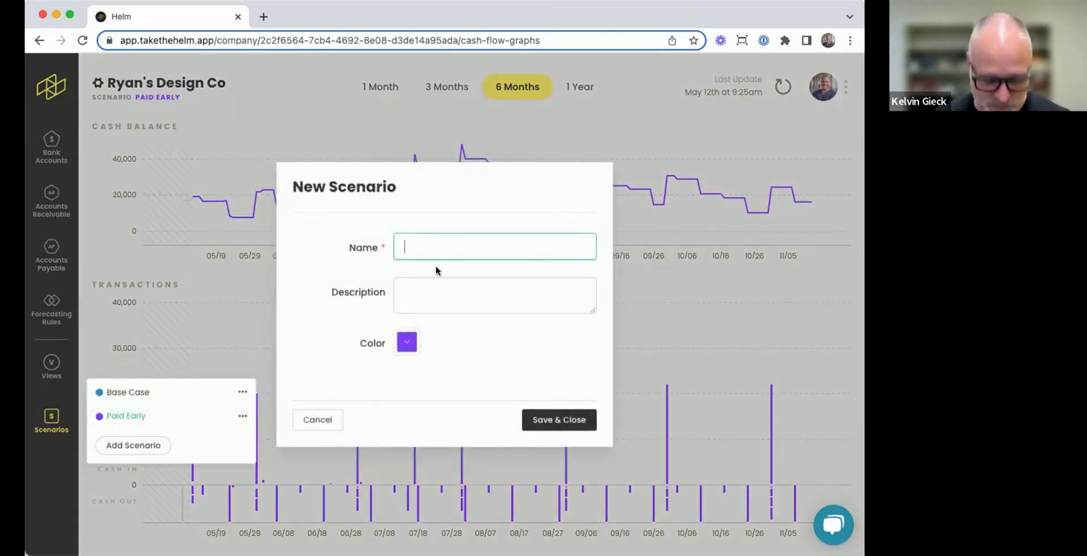
text(Pai)
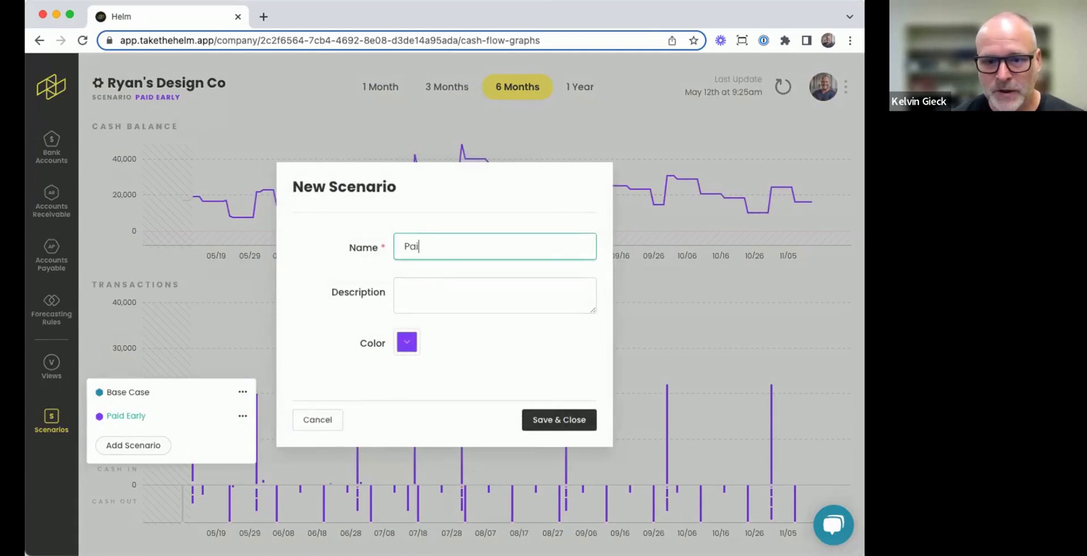
text(d Late)
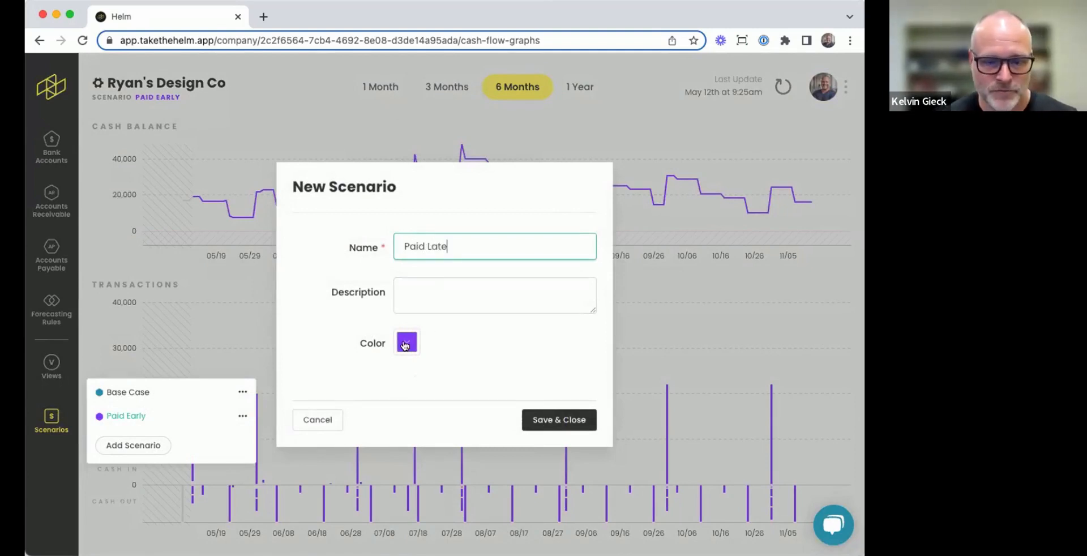
click(405, 343)
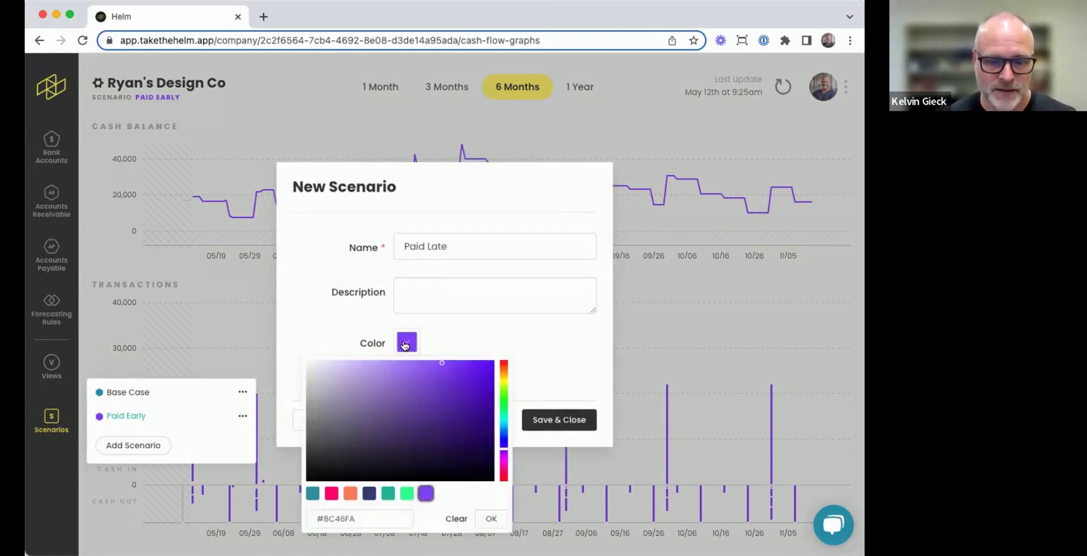
click(349, 494)
click(490, 518)
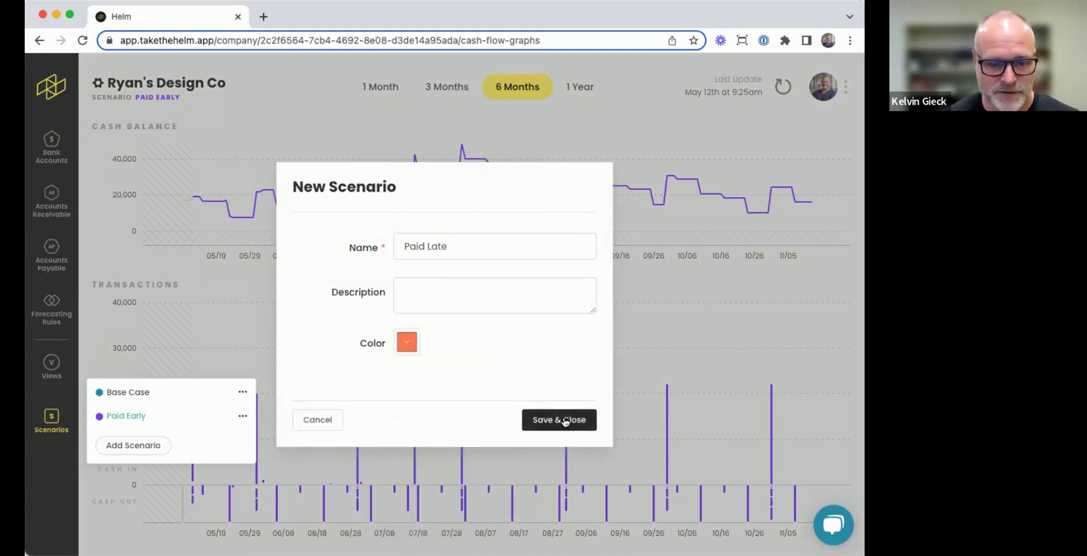
click(564, 419)
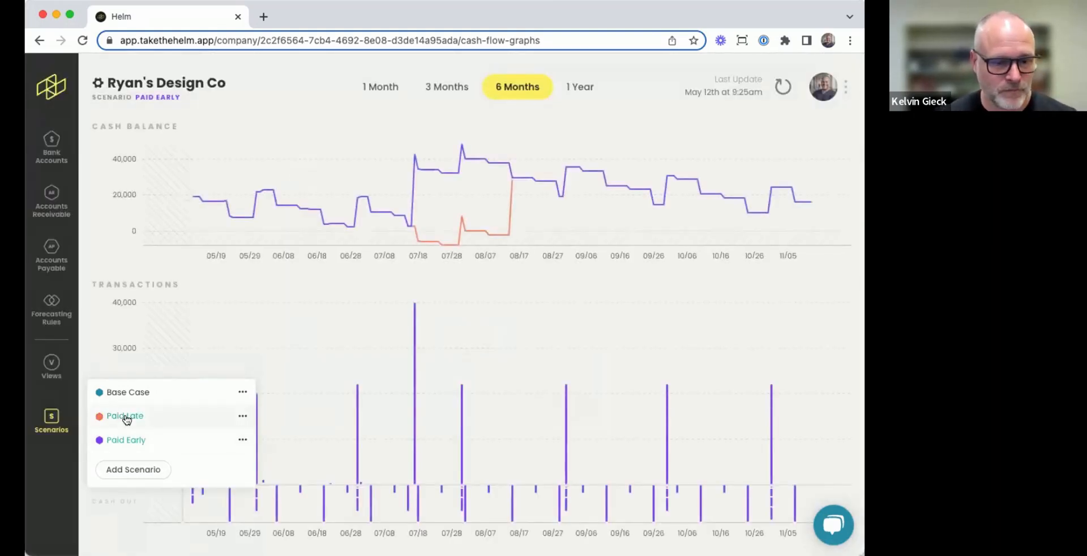
Switch to the Paid Late scenario and move the 40,000 Project A transaction to mid-September on the transactions graph.
click(126, 417)
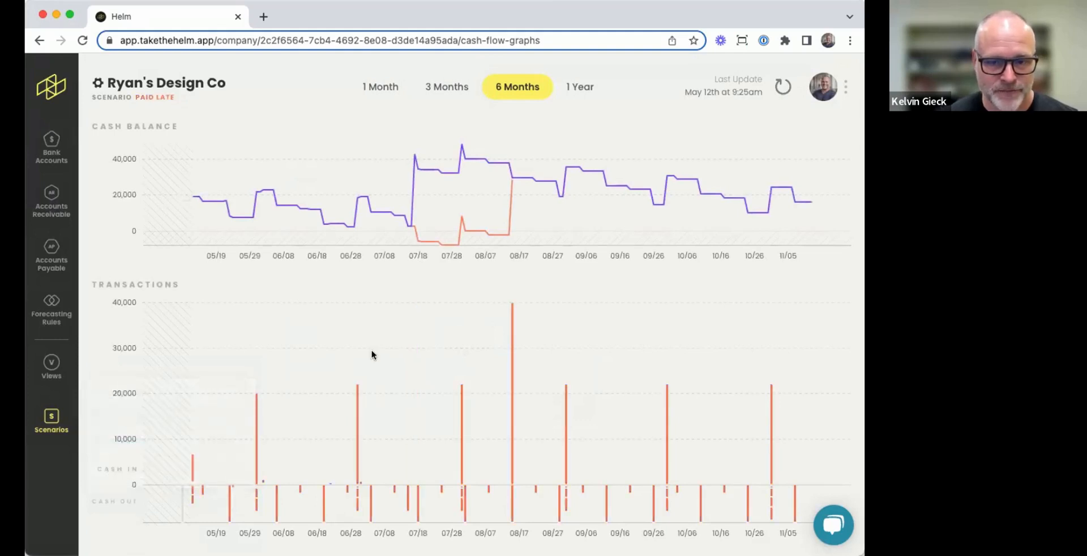
mouse_move(510, 387)
drag(509, 387, 605, 384)
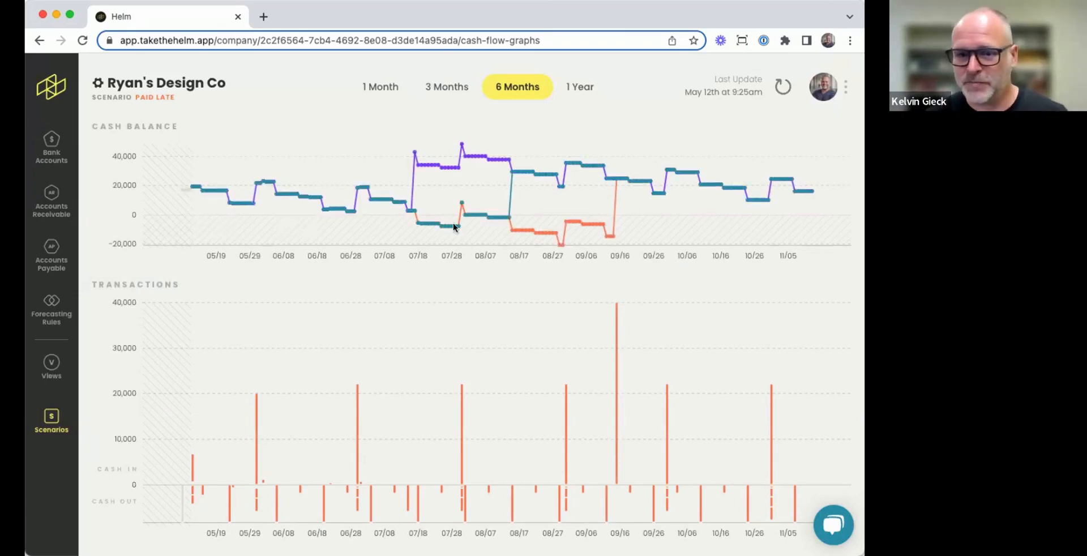
mouse_move(482, 158)
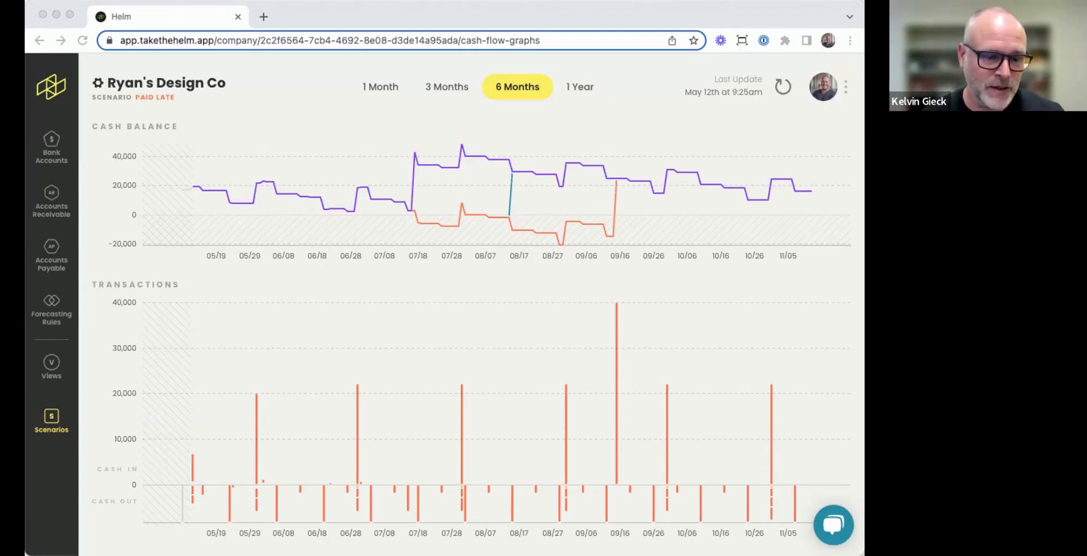
click(540, 287)
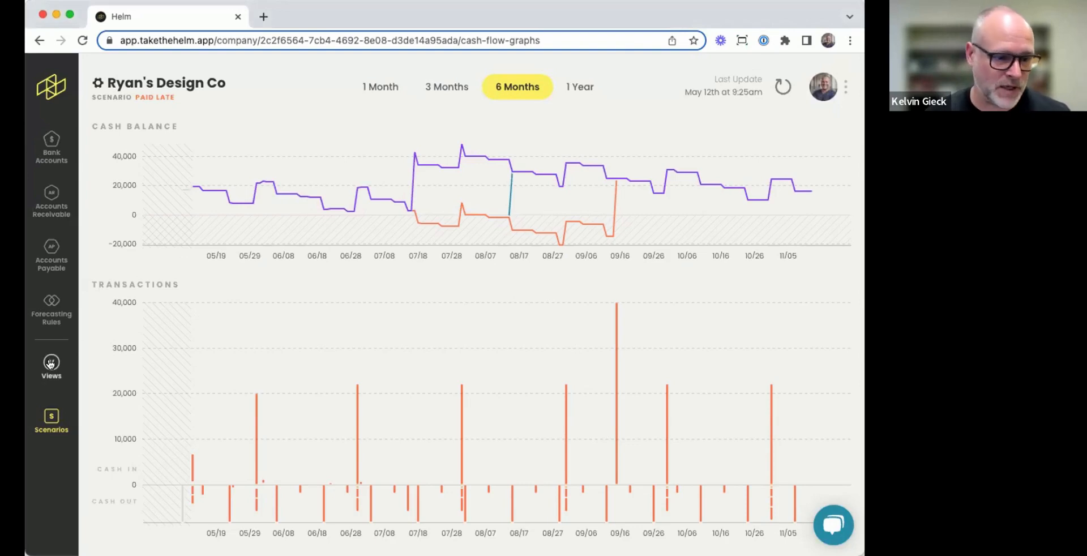
Duplicate the Paid Early scenario as "Paid Early - 10%" and save the copy.
click(51, 308)
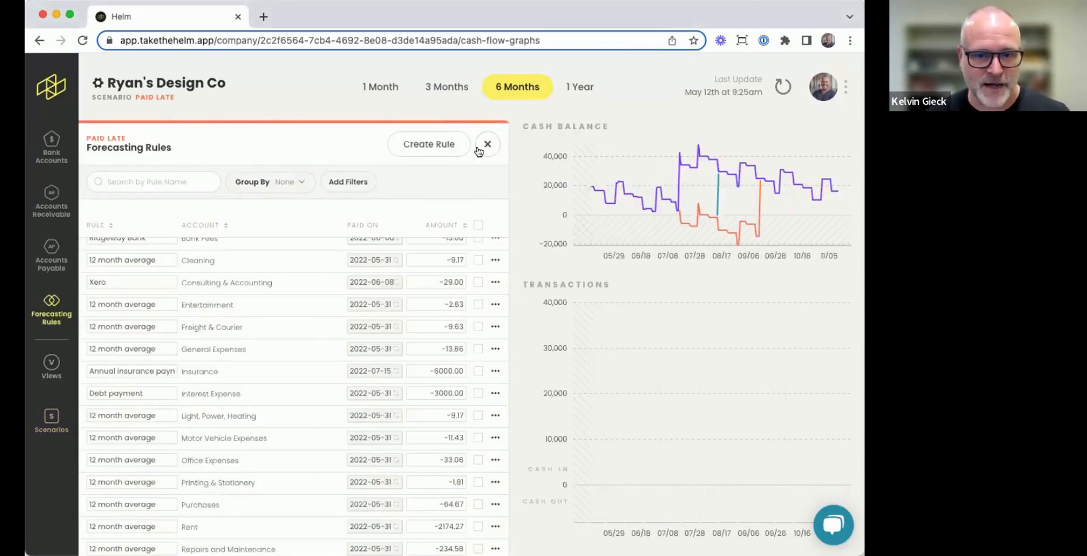
click(51, 421)
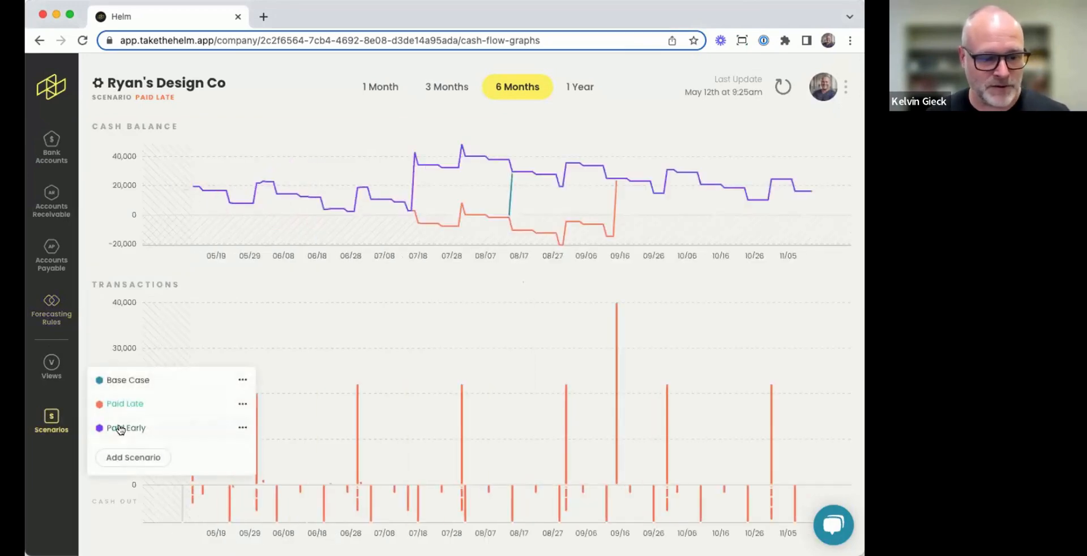
click(243, 428)
click(211, 484)
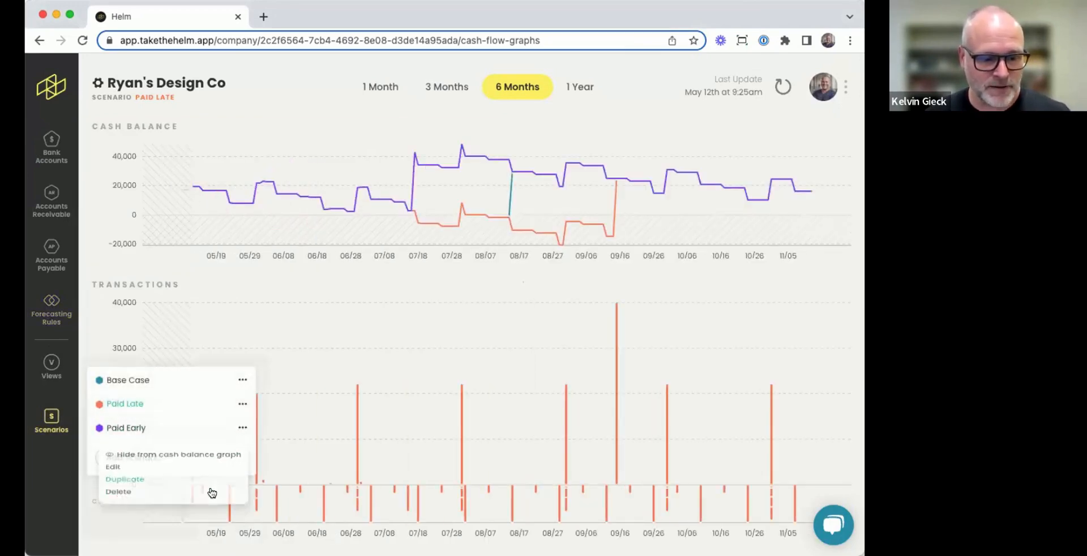
click(460, 245)
text(- )
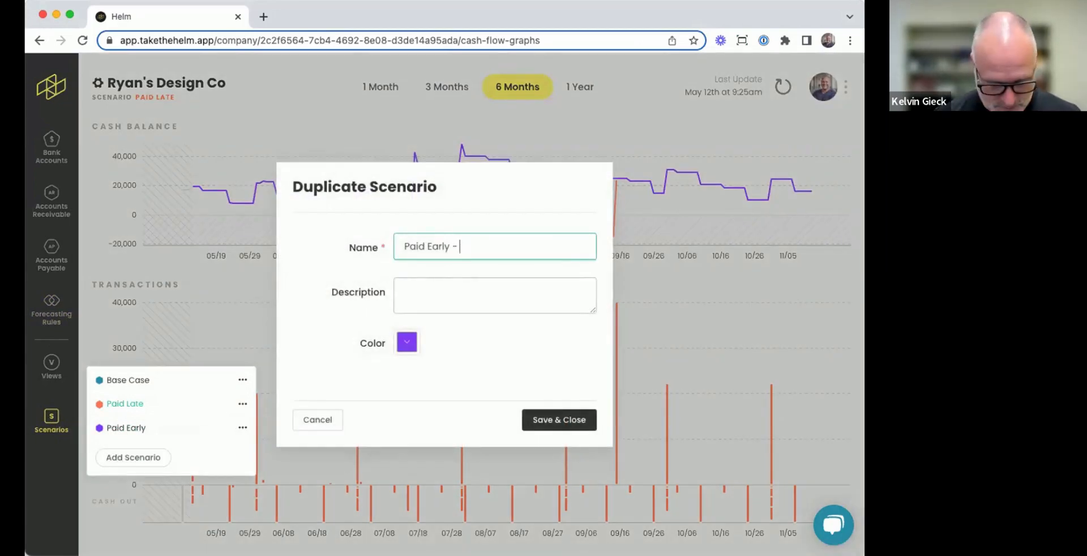
text(10%)
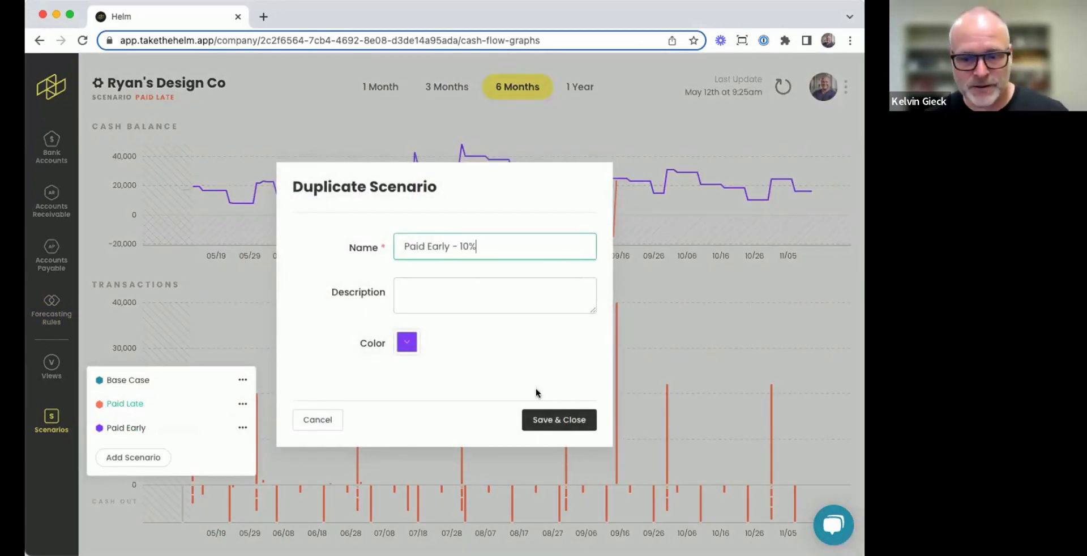
click(558, 420)
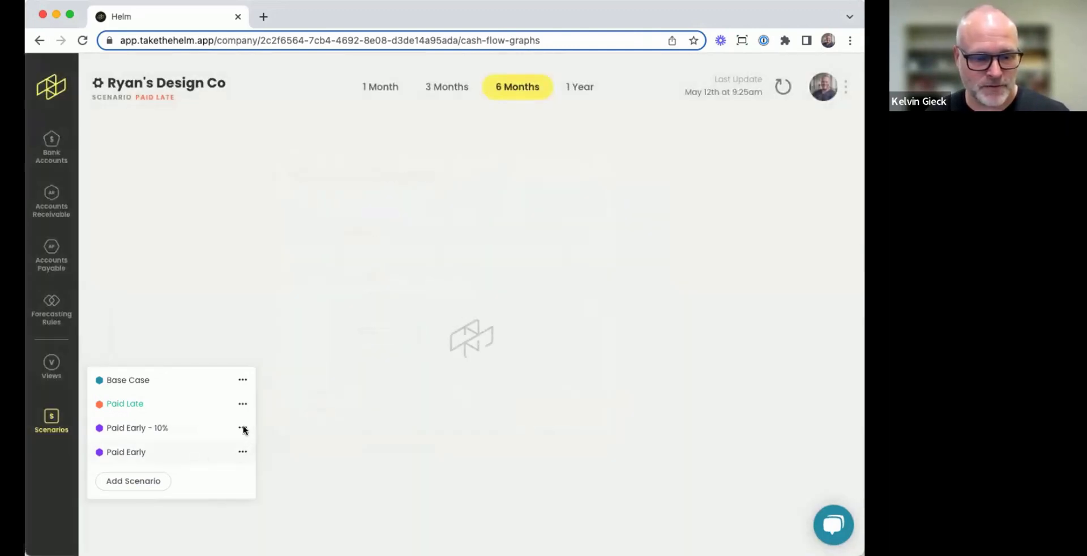
Change the Paid Early - 10% scenario's color to dark blue #35477D and save it.
click(242, 428)
click(209, 473)
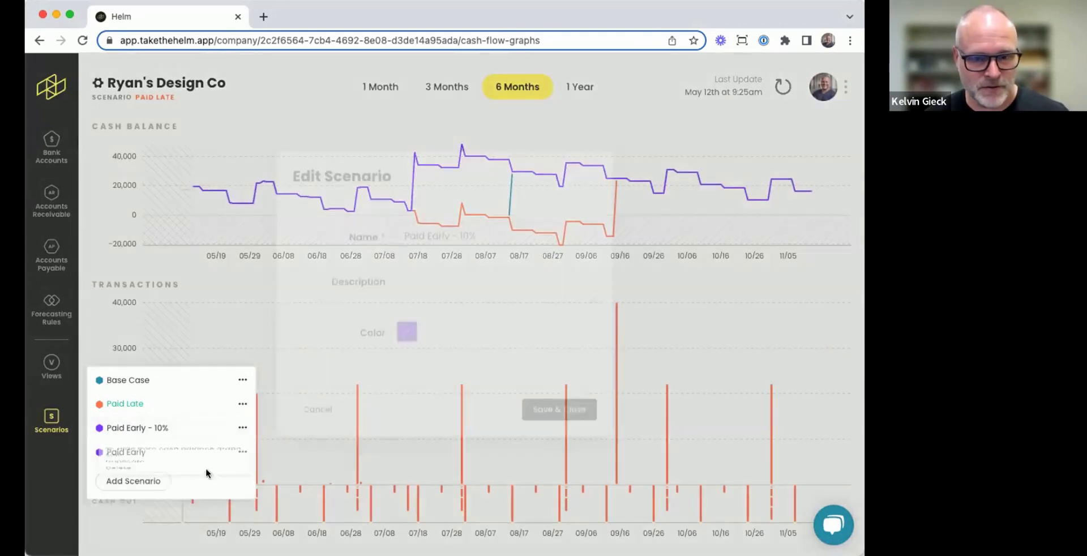
click(405, 340)
click(369, 493)
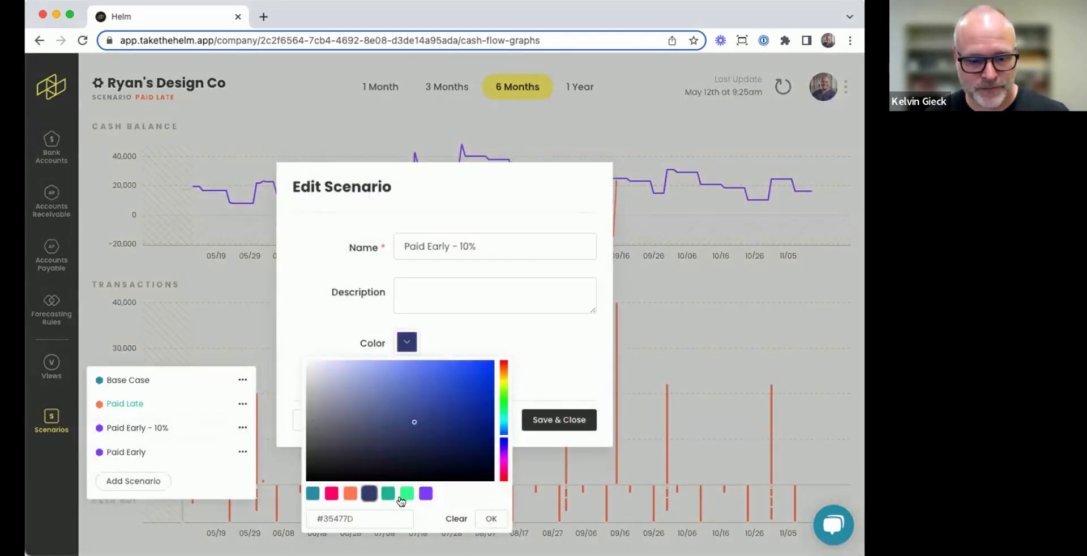
click(484, 518)
click(552, 419)
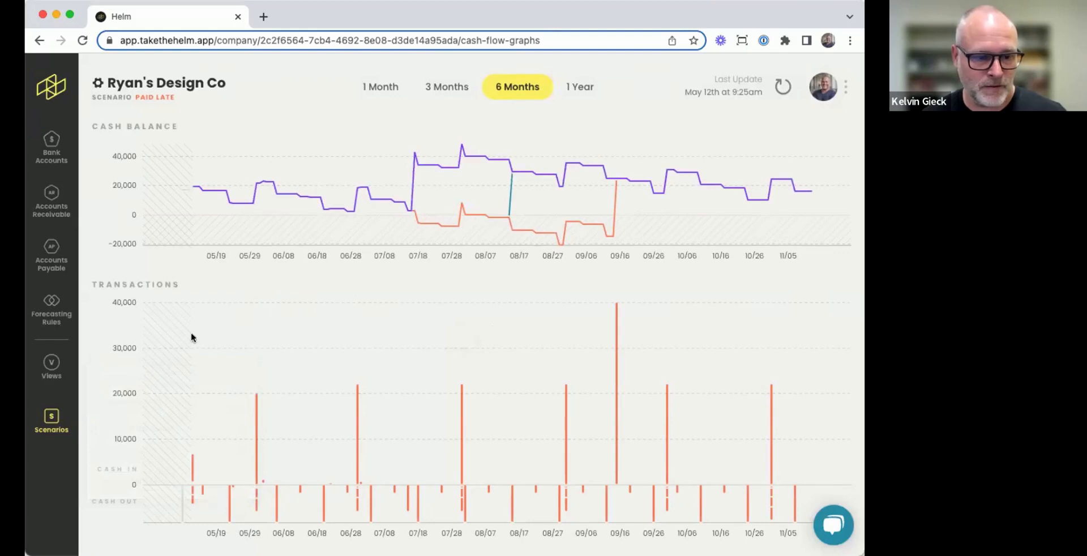
Switch to the Paid Early - 10% scenario, set the Project A forecasting rule's amount to 36000 and close the rules.
click(51, 426)
click(127, 415)
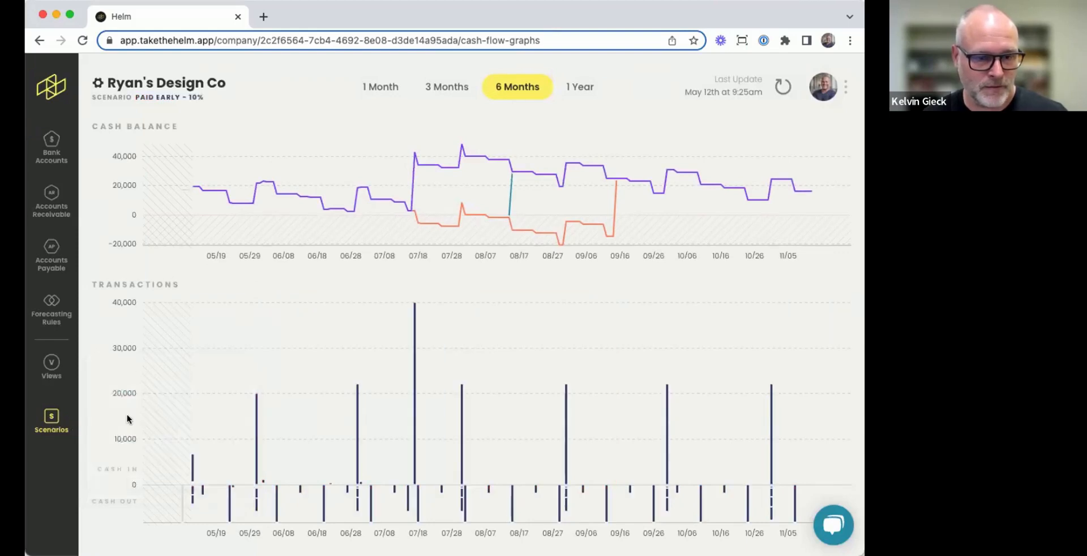
click(51, 309)
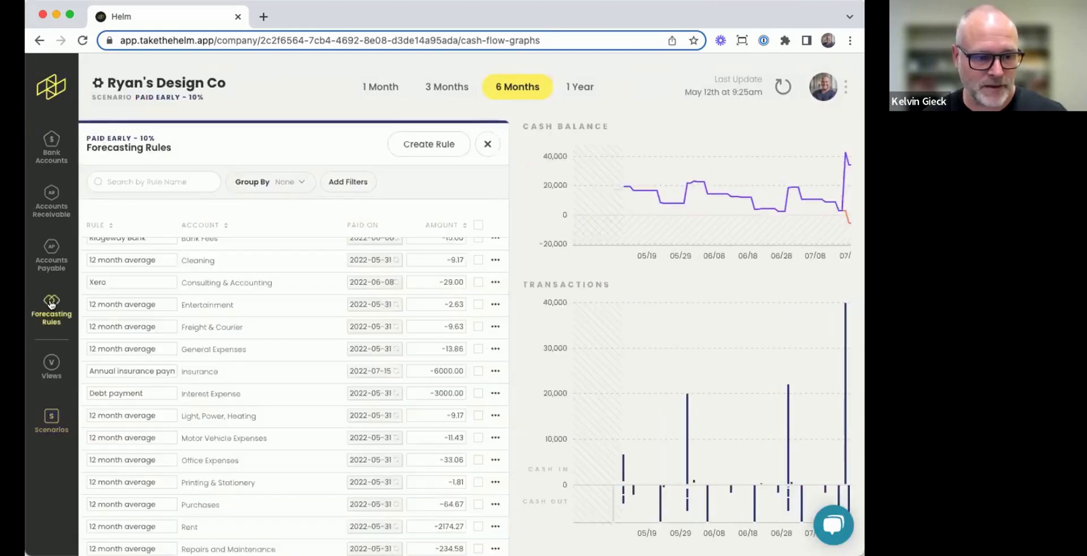
scroll(432, 396, down, 5)
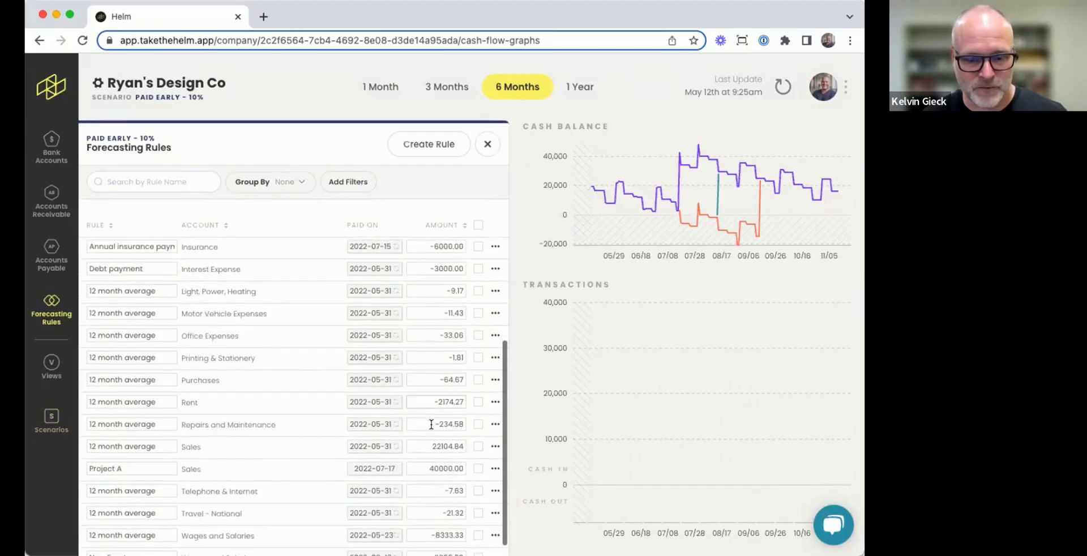
scroll(402, 453, up, 6)
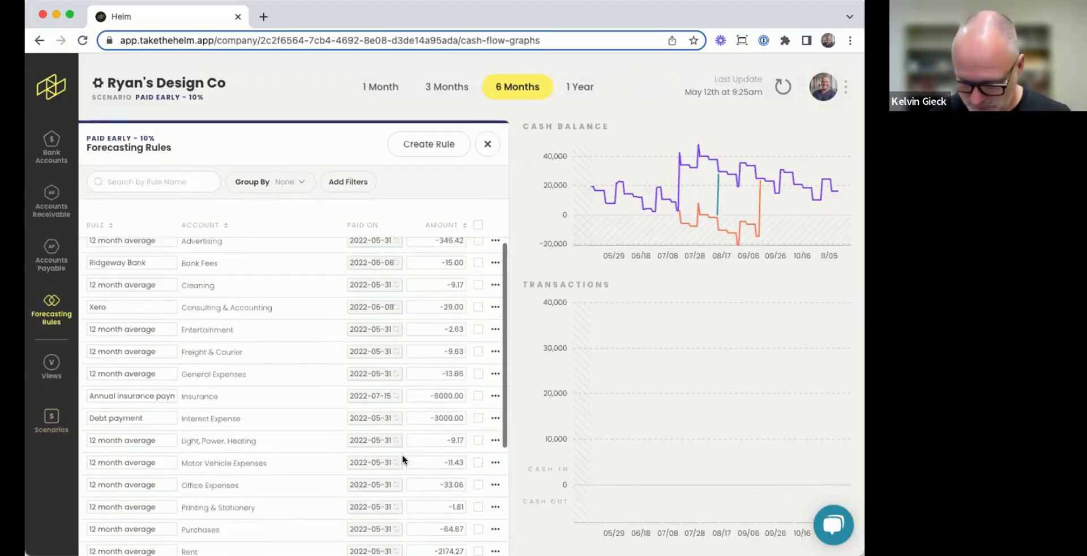
scroll(402, 453, down, 3)
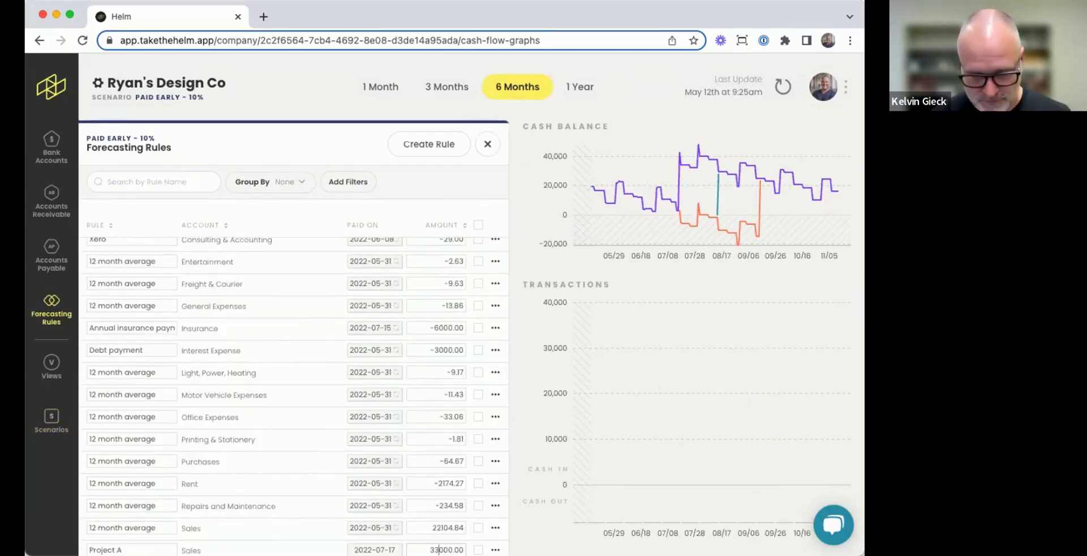
text(6)
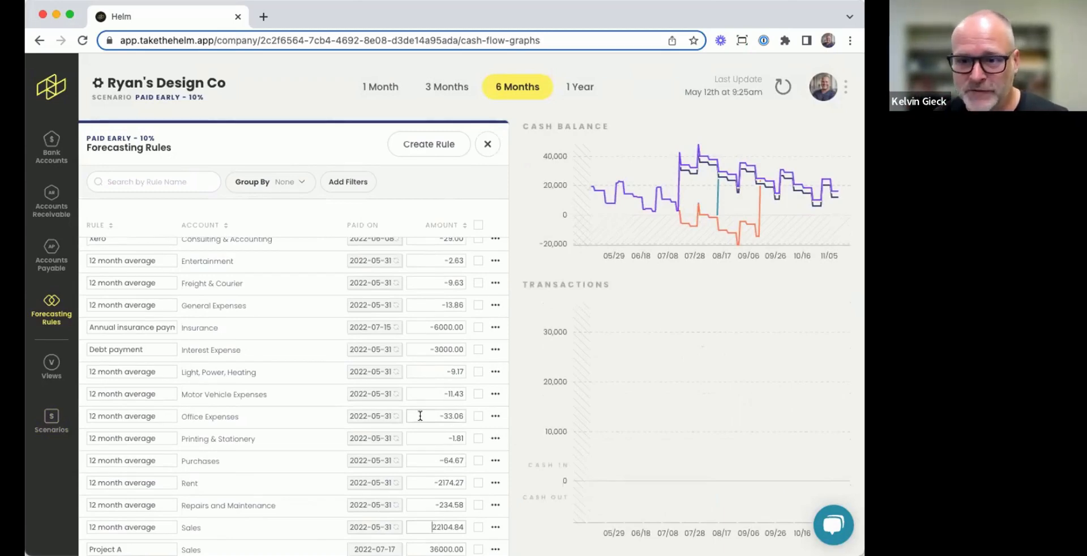
click(487, 144)
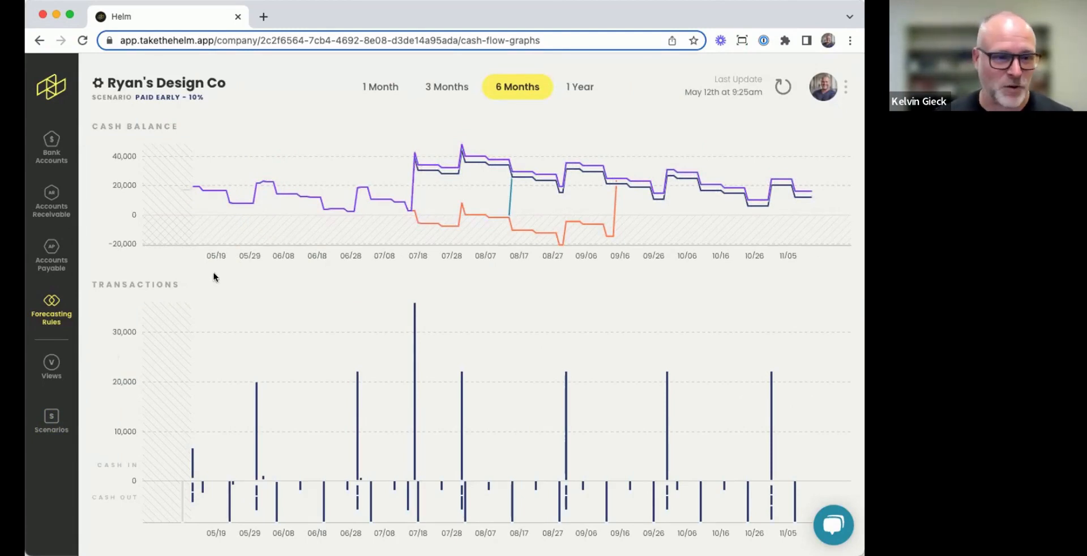
Return to the company overview, select Ryan's Design Co and examine its cash buffer, cash available and cash flow indicators.
click(57, 91)
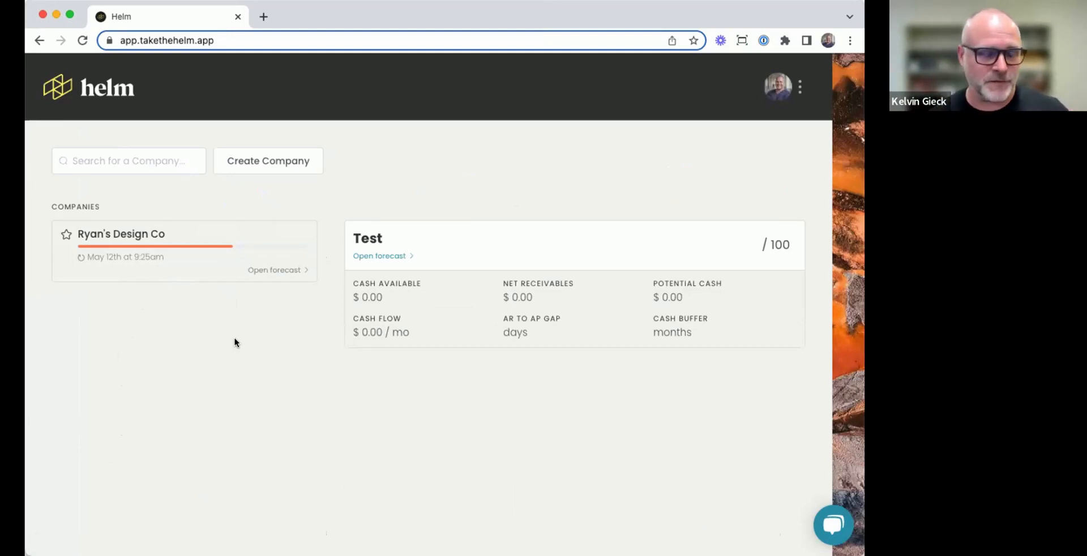
click(208, 263)
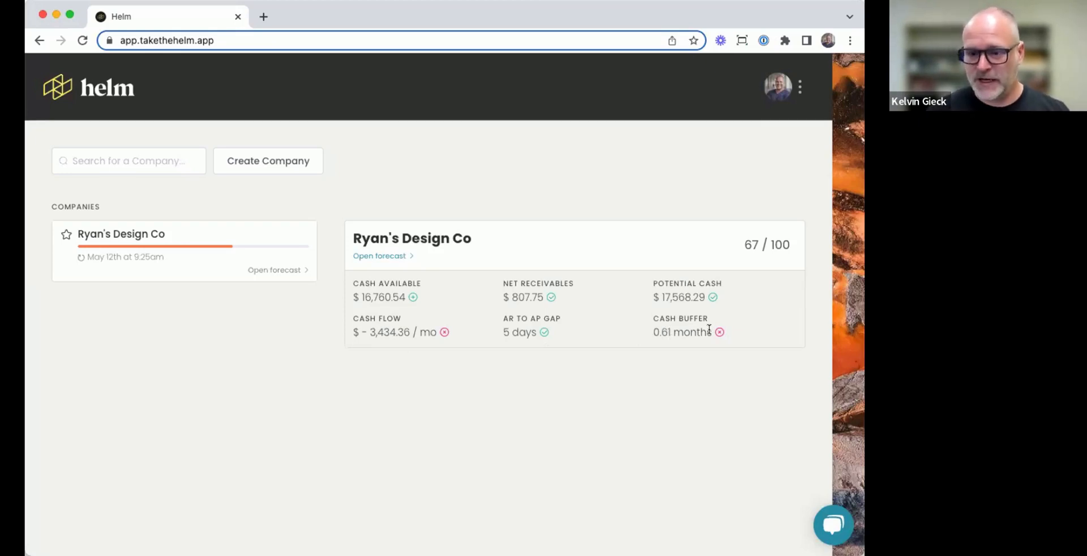
mouse_move(717, 332)
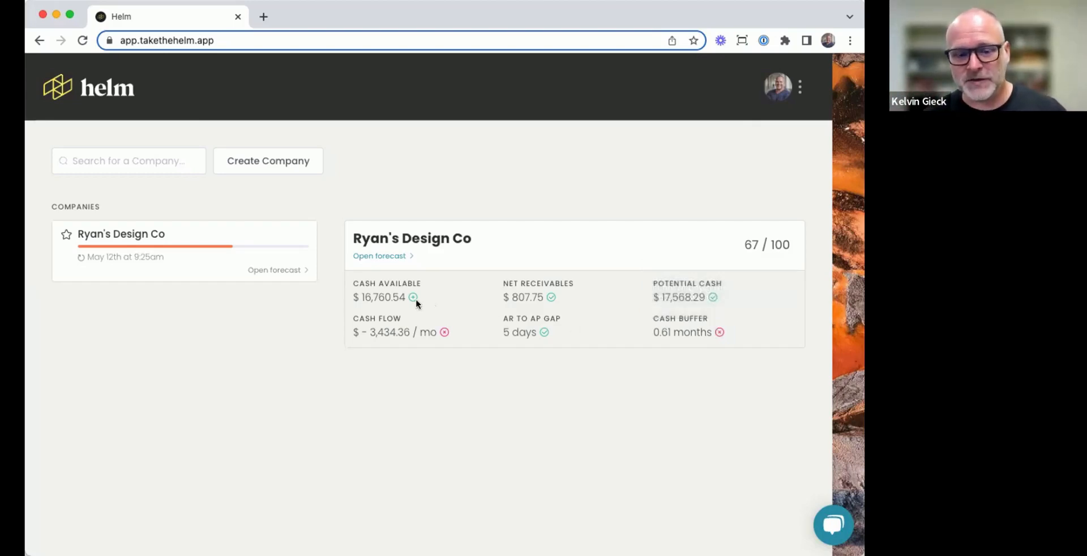
mouse_move(413, 299)
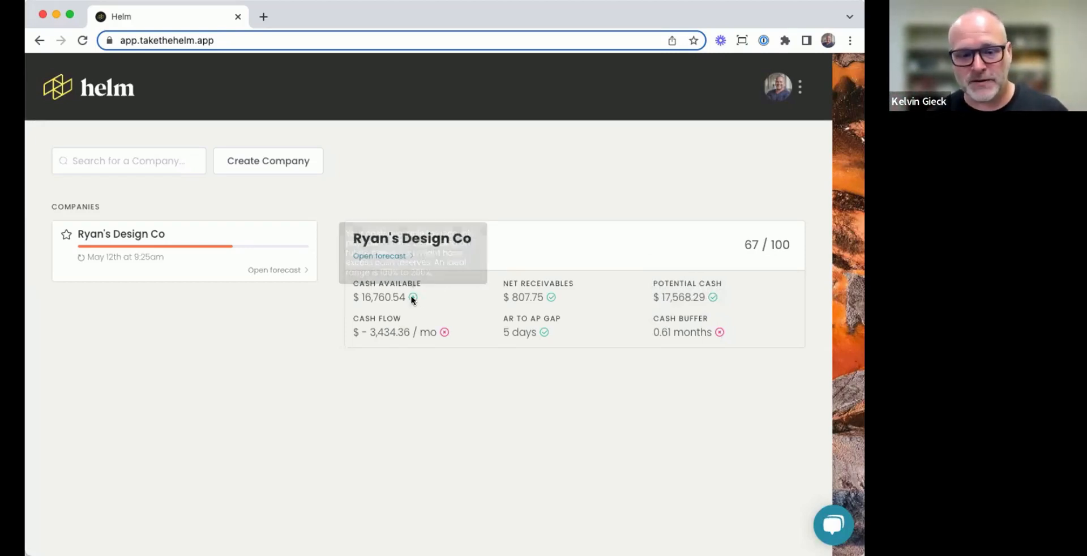
mouse_move(442, 337)
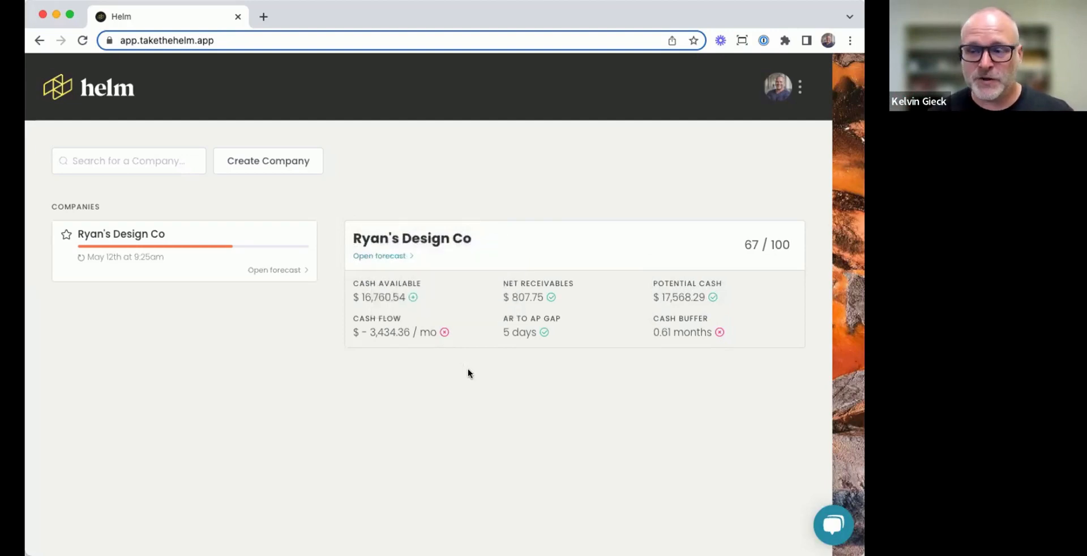